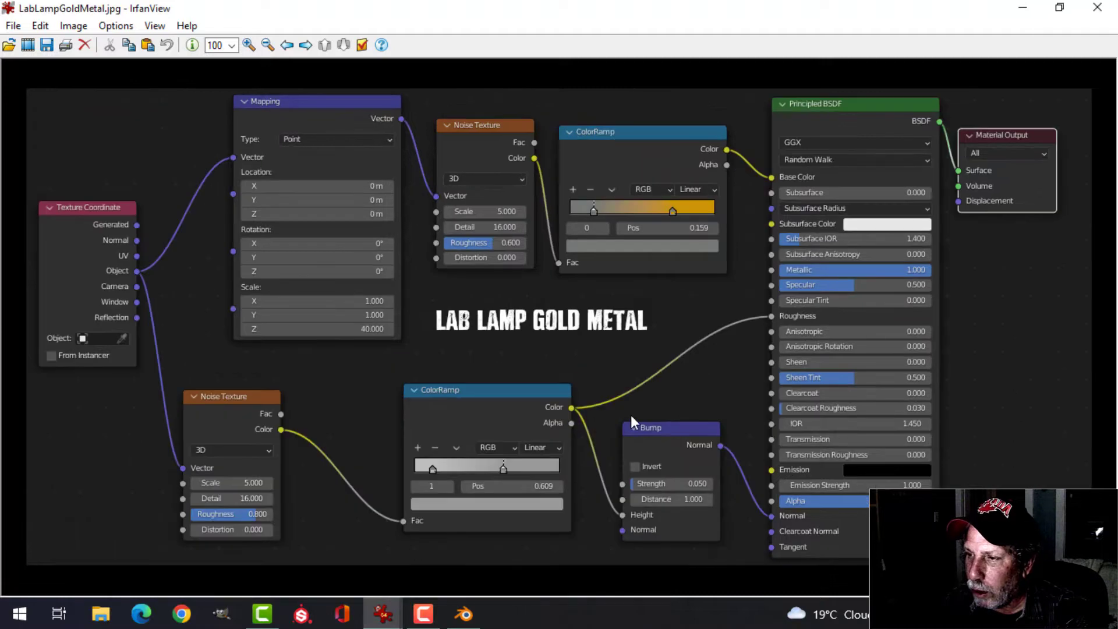
# - Switch to Blender and replace the selected lamp head's shared material with a new material named GoldMetal
pyautogui.click(464, 614)
pyautogui.scroll(2, 555, 406)
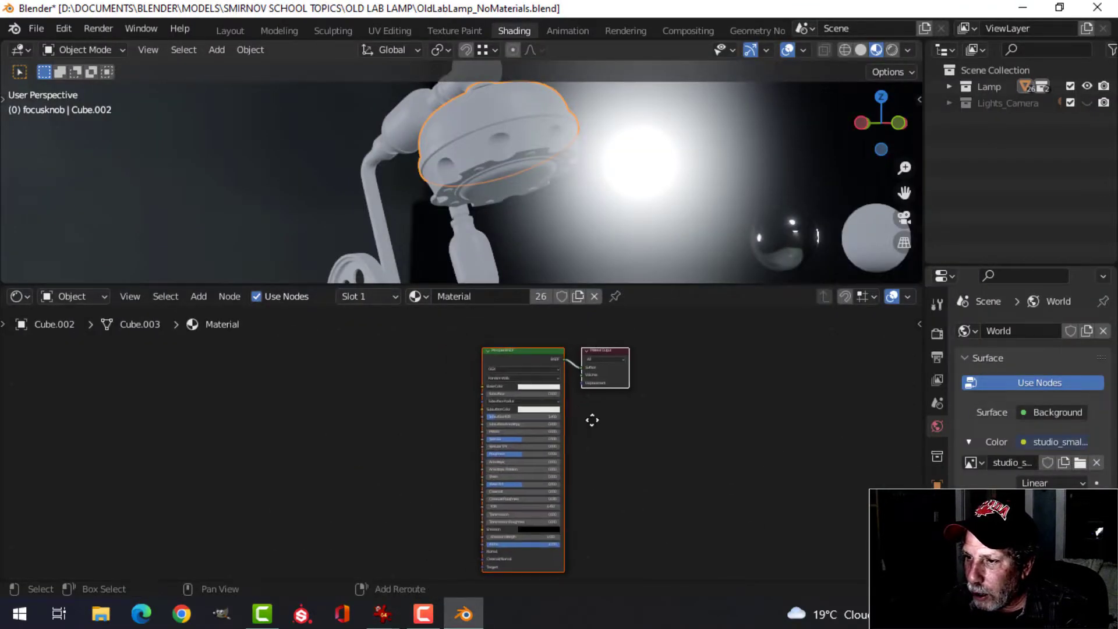
pyautogui.click(594, 296)
pyautogui.click(501, 298)
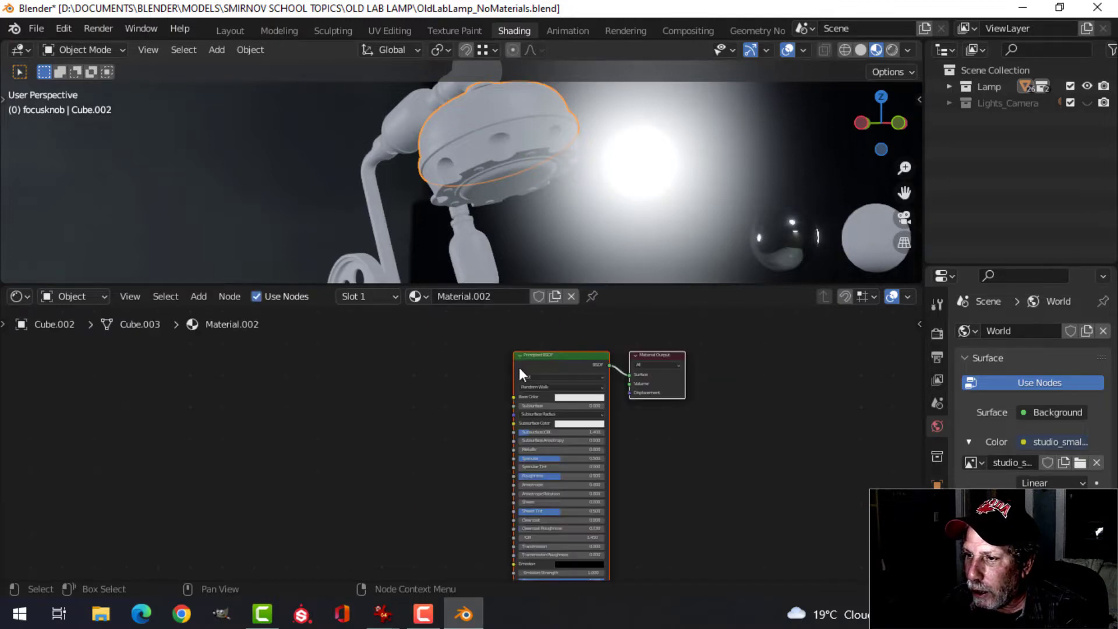
pyautogui.doubleClick(499, 298)
pyautogui.write('GoldMetal')
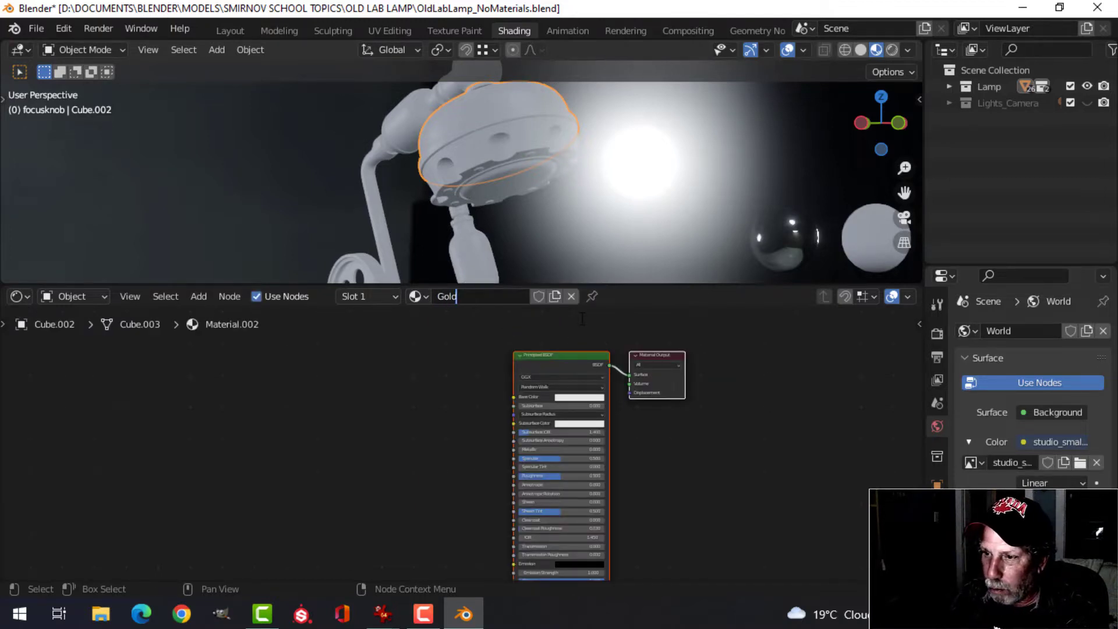
pyautogui.press('Return')
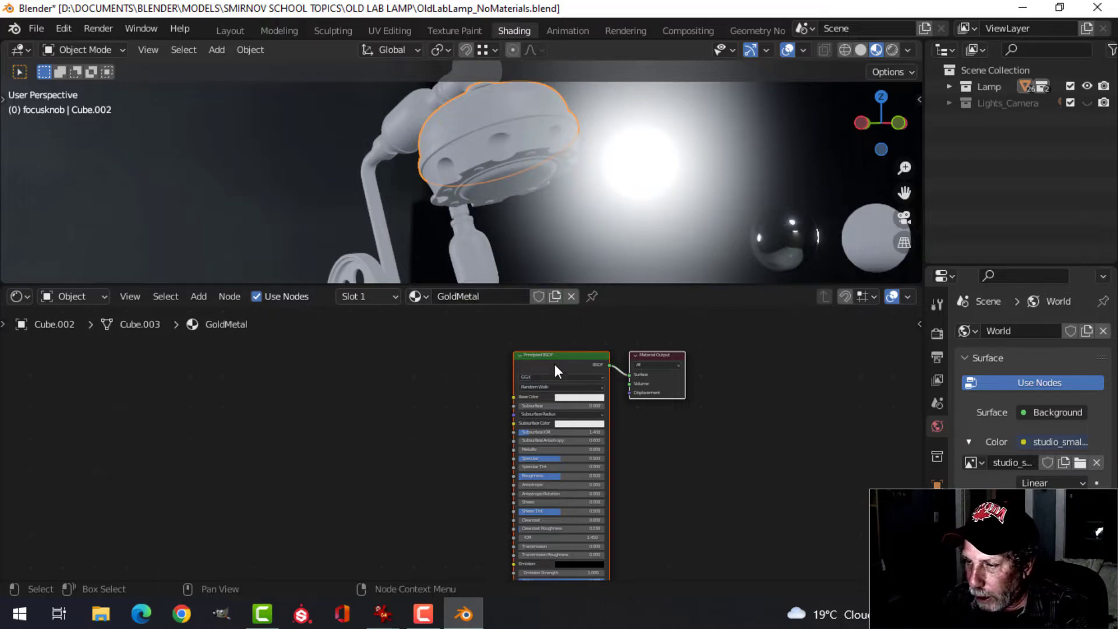
# - Add a Noise Texture node and place it well before the Principled BSDF
pyautogui.scroll(2, 553, 366)
pyautogui.click(567, 330)
pyautogui.moveTo(567, 331); pyautogui.dragTo(565, 372, button='middle')
pyautogui.scroll(-1, 465, 351)
pyautogui.hotkey('shift', 'a')
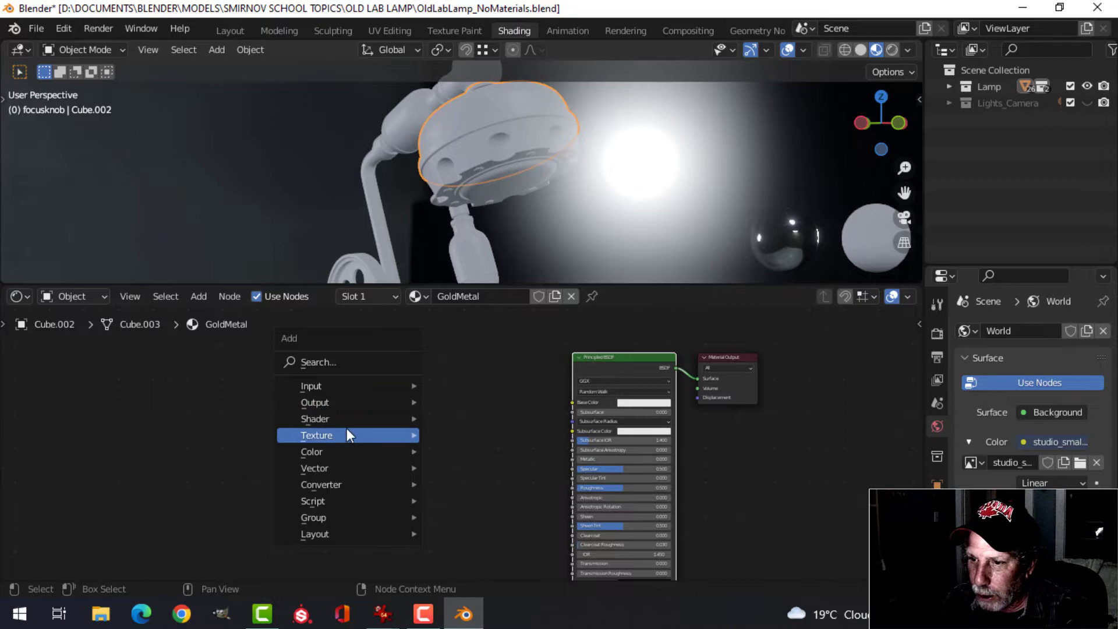
pyautogui.moveTo(347, 434)
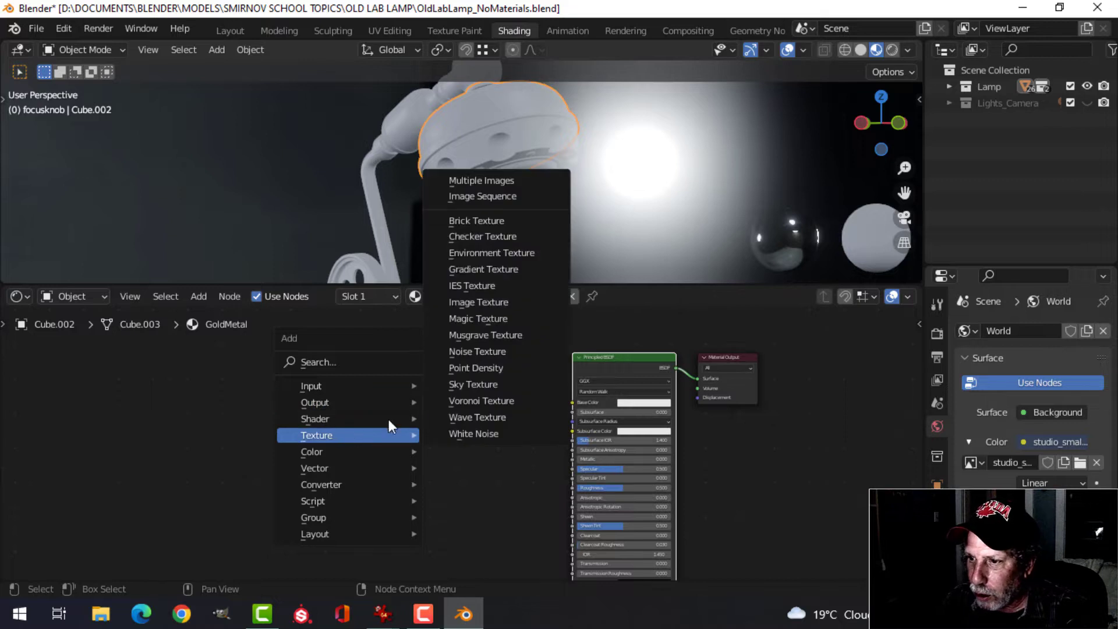
pyautogui.click(475, 349)
pyautogui.click(334, 367)
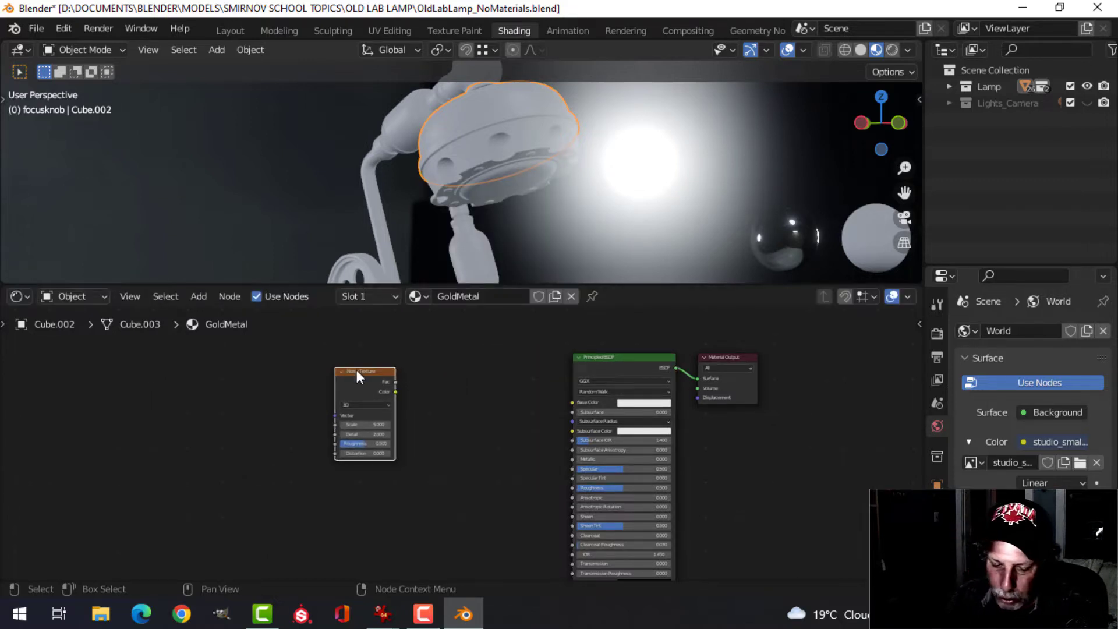
# - Attach Mapping and Texture Coordinate nodes to the Noise Texture, with the Object output feeding the Mapping vector
pyautogui.hotkey('ctrl', 't')
pyautogui.scroll(3, 351, 371)
pyautogui.scroll(-2, 322, 386)
pyautogui.moveTo(313, 394); pyautogui.dragTo(352, 433, button='middle')
pyautogui.scroll(3, 343, 412)
pyautogui.scroll(1, 293, 396)
pyautogui.moveTo(293, 396); pyautogui.dragTo(300, 399, button='middle')
pyautogui.moveTo(292, 414); pyautogui.dragTo(343, 400)
pyautogui.scroll(-3, 554, 454)
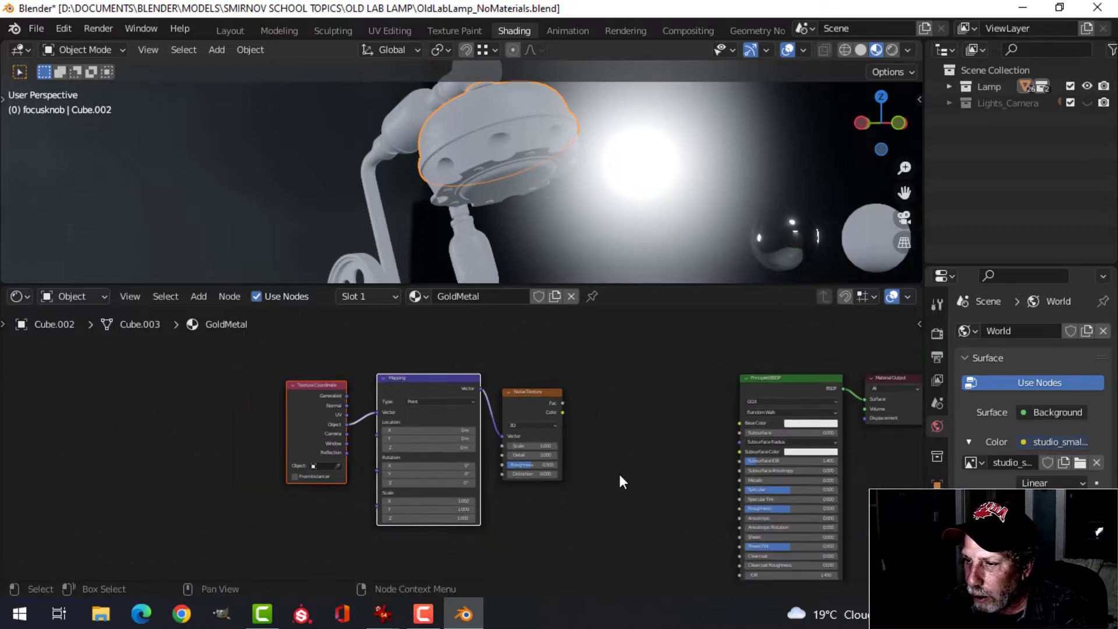
# - Duplicate the Noise Texture below the original and connect the Texture Coordinate's Object output to its Vector input
pyautogui.moveTo(620, 477); pyautogui.dragTo(574, 405, button='middle')
pyautogui.moveTo(481, 320); pyautogui.dragTo(481, 331)
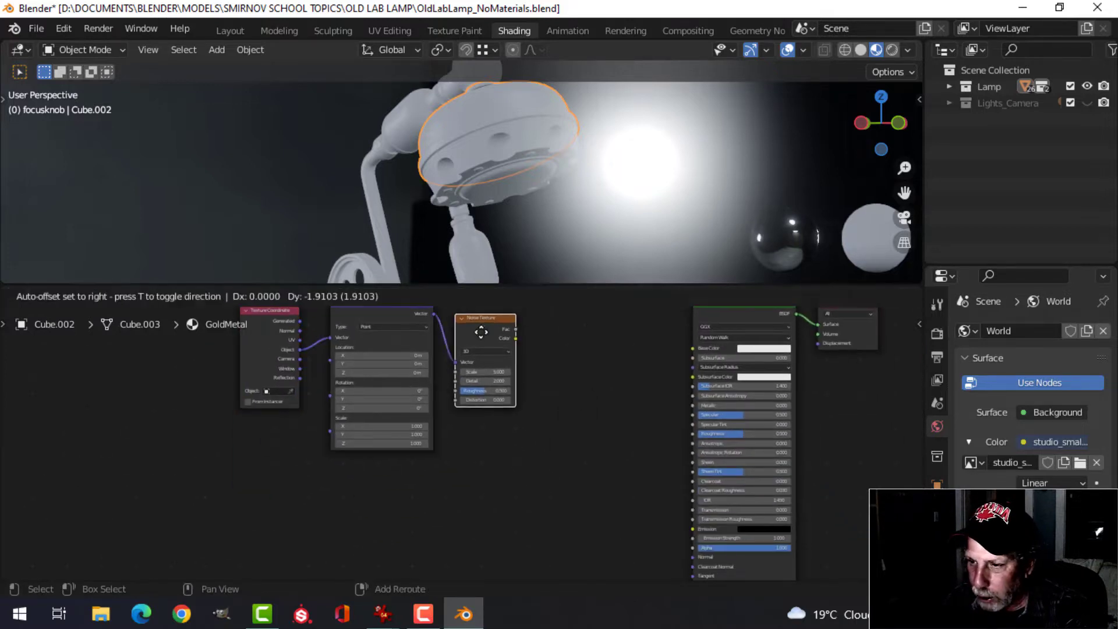
pyautogui.click(463, 482)
pyautogui.moveTo(330, 470); pyautogui.dragTo(356, 466, button='middle')
pyautogui.click(288, 336)
pyautogui.moveTo(287, 336); pyautogui.dragTo(469, 512)
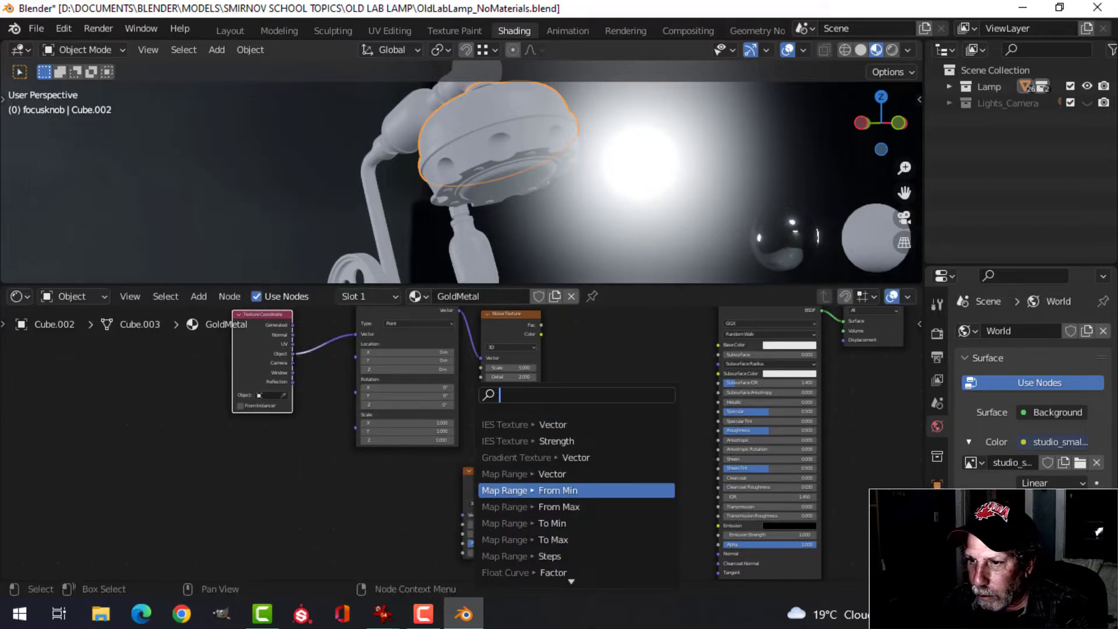
pyautogui.moveTo(293, 354); pyautogui.dragTo(463, 515)
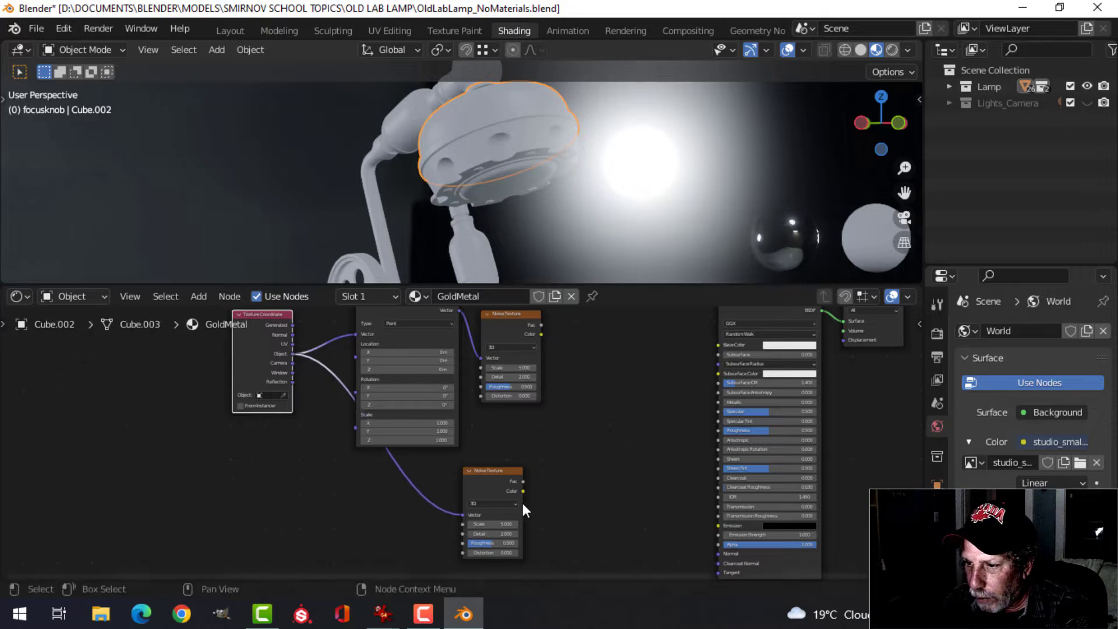
# - Add a ColorRamp between the upper Noise Texture and the Principled BSDF, connecting the noise Color to its Fac input
pyautogui.scroll(3, 590, 468)
pyautogui.moveTo(593, 466); pyautogui.dragTo(415, 519, button='middle')
pyautogui.scroll(-1, 434, 483)
pyautogui.scroll(1, 389, 486)
pyautogui.moveTo(435, 467); pyautogui.dragTo(404, 492, button='middle')
pyautogui.scroll(1, 389, 479)
pyautogui.hotkey('shift', 'a')
pyautogui.moveTo(378, 519)
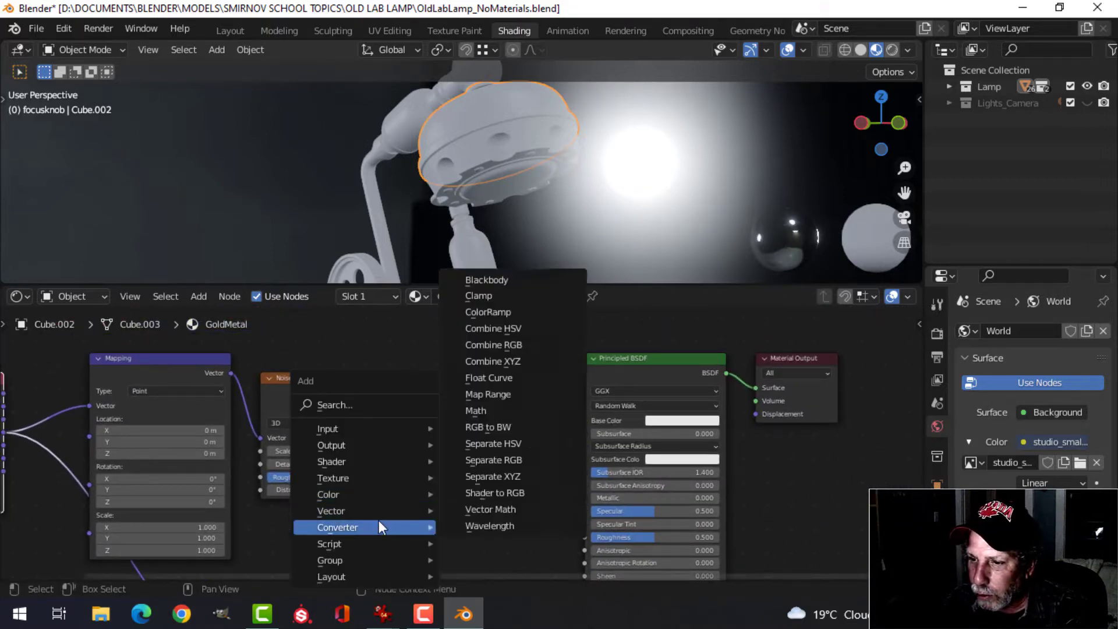
pyautogui.click(478, 314)
pyautogui.click(364, 374)
pyautogui.scroll(2, 358, 414)
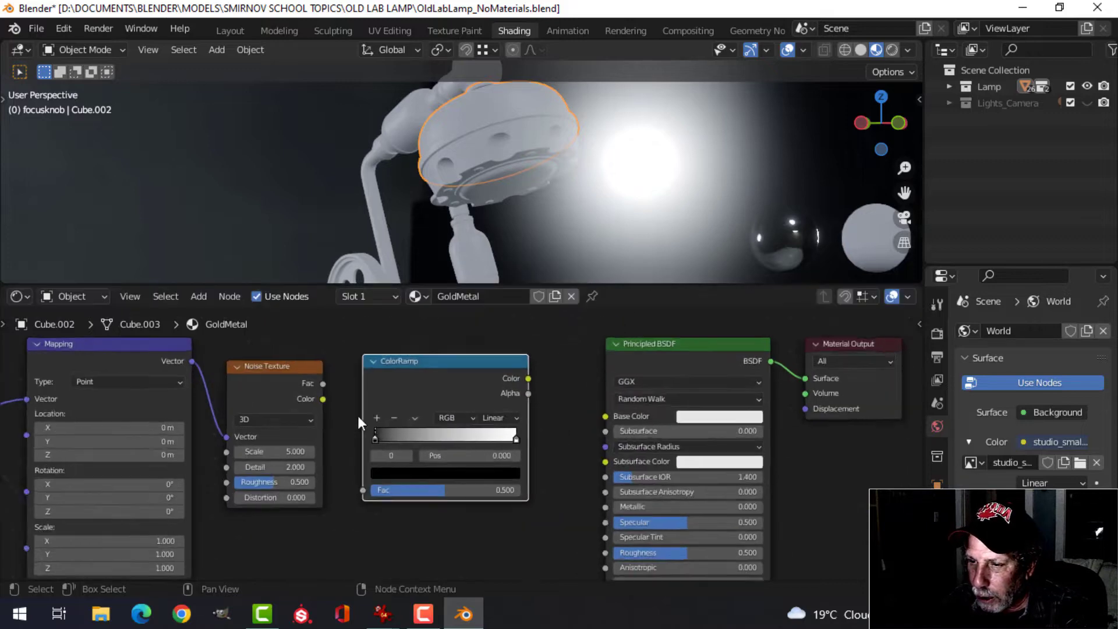
pyautogui.moveTo(312, 395); pyautogui.dragTo(357, 494)
pyautogui.scroll(-2, 365, 497)
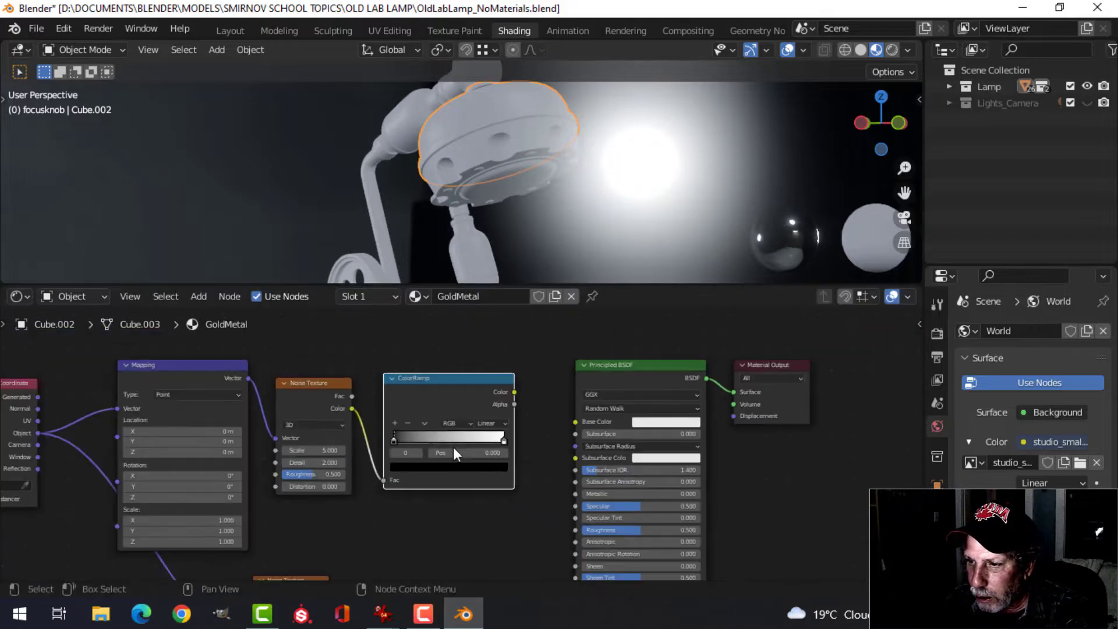
# - Preview the ColorRamp's output on the lamp head through a Viewer node
pyautogui.keyDown('ctrl'); pyautogui.scroll(2, 453, 446); pyautogui.keyUp('ctrl')
pyautogui.scroll(-1, 434, 499)
pyautogui.scroll(-1, 463, 459)
pyautogui.moveTo(467, 460); pyautogui.dragTo(505, 457, button='middle')
pyautogui.scroll(3, 505, 456)
pyautogui.moveTo(581, 440)
pyautogui.mouseDown(button='middle')
pyautogui.moveTo(421, 445)
pyautogui.moveTo(534, 464)
pyautogui.moveTo(573, 457)
pyautogui.mouseUp(button='middle')
pyautogui.scroll(3, 428, 445)
pyautogui.scroll(-2, 472, 456)
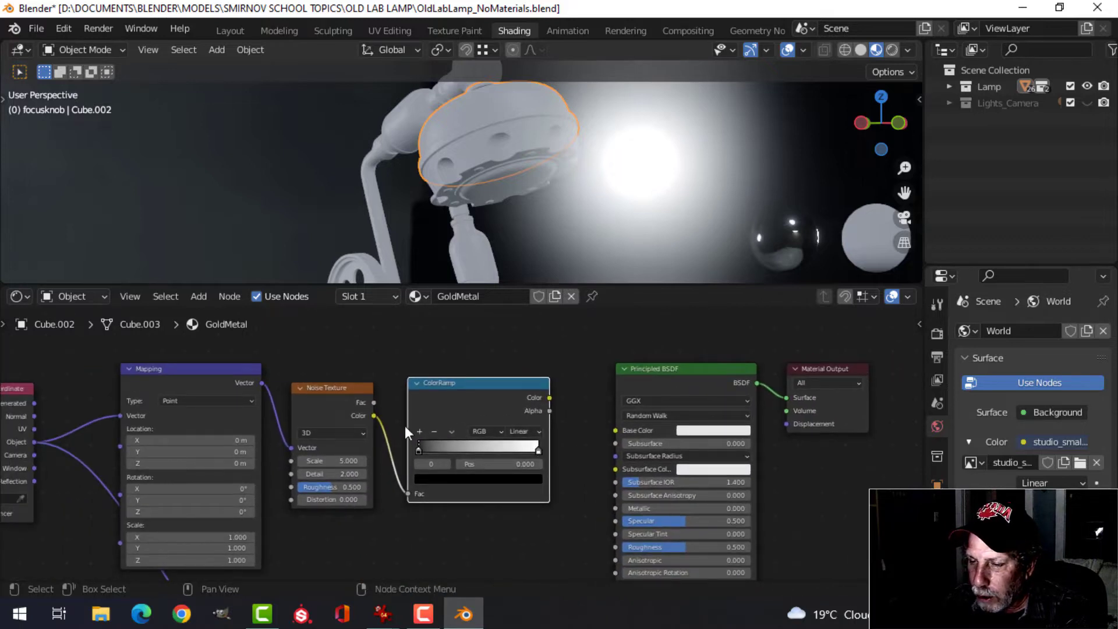
pyautogui.keyDown('ctrl'); pyautogui.keyDown('shift'); pyautogui.click(438, 385); pyautogui.keyUp('shift'); pyautogui.keyUp('ctrl')
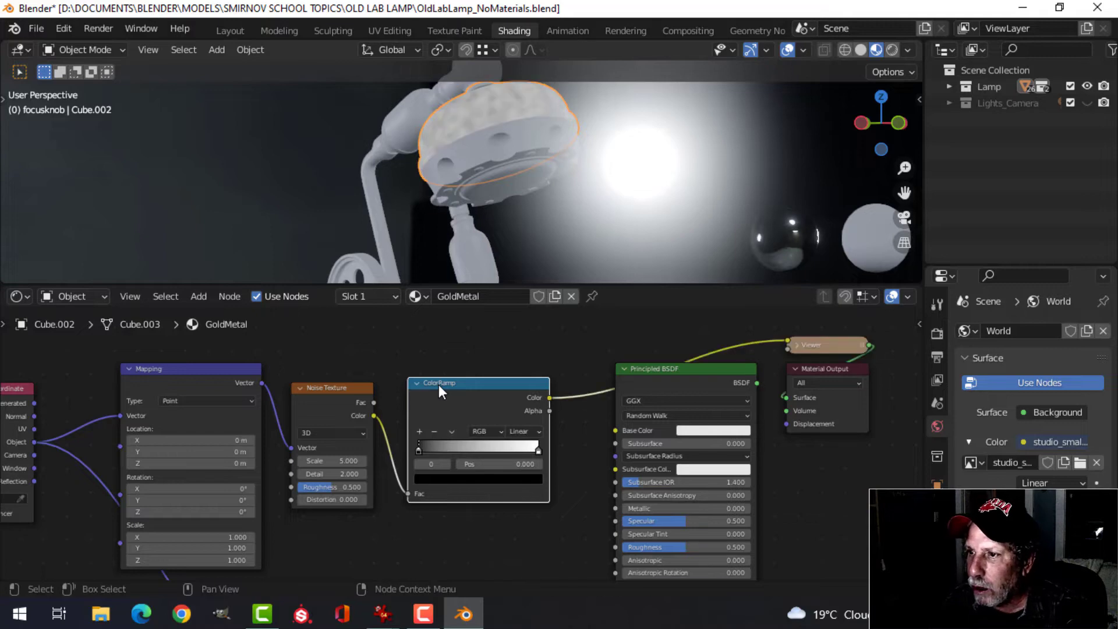
# - Check the LabLampGoldMetal.jpg reference and set the upper Noise Texture's Detail to 16 and Roughness to 0.6
pyautogui.scroll(2, 442, 337)
pyautogui.scroll(2, 343, 374)
pyautogui.keyDown('ctrl'); pyautogui.scroll(2, 399, 379); pyautogui.keyUp('ctrl')
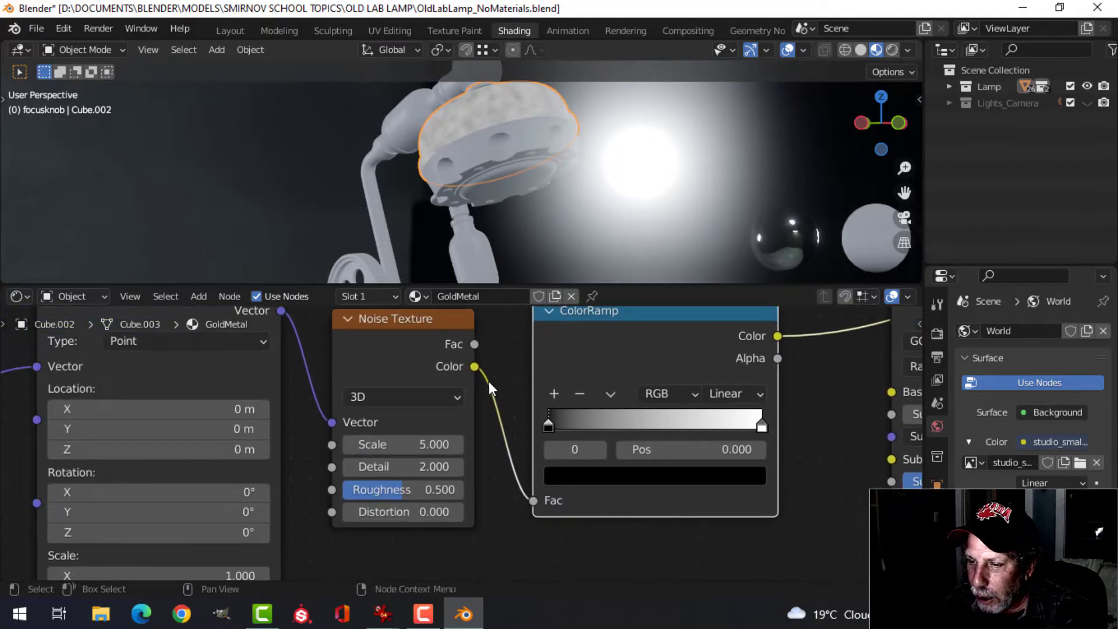
pyautogui.moveTo(383, 613)
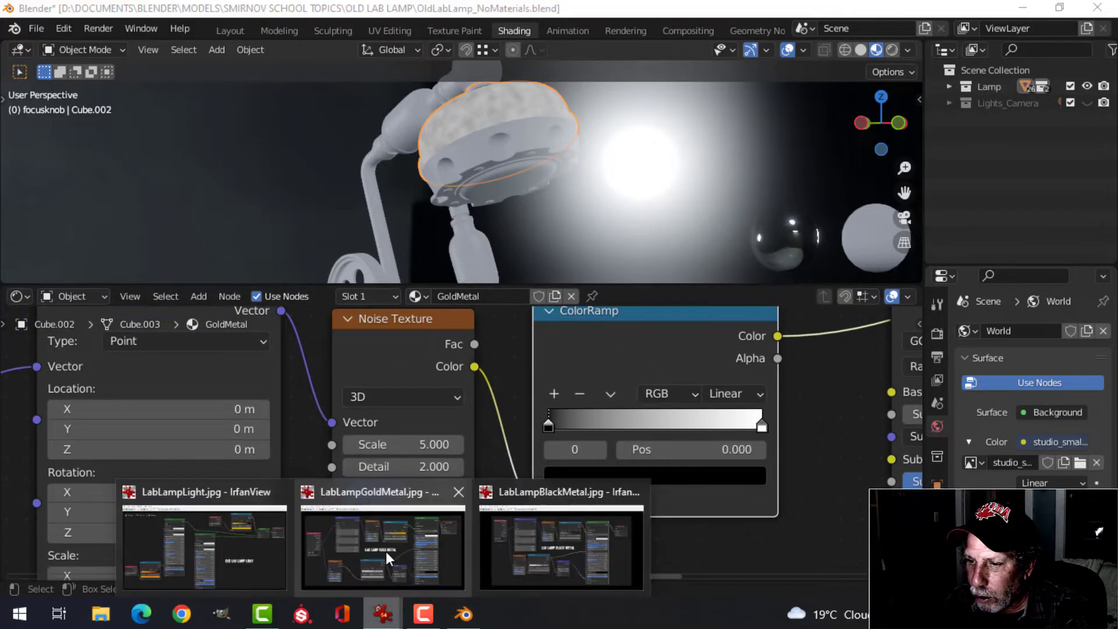
pyautogui.click(441, 484)
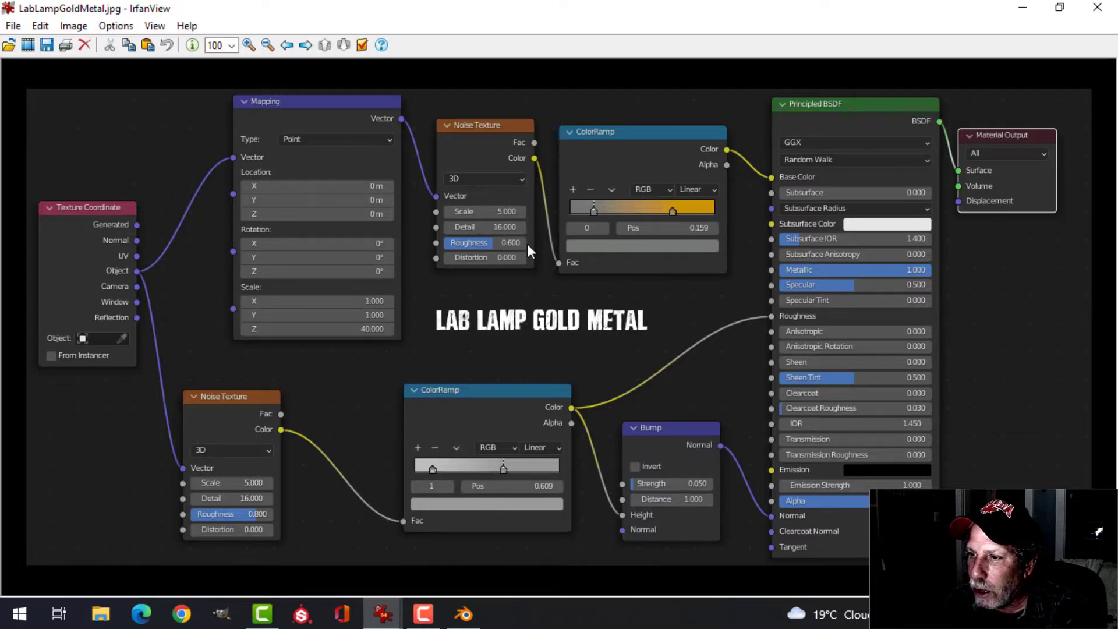
pyautogui.click(463, 614)
pyautogui.click(406, 444)
pyautogui.press('Return')
pyautogui.click(419, 466)
pyautogui.write('16')
pyautogui.press('Return')
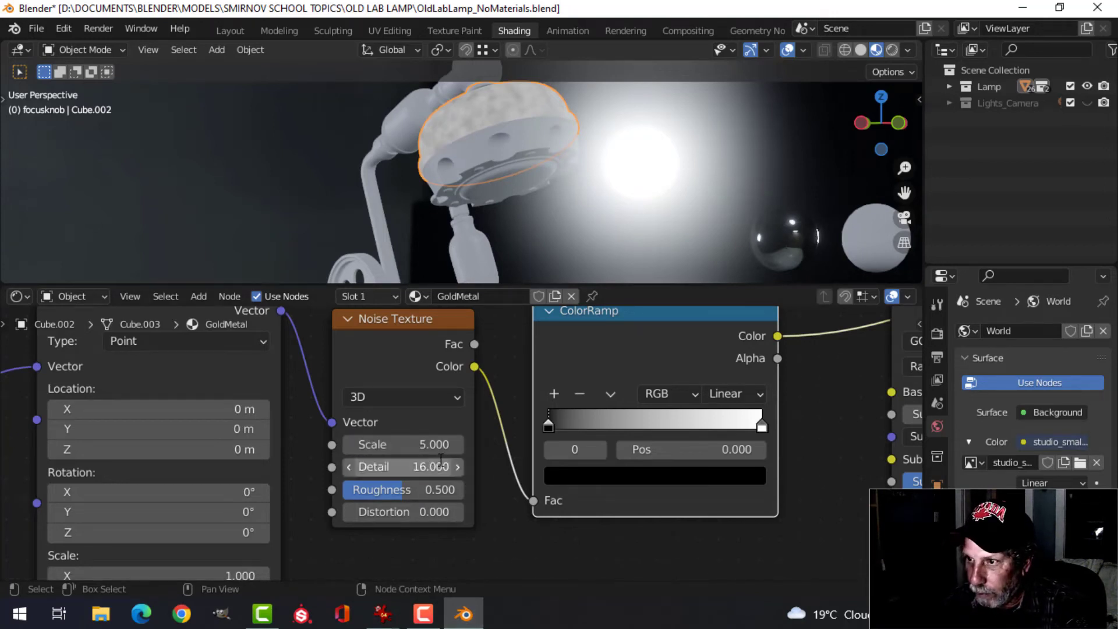
pyautogui.click(428, 490)
pyautogui.write('0')
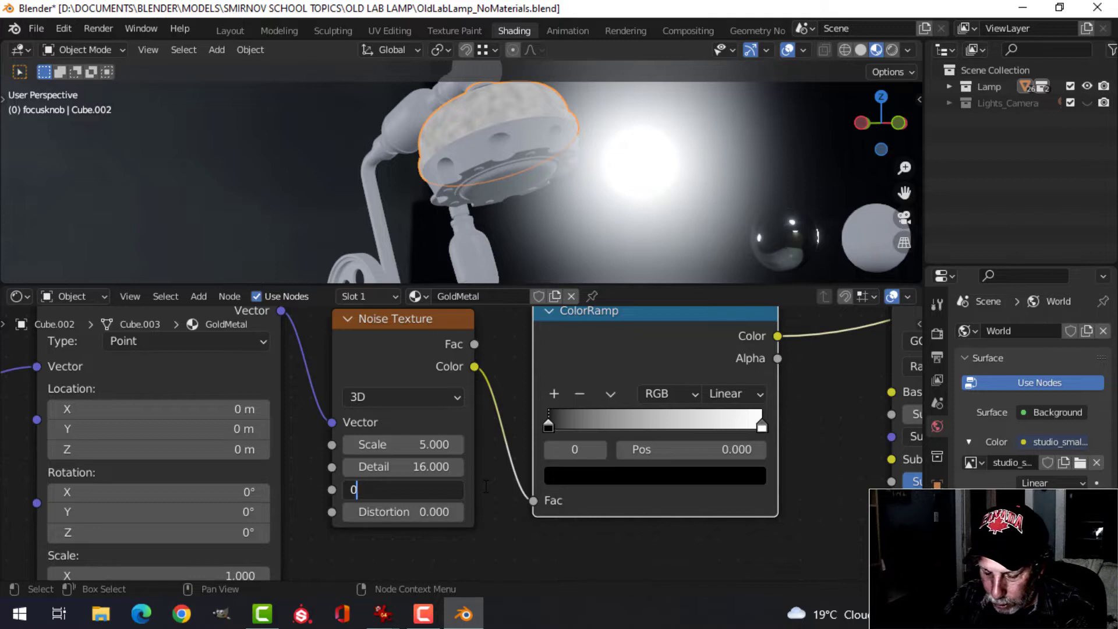
pyautogui.write('.6')
pyautogui.press('Return')
# - Following the gold metal reference, move the ColorRamp's black stop to 0.159 and lighten it to a dark grey with value 0.050
pyautogui.scroll(3, 559, 145)
pyautogui.moveTo(556, 139); pyautogui.dragTo(544, 183, button='middle')
pyautogui.scroll(1, 548, 184)
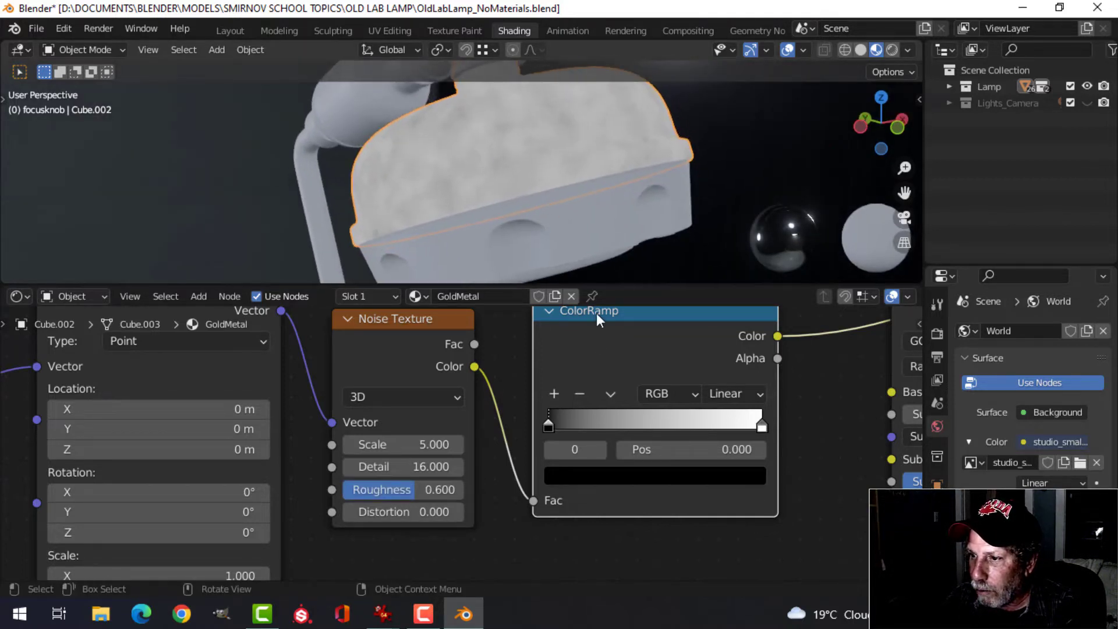
pyautogui.moveTo(597, 428); pyautogui.dragTo(570, 418, button='middle')
pyautogui.moveTo(415, 594)
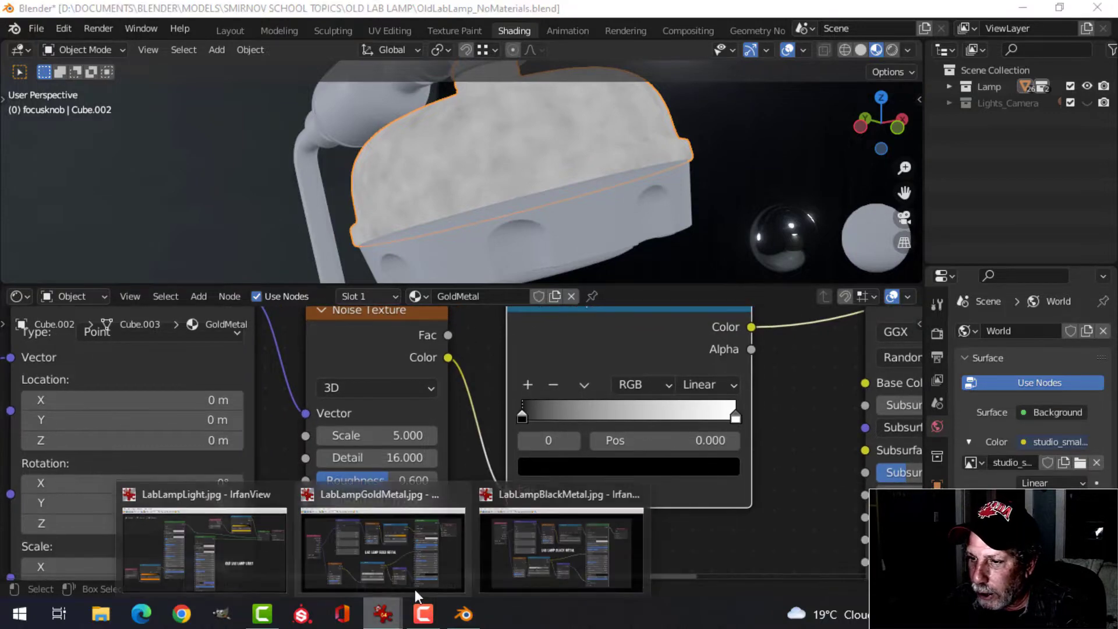
pyautogui.click(439, 539)
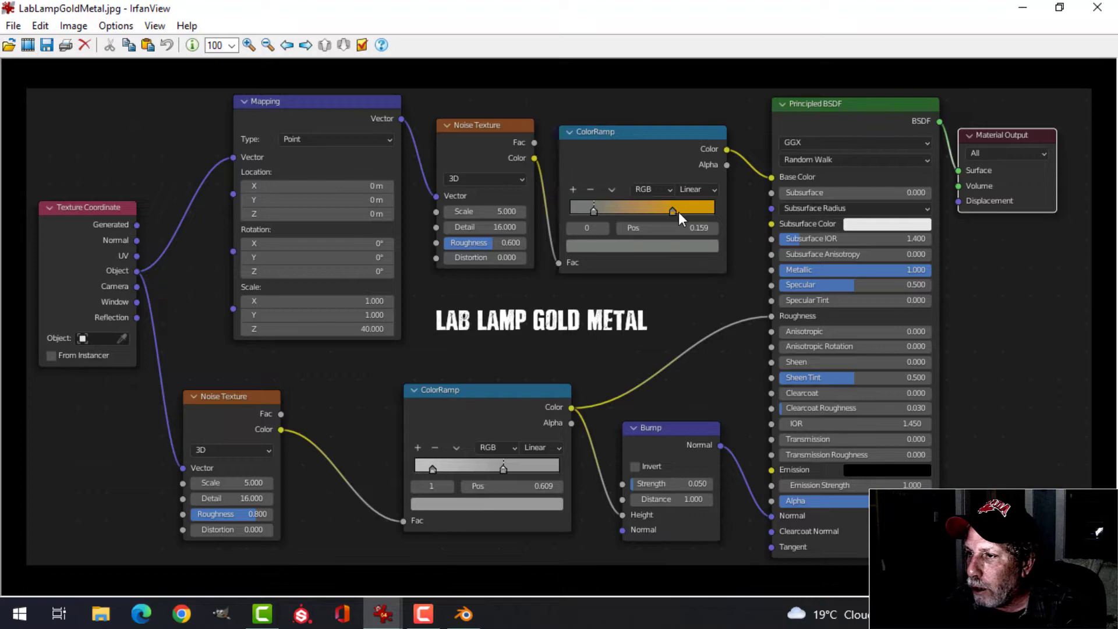
pyautogui.click(464, 613)
pyautogui.scroll(1, 530, 412)
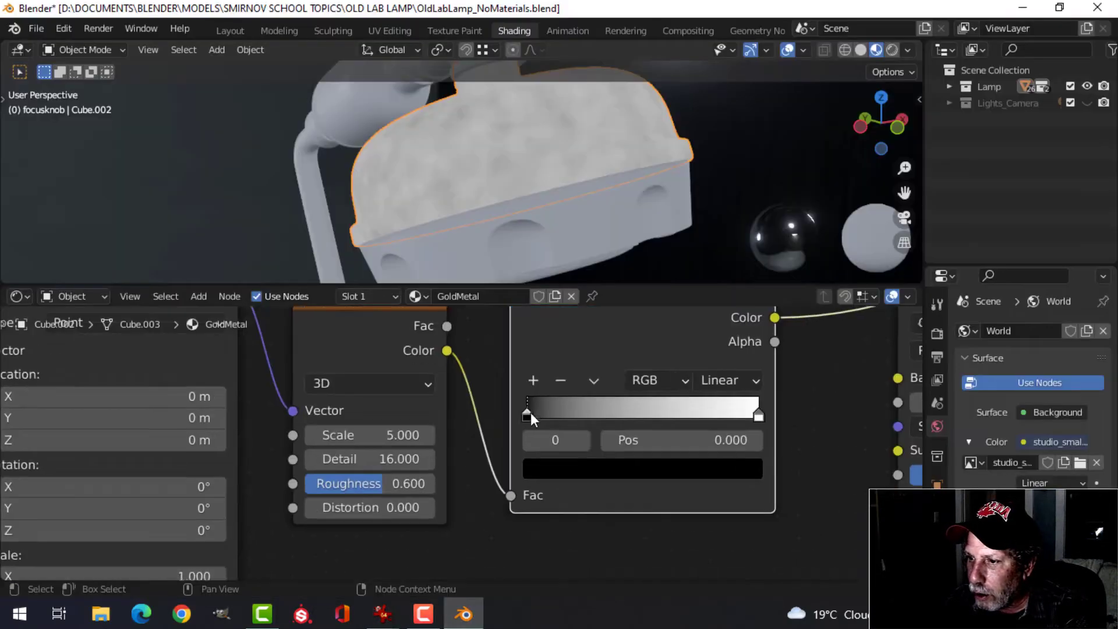
pyautogui.moveTo(529, 418); pyautogui.dragTo(587, 414)
pyautogui.scroll(-1, 616, 466)
pyautogui.click(612, 463)
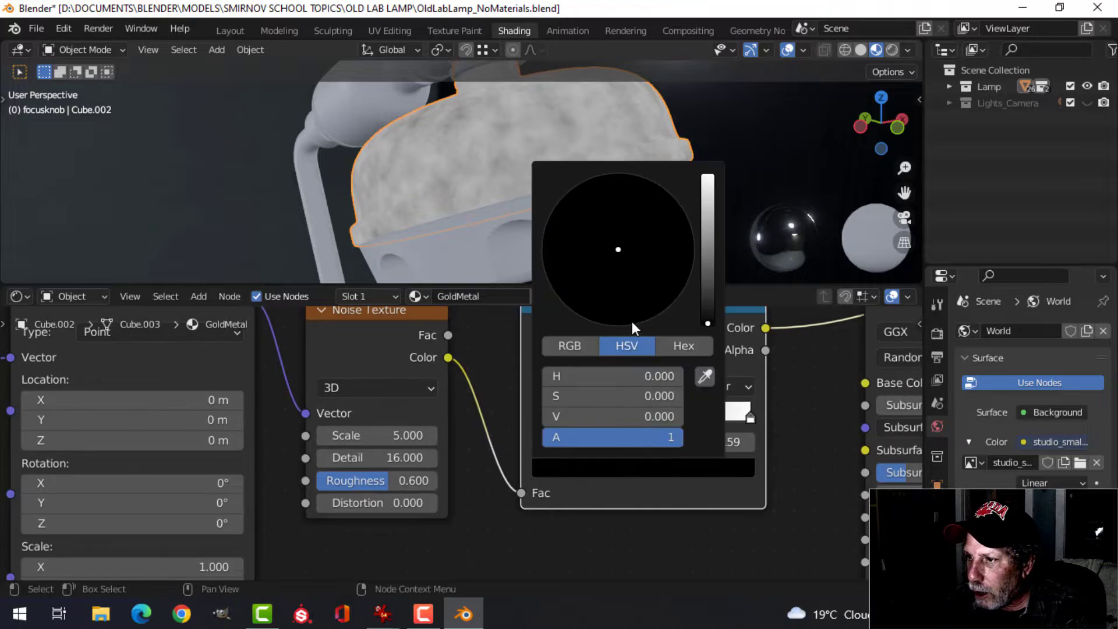
pyautogui.moveTo(707, 319); pyautogui.dragTo(707, 289)
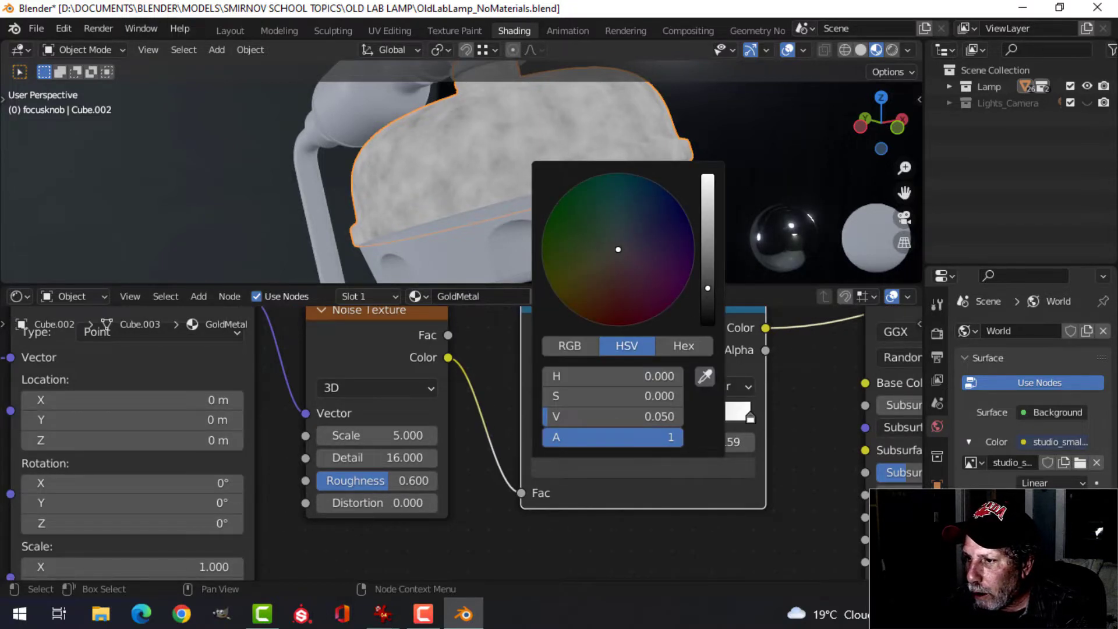
# - Move the ColorRamp's white stop to 0.841 and recolour it to a saturated golden orange
pyautogui.moveTo(719, 512); pyautogui.dragTo(571, 501, button='middle')
pyautogui.moveTo(603, 407); pyautogui.dragTo(568, 407)
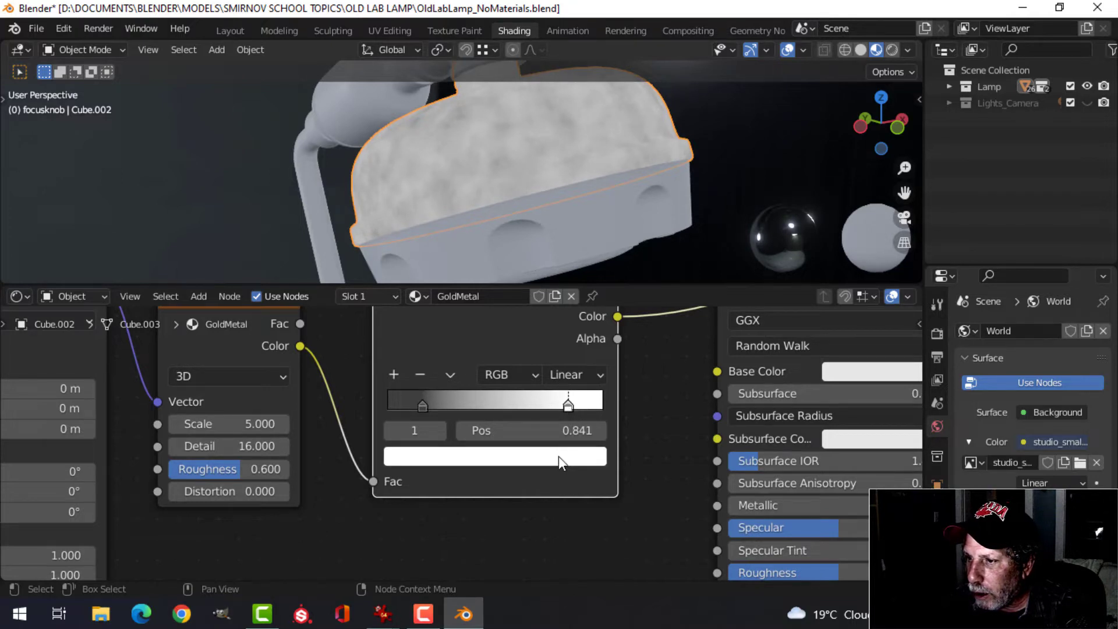
pyautogui.click(536, 457)
pyautogui.moveTo(431, 272); pyautogui.dragTo(420, 291)
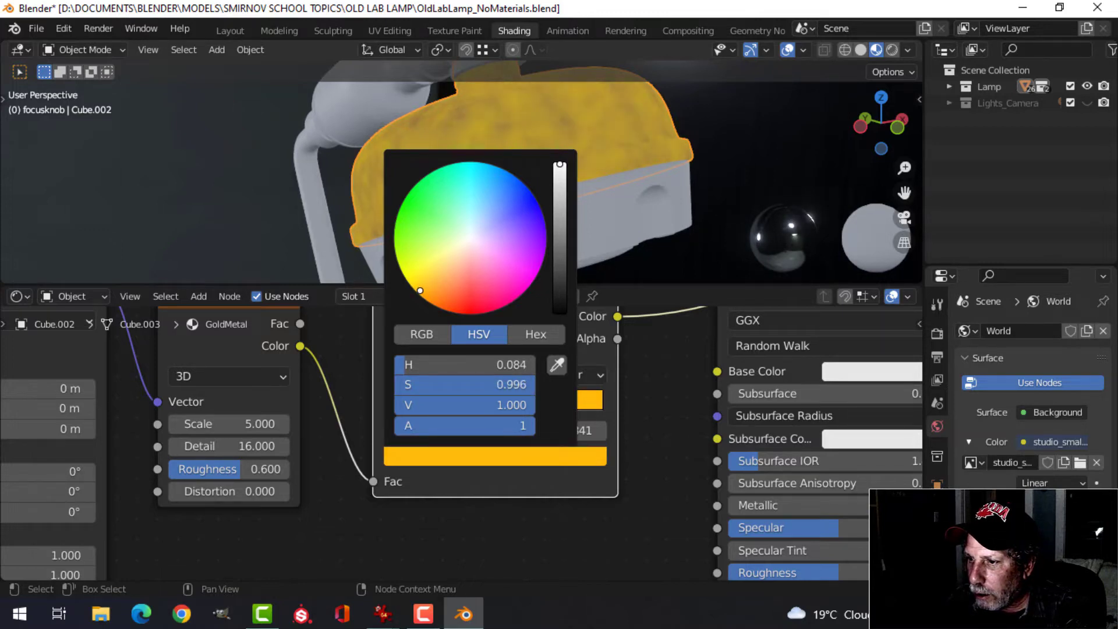
pyautogui.scroll(-2, 658, 431)
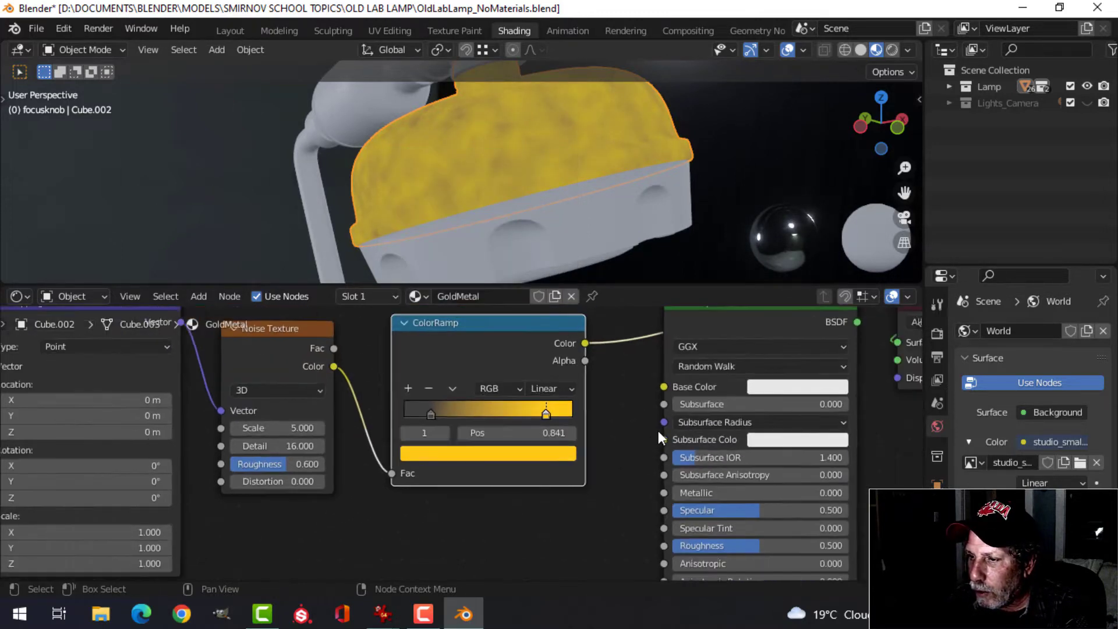
pyautogui.scroll(1, 559, 416)
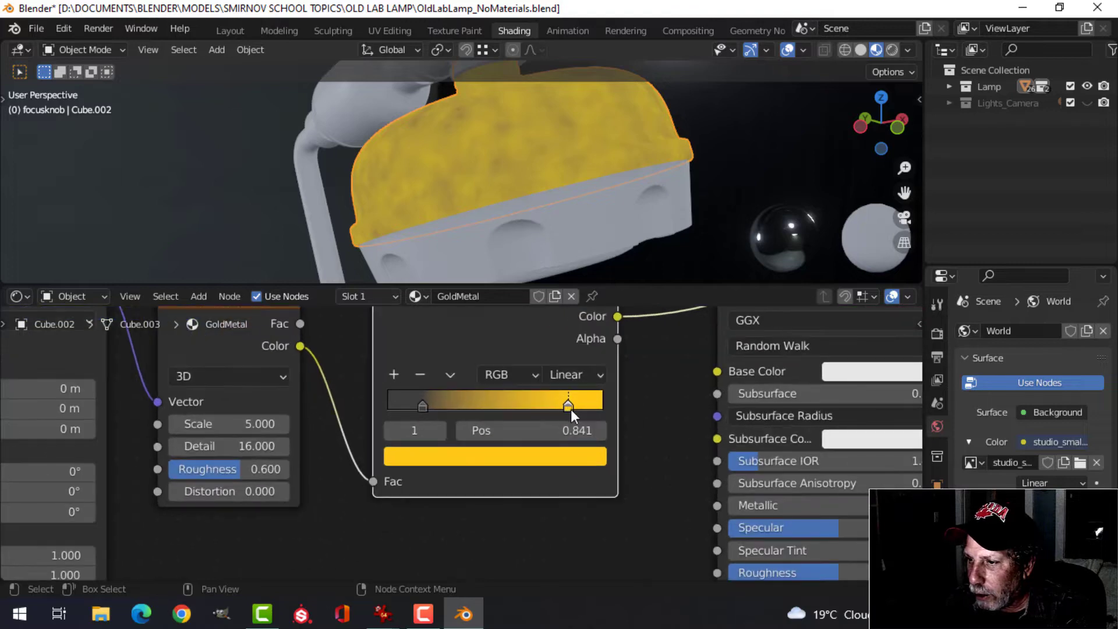
pyautogui.click(521, 457)
pyautogui.moveTo(432, 287); pyautogui.dragTo(437, 293)
# - Set the Principled BSDF's Metallic value to 1
pyautogui.scroll(-1, 656, 411)
pyautogui.scroll(-2, 655, 412)
pyautogui.moveTo(635, 403); pyautogui.dragTo(538, 389, button='middle')
pyautogui.scroll(3, 651, 474)
pyautogui.moveTo(586, 467); pyautogui.dragTo(776, 467)
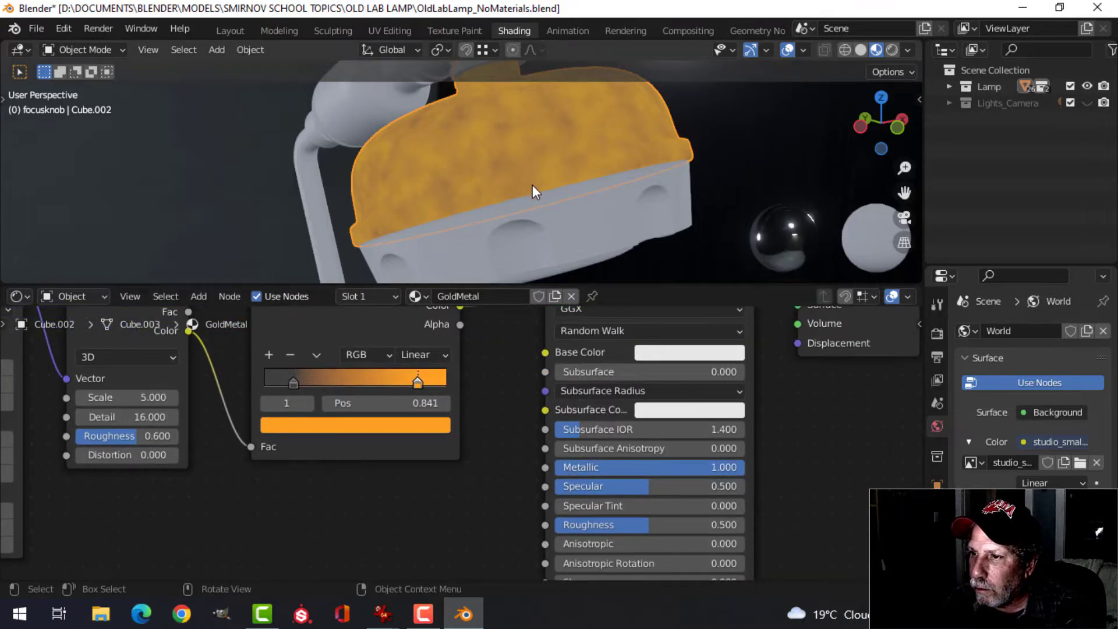
# - Connect the ColorRamp's Color output to the Principled BSDF's Base Color and preview the full shader on the lamp head
pyautogui.moveTo(529, 192); pyautogui.dragTo(558, 198, button='middle')
pyautogui.scroll(-2, 510, 407)
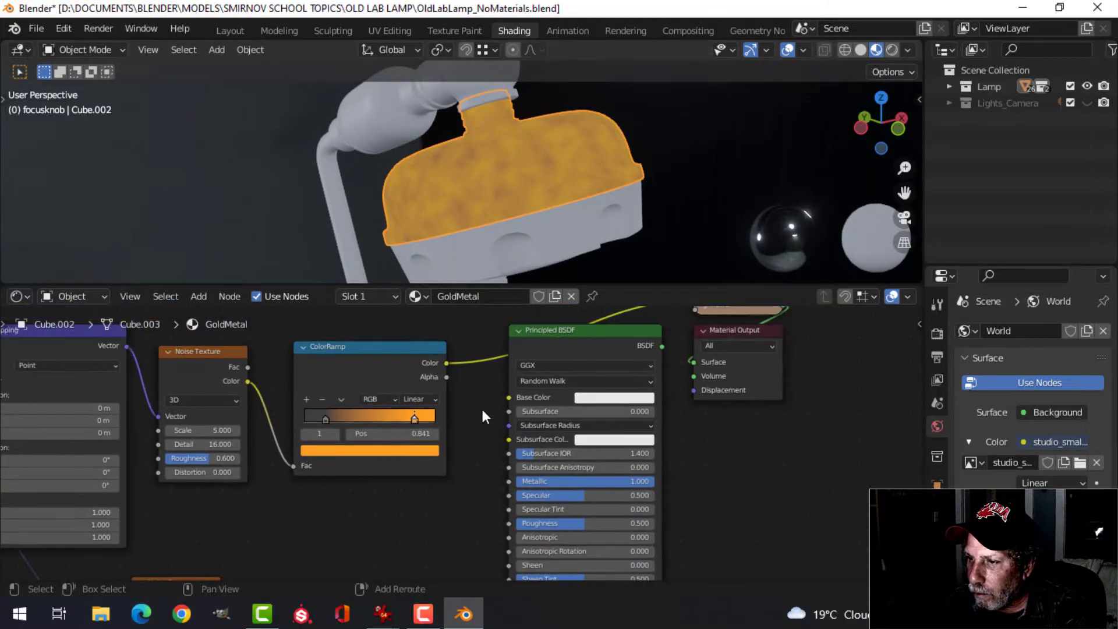
pyautogui.moveTo(446, 364); pyautogui.dragTo(510, 397)
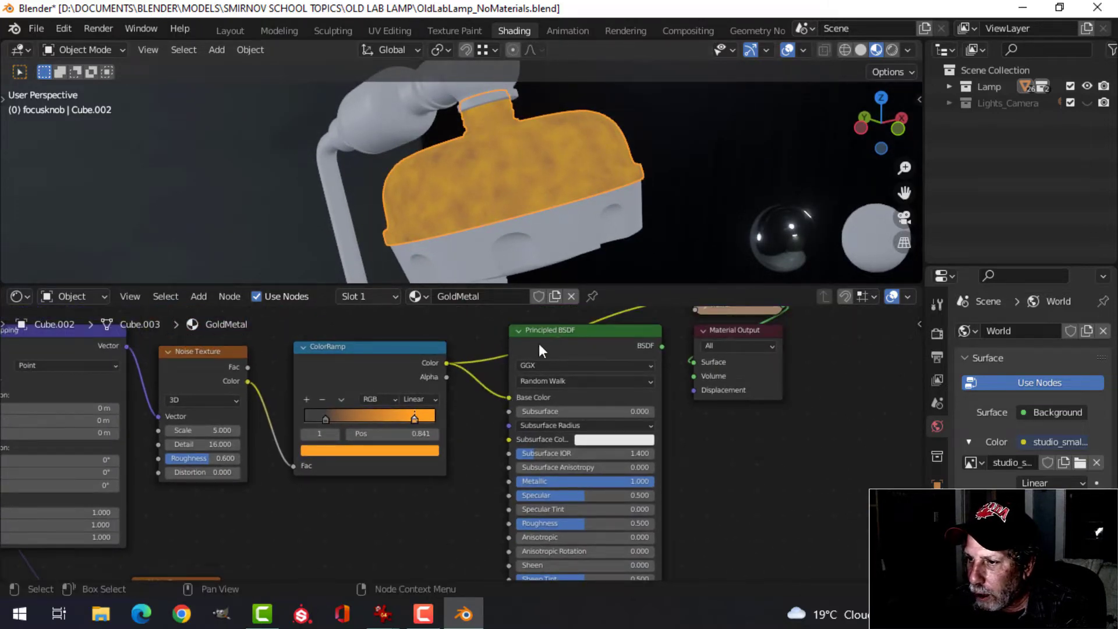
pyautogui.keyDown('ctrl'); pyautogui.keyDown('shift'); pyautogui.click(537, 330); pyautogui.keyUp('shift'); pyautogui.keyUp('ctrl')
pyautogui.scroll(2, 529, 197)
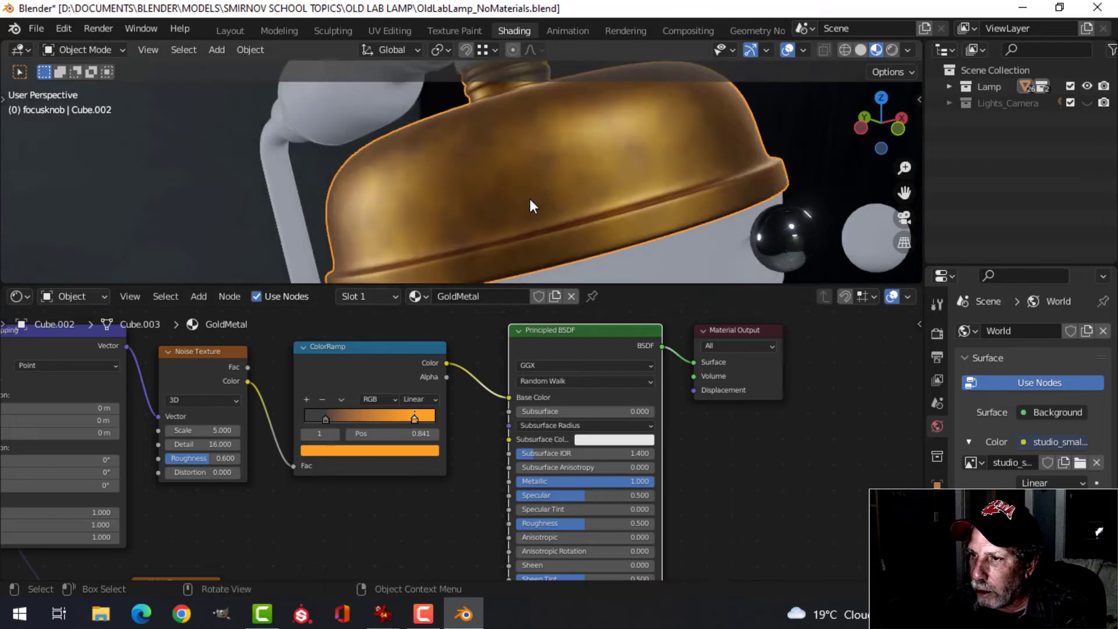
pyautogui.scroll(-1, 529, 197)
pyautogui.scroll(3, 533, 212)
pyautogui.scroll(-4, 534, 214)
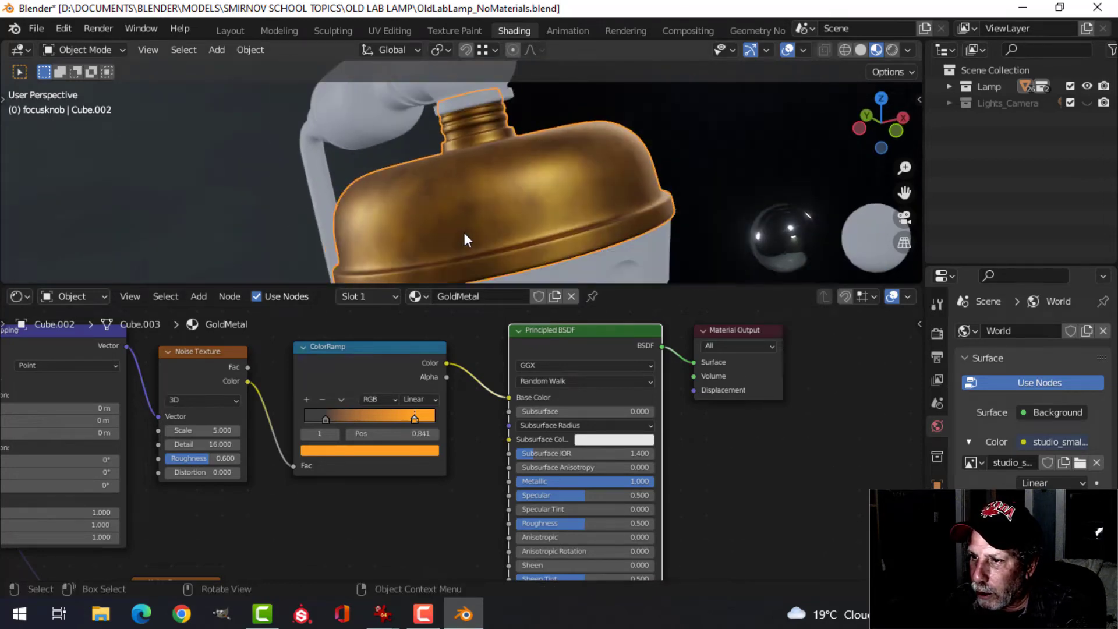
pyautogui.keyDown('shift'); pyautogui.moveTo(463, 233); pyautogui.dragTo(488, 214, button='middle'); pyautogui.keyUp('shift')
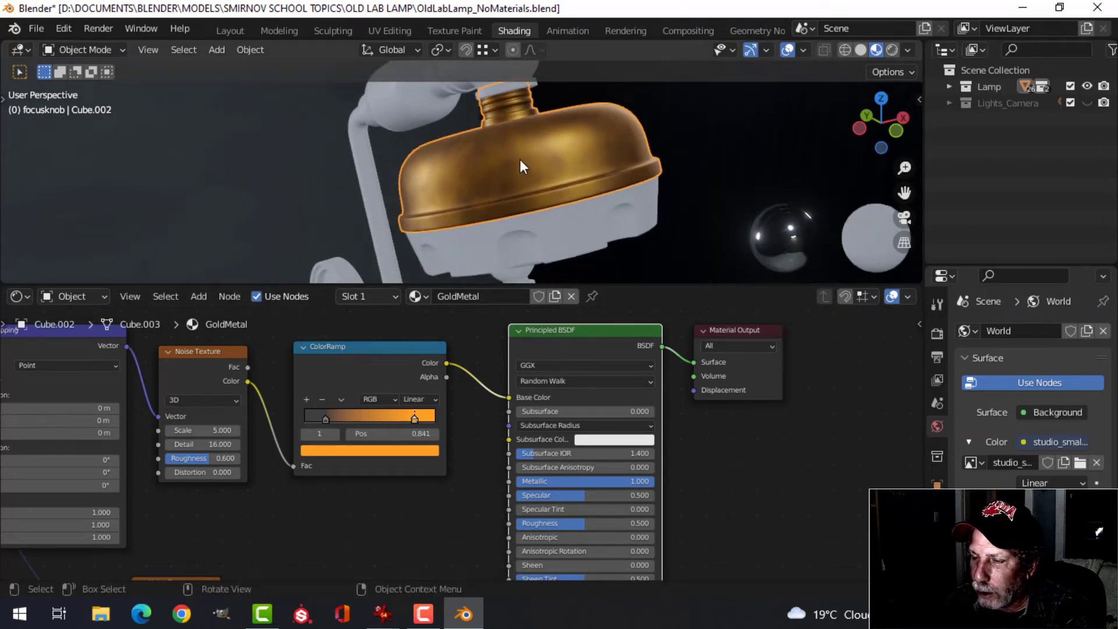
pyautogui.scroll(1, 517, 198)
pyautogui.scroll(-1, 249, 501)
# - Check the LabLampGoldMetal reference and move the upper ColorRamp's orange stop to about 0.745
pyautogui.moveTo(250, 501); pyautogui.dragTo(362, 470, button='middle')
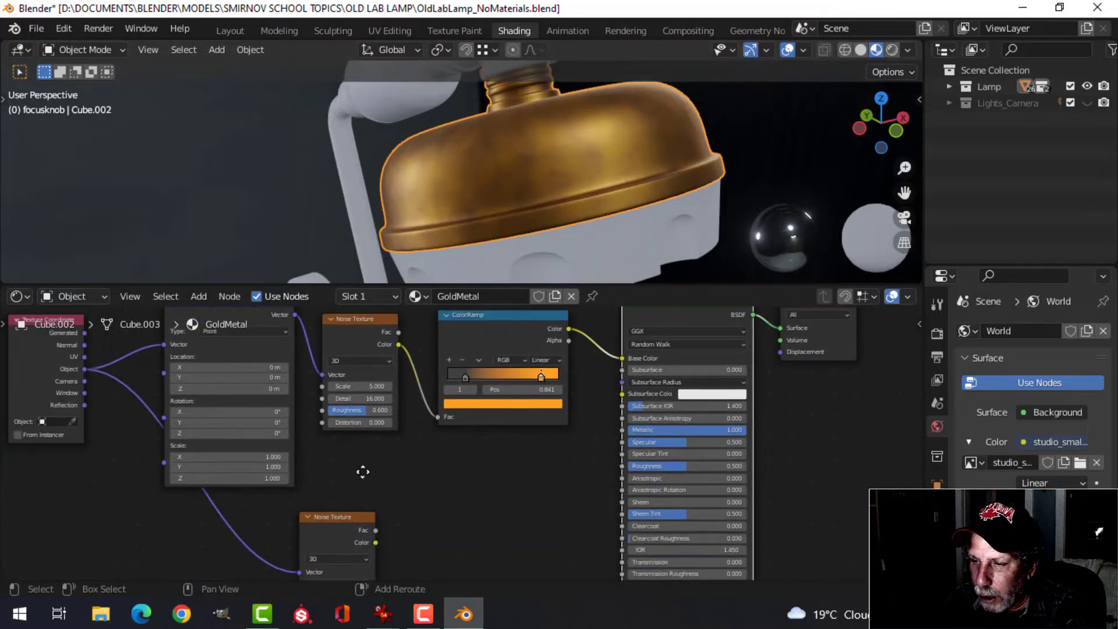
pyautogui.click(383, 614)
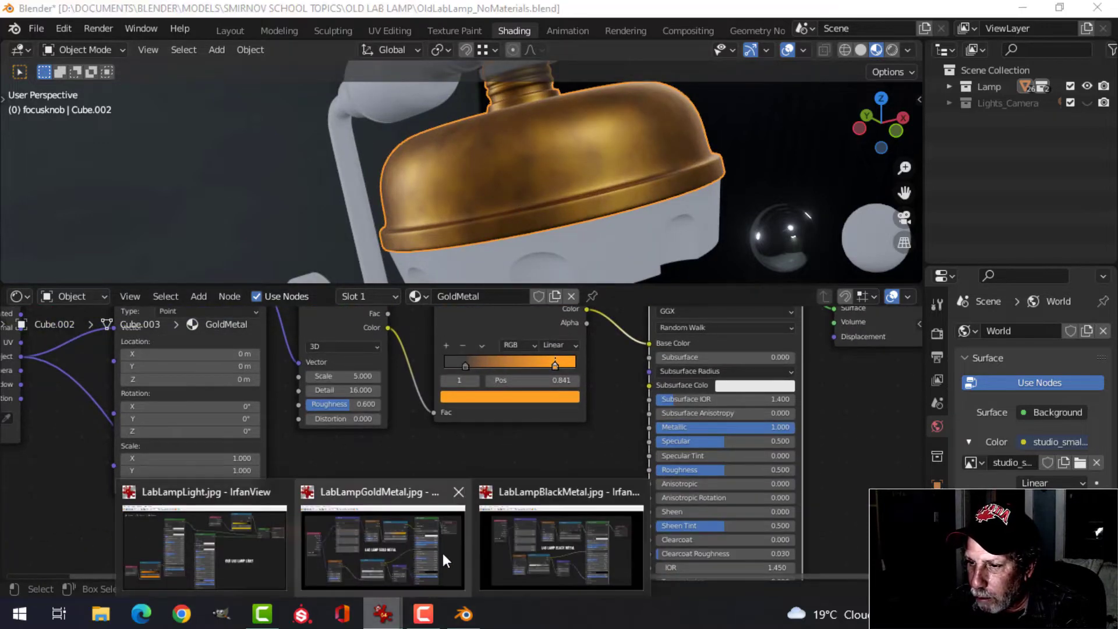
pyautogui.click(422, 551)
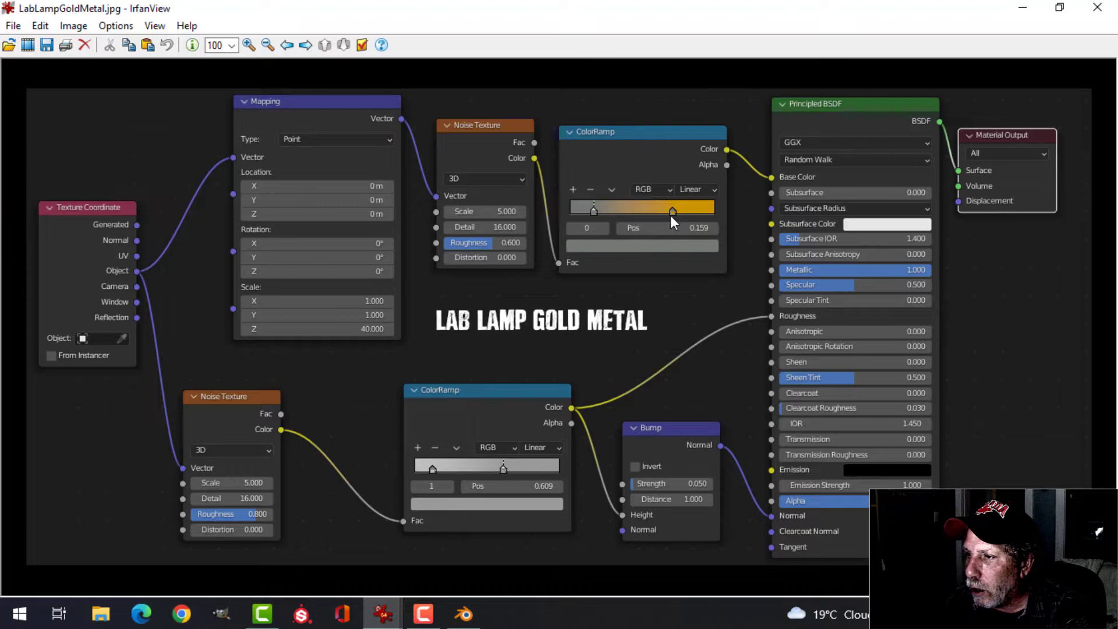
pyautogui.click(464, 614)
pyautogui.moveTo(554, 367); pyautogui.dragTo(557, 376)
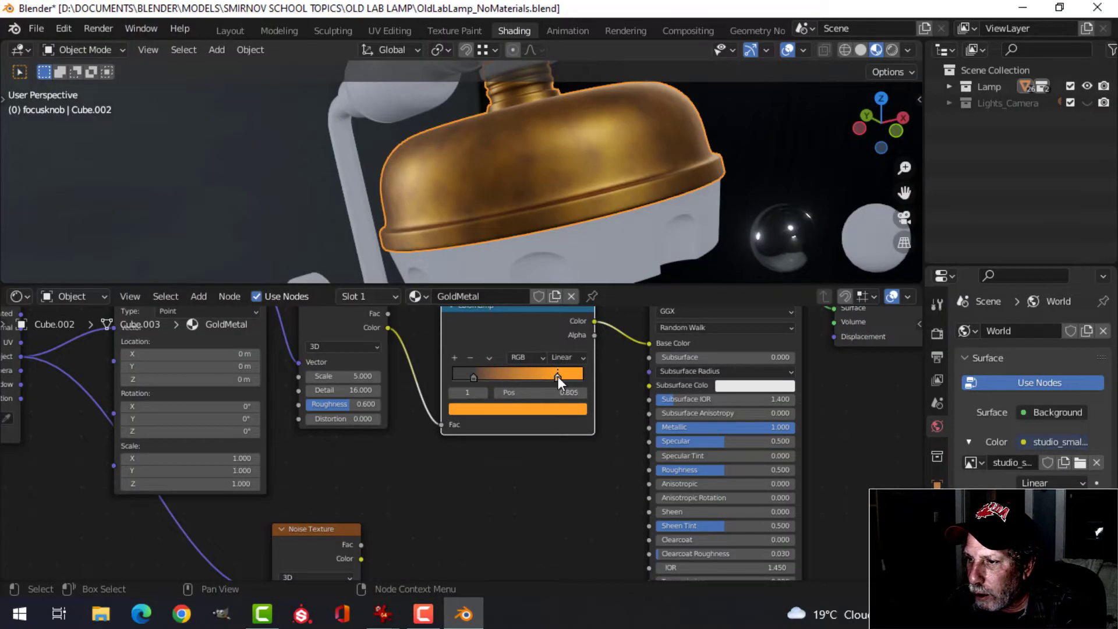
# - Set the Mapping node's Z scale to 40 to stretch the noise into a brushed-metal pattern on the lamp head
pyautogui.moveTo(300, 486); pyautogui.dragTo(510, 415, button='middle')
pyautogui.scroll(2, 443, 442)
pyautogui.scroll(1, 535, 153)
pyautogui.scroll(-1, 457, 424)
pyautogui.click(386, 429)
pyautogui.write('40')
pyautogui.press('Return')
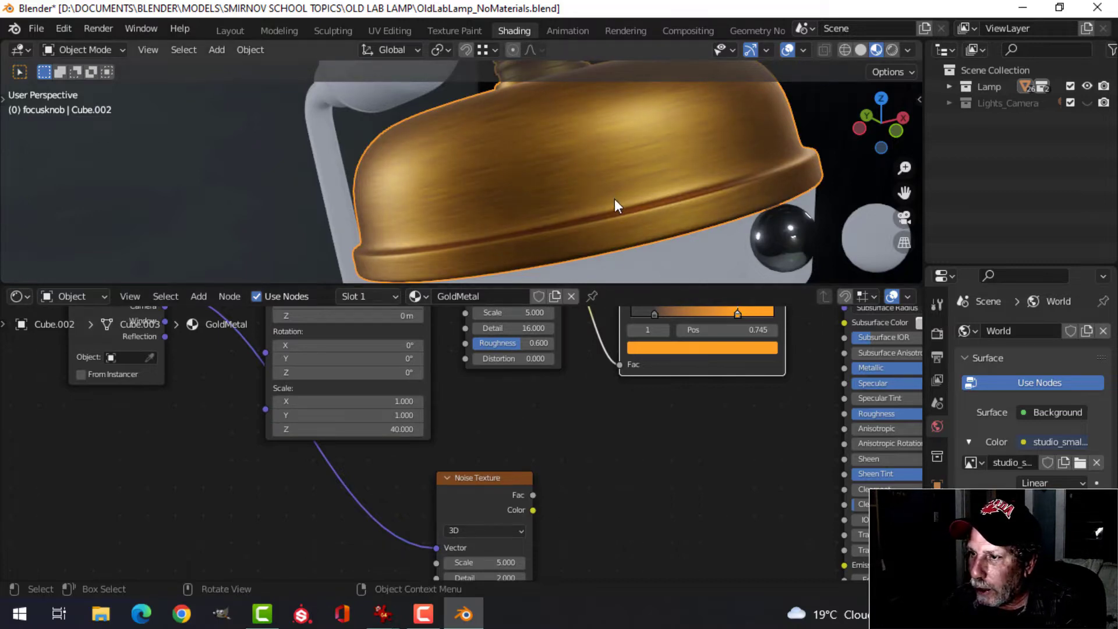
pyautogui.scroll(-1, 611, 200)
pyautogui.scroll(4, 629, 257)
pyautogui.scroll(3, 544, 452)
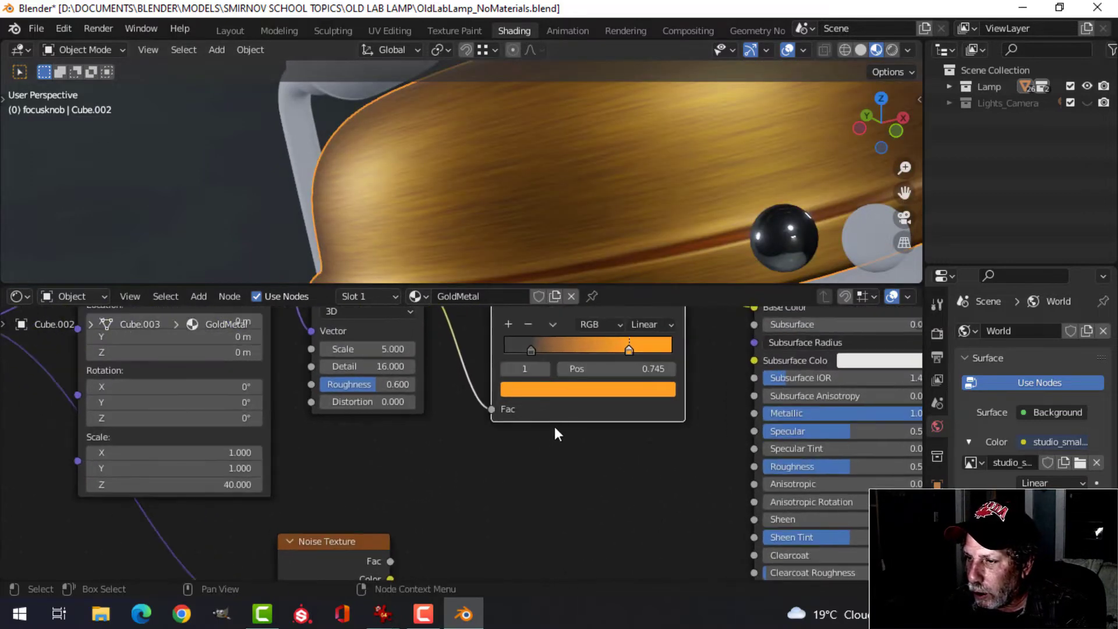
# - Move the upper ColorRamp's dark grey stop to 0.182 and lighten its colour to a medium grey
pyautogui.scroll(1, 554, 429)
pyautogui.moveTo(494, 376)
pyautogui.mouseDown()
pyautogui.moveTo(526, 375)
pyautogui.moveTo(502, 375)
pyautogui.mouseUp()
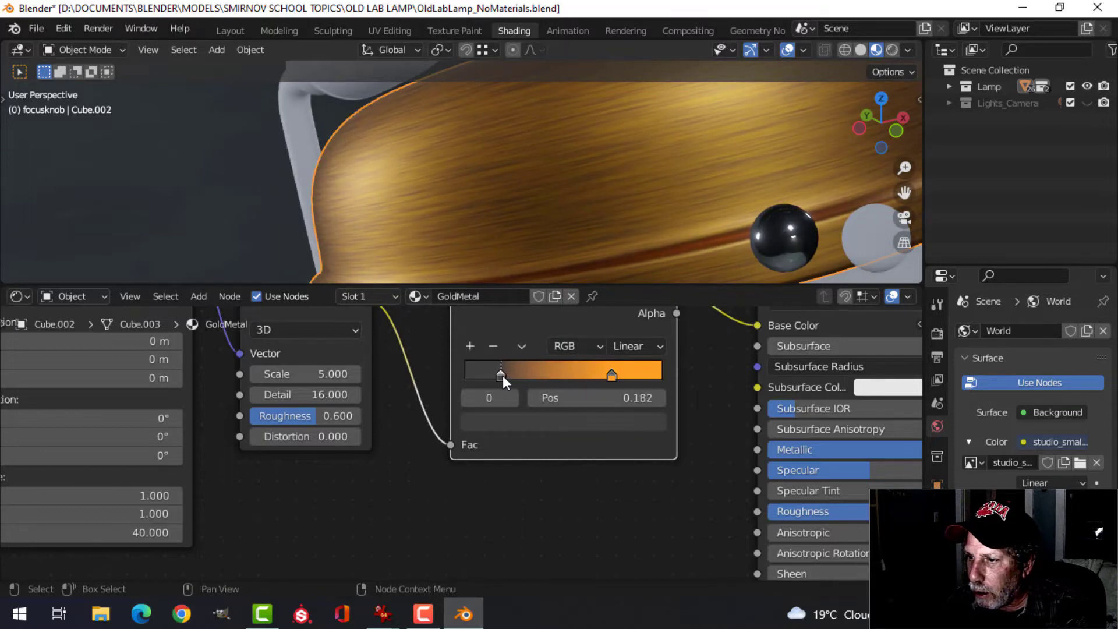
pyautogui.click(520, 420)
pyautogui.moveTo(622, 256); pyautogui.dragTo(623, 238)
pyautogui.scroll(-8, 399, 229)
pyautogui.moveTo(456, 206); pyautogui.dragTo(496, 202, button='middle')
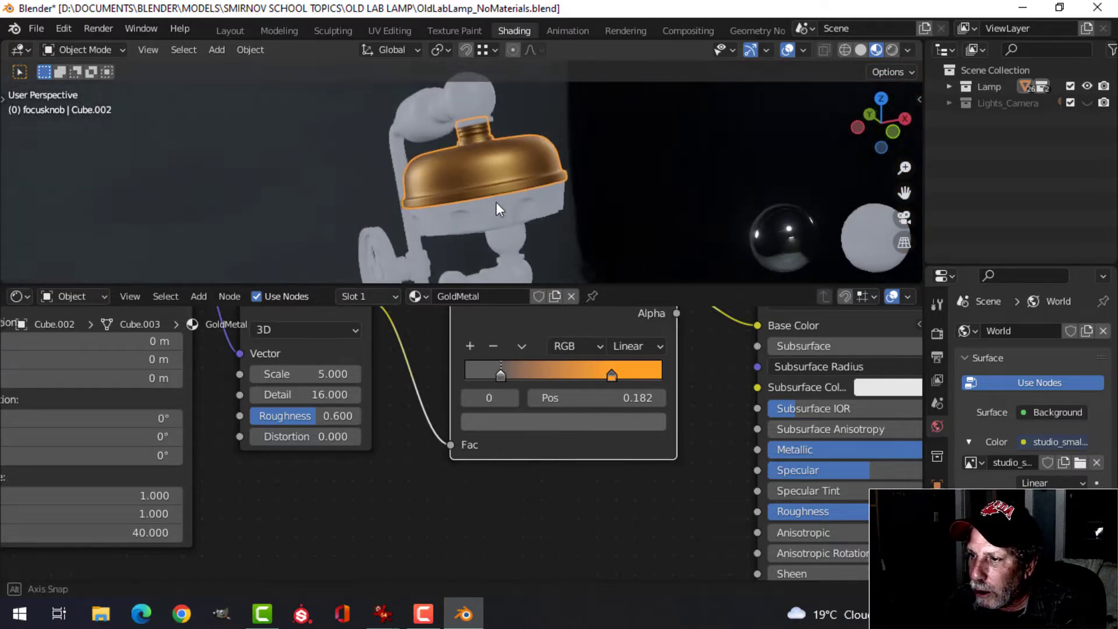
# - Move the lower Noise Texture node to the left, beneath the Mapping node, to make room beside it
pyautogui.scroll(-2, 640, 495)
pyautogui.scroll(-2, 564, 504)
pyautogui.keyDown('shift'); pyautogui.moveTo(540, 487); pyautogui.dragTo(572, 402, button='middle'); pyautogui.keyUp('shift')
pyautogui.moveTo(512, 475)
pyautogui.keyDown('shift'); pyautogui.mouseDown(button='middle')
pyautogui.moveTo(541, 438)
pyautogui.moveTo(574, 461)
pyautogui.mouseUp(button='middle'); pyautogui.keyUp('shift')
pyautogui.moveTo(471, 428); pyautogui.dragTo(326, 429)
# - Add a second ColorRamp node beside the lower Noise Texture and connect the noise's Color output to its Fac input
pyautogui.moveTo(492, 475); pyautogui.dragTo(449, 468, button='middle')
pyautogui.hotkey('shift', 'a')
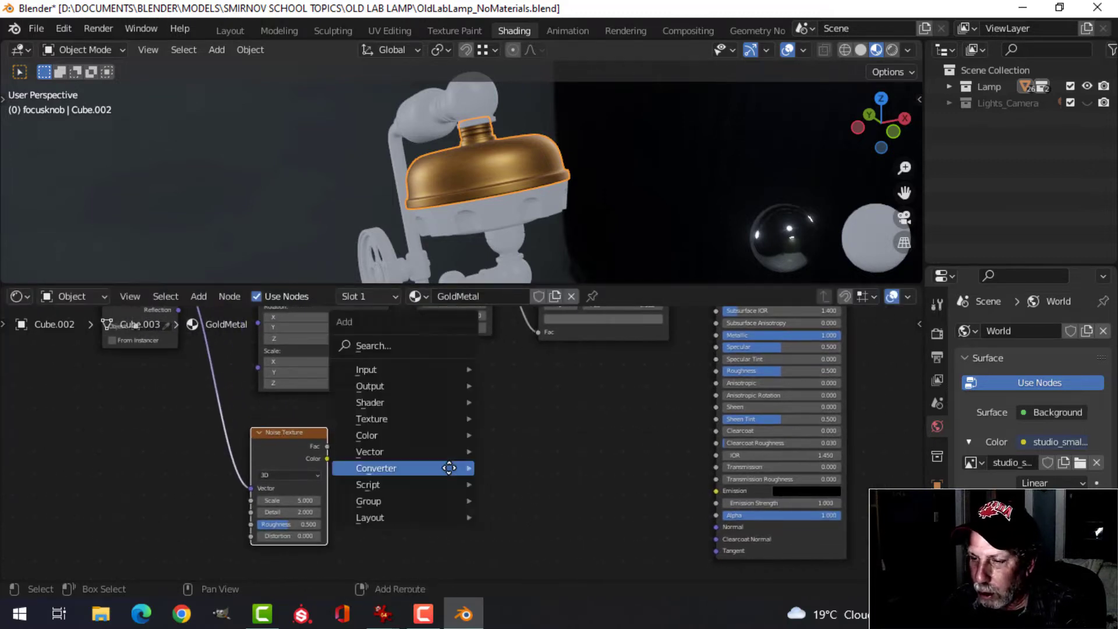
pyautogui.moveTo(449, 468)
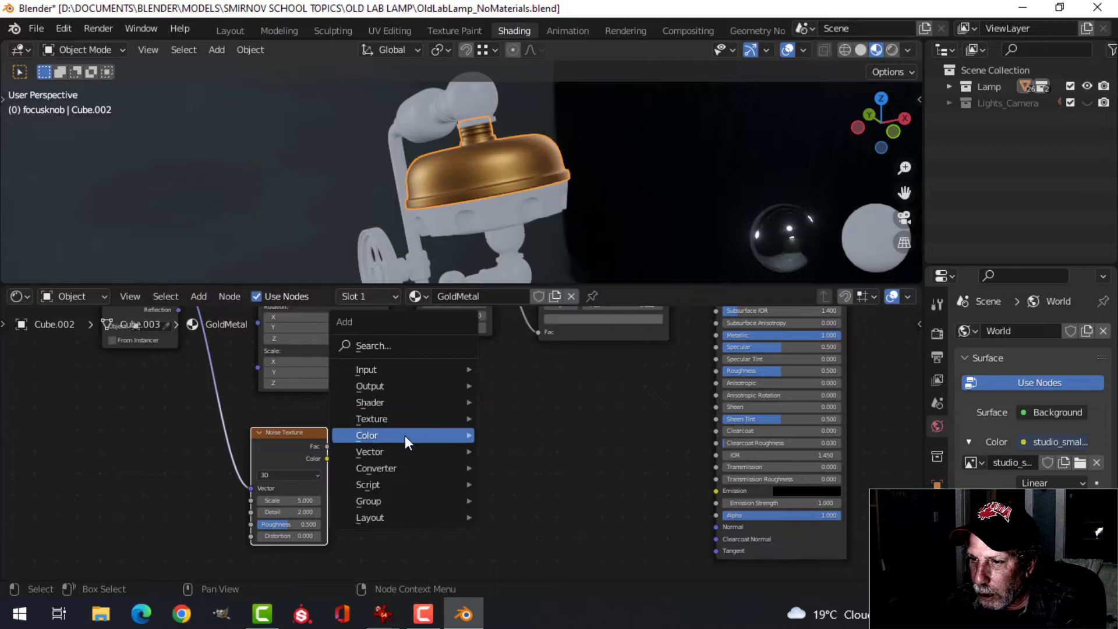
pyautogui.click(527, 252)
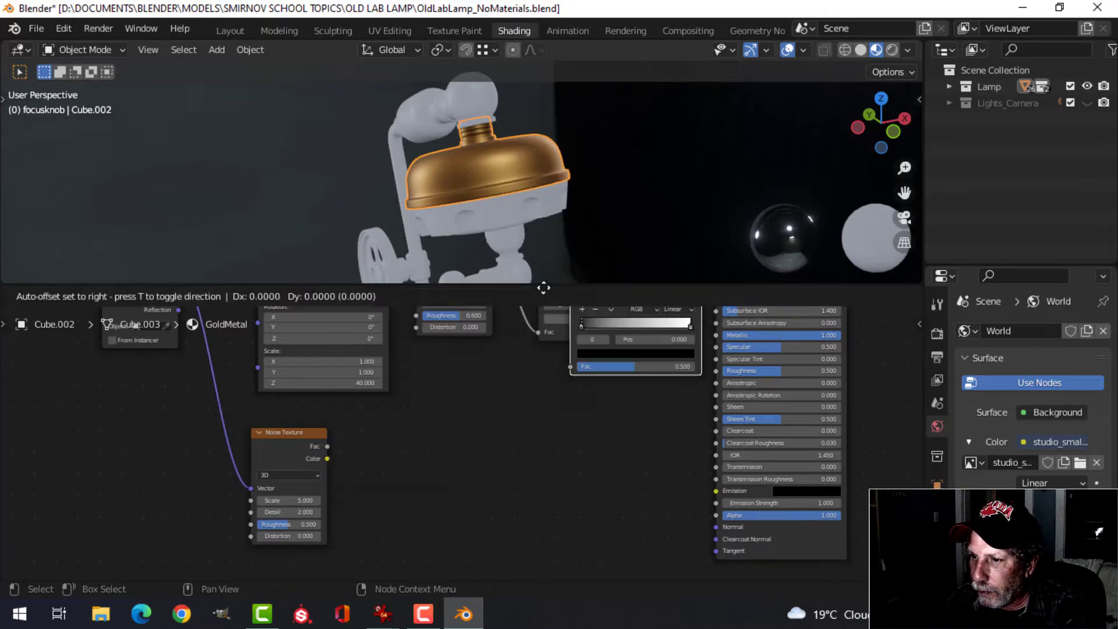
pyautogui.click(361, 489)
pyautogui.scroll(2, 350, 460)
pyautogui.moveTo(323, 428); pyautogui.dragTo(385, 515)
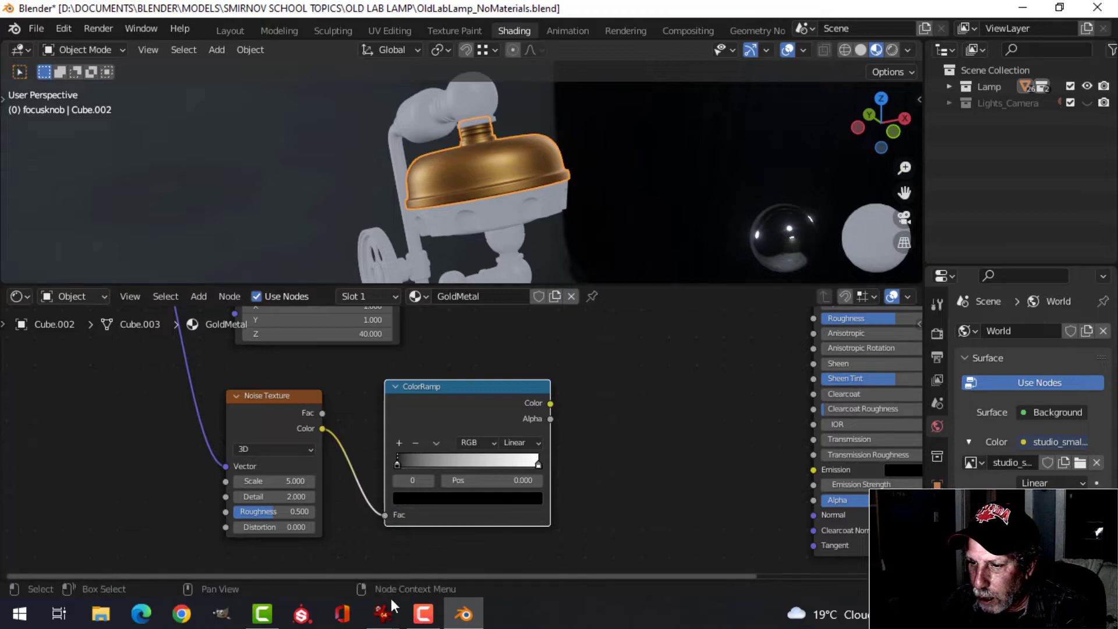
# - Following the gold metal reference, move the lower ColorRamp's black stop to 0.164 and lighten it to a light grey
pyautogui.moveTo(390, 605)
pyautogui.click(466, 533)
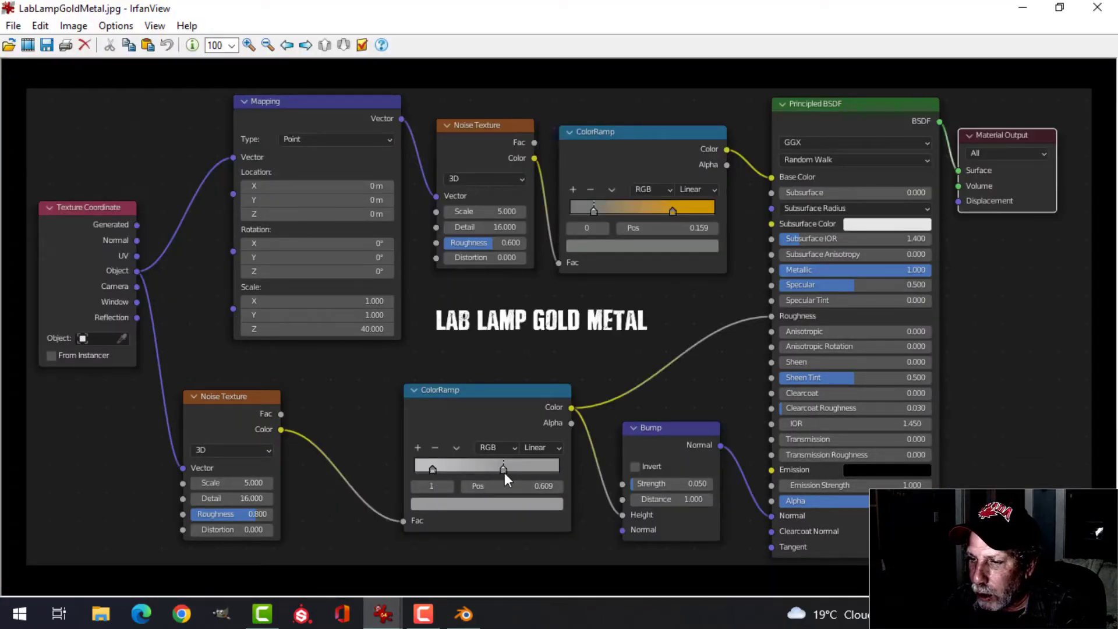
pyautogui.click(464, 614)
pyautogui.scroll(1, 437, 527)
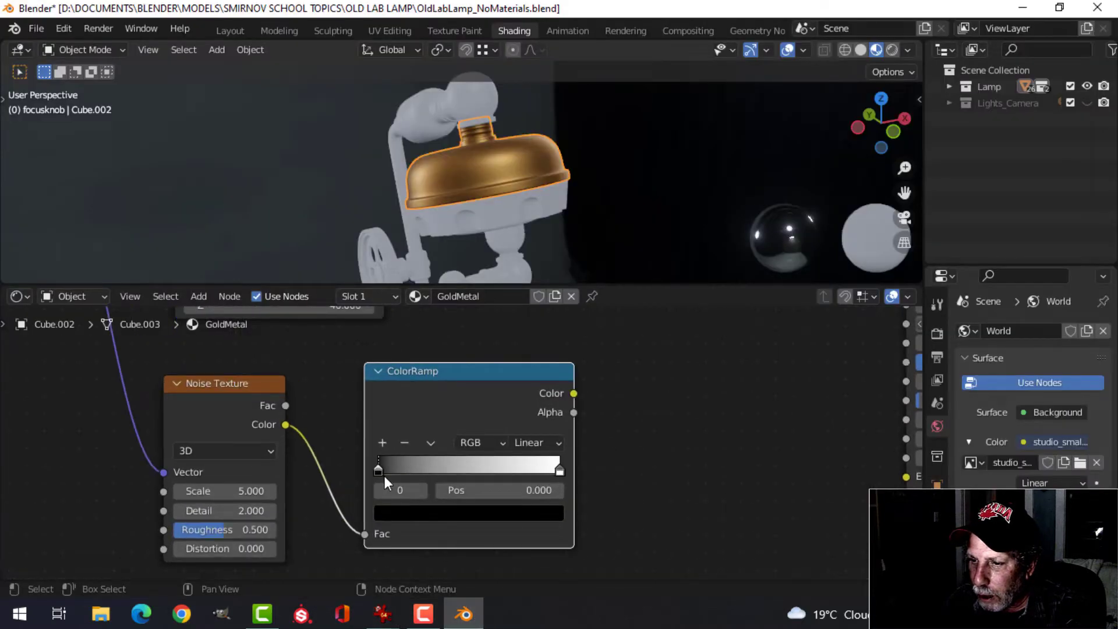
pyautogui.moveTo(387, 470); pyautogui.dragTo(413, 472)
pyautogui.click(419, 514)
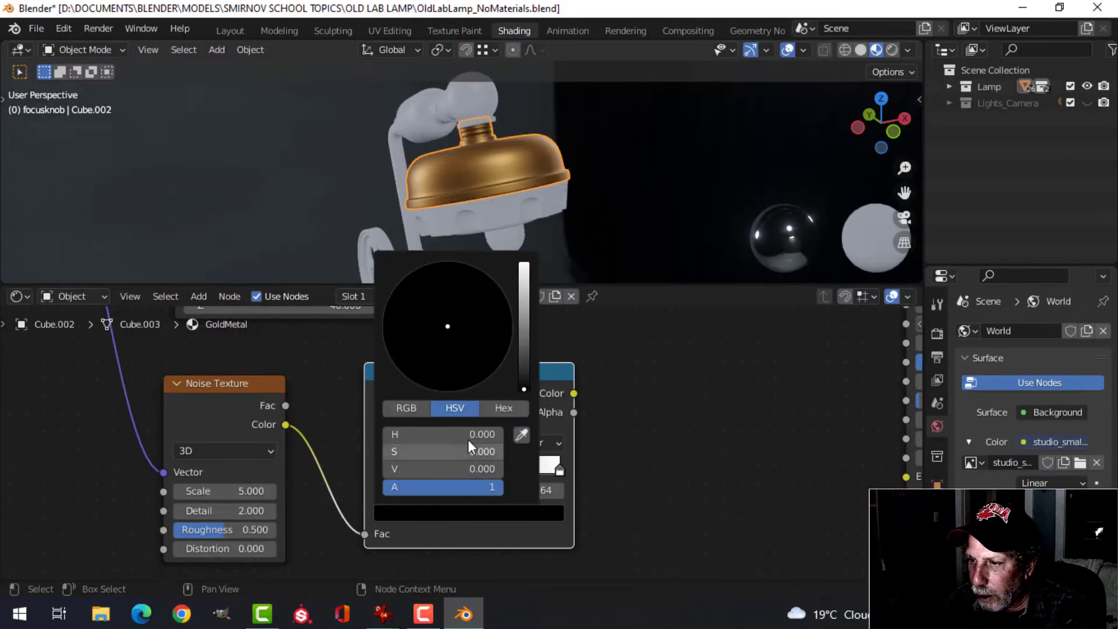
pyautogui.moveTo(522, 350); pyautogui.dragTo(524, 303)
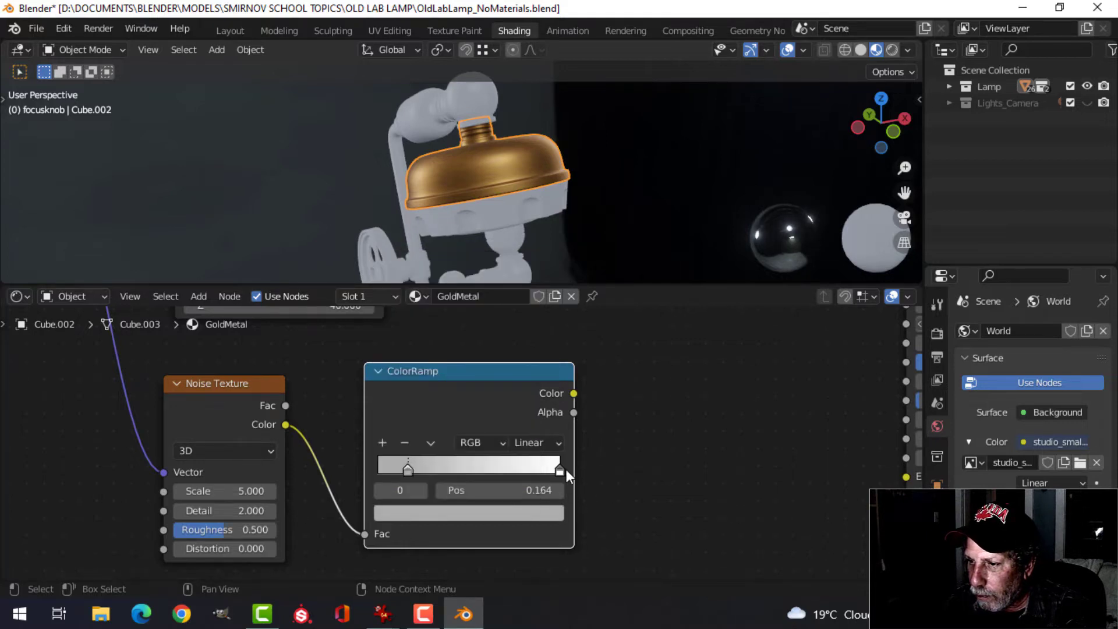
# - Move the lower ColorRamp's white stop to 0.618 and darken it to a medium grey
pyautogui.moveTo(560, 467); pyautogui.dragTo(489, 472)
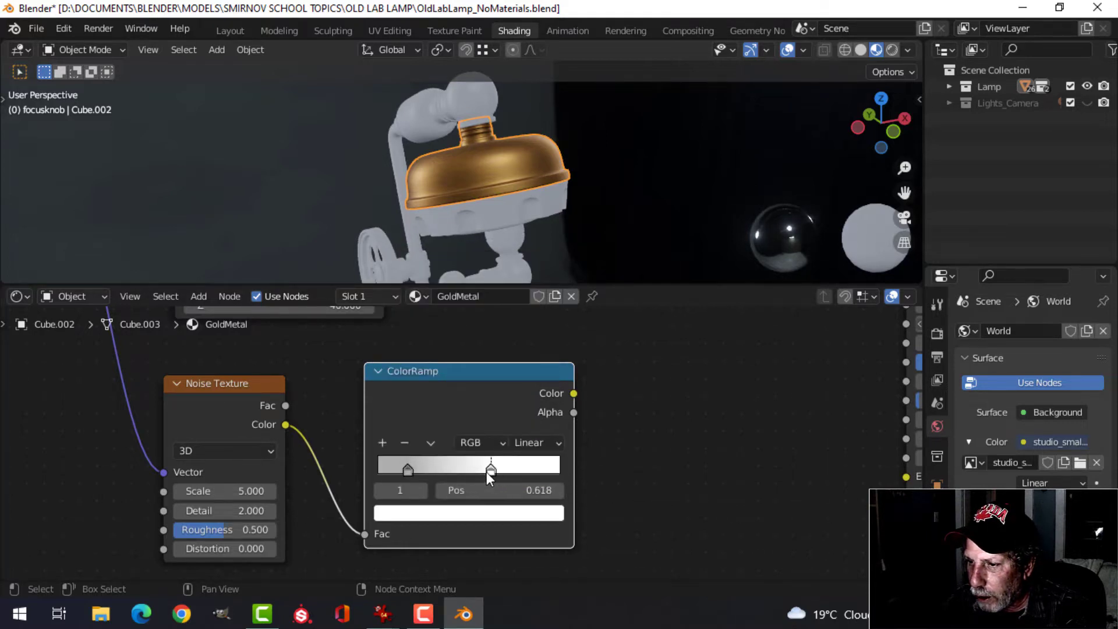
pyautogui.click(481, 515)
pyautogui.click(525, 319)
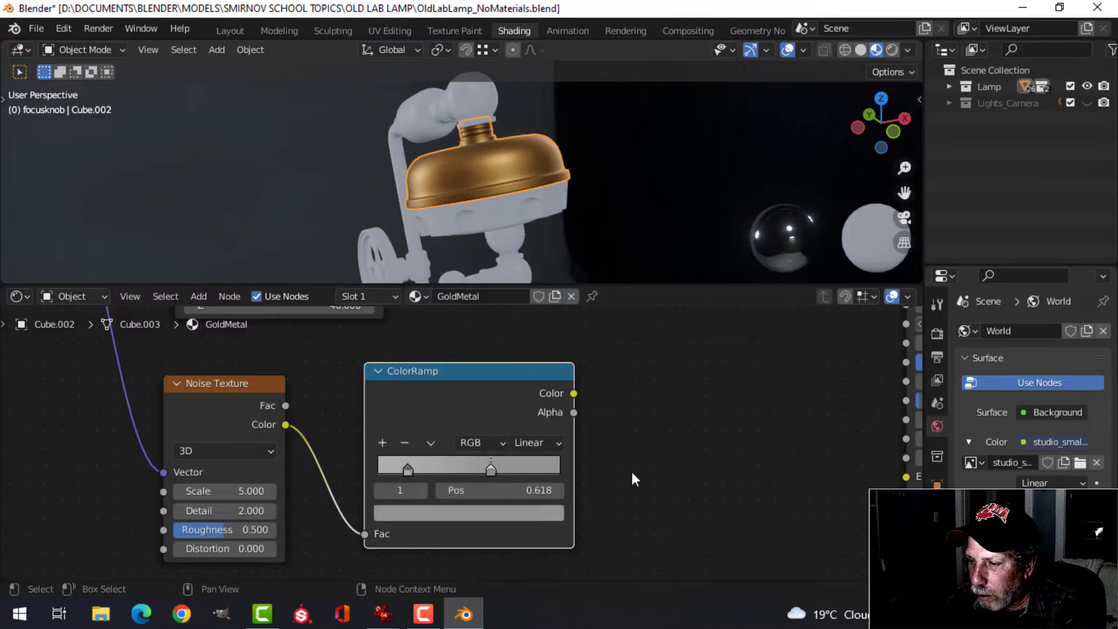
# - Add a Bump node before the Principled BSDF and connect the lower ColorRamp's Color output to its Height input
pyautogui.scroll(-2, 582, 480)
pyautogui.moveTo(634, 473); pyautogui.dragTo(459, 439, button='middle')
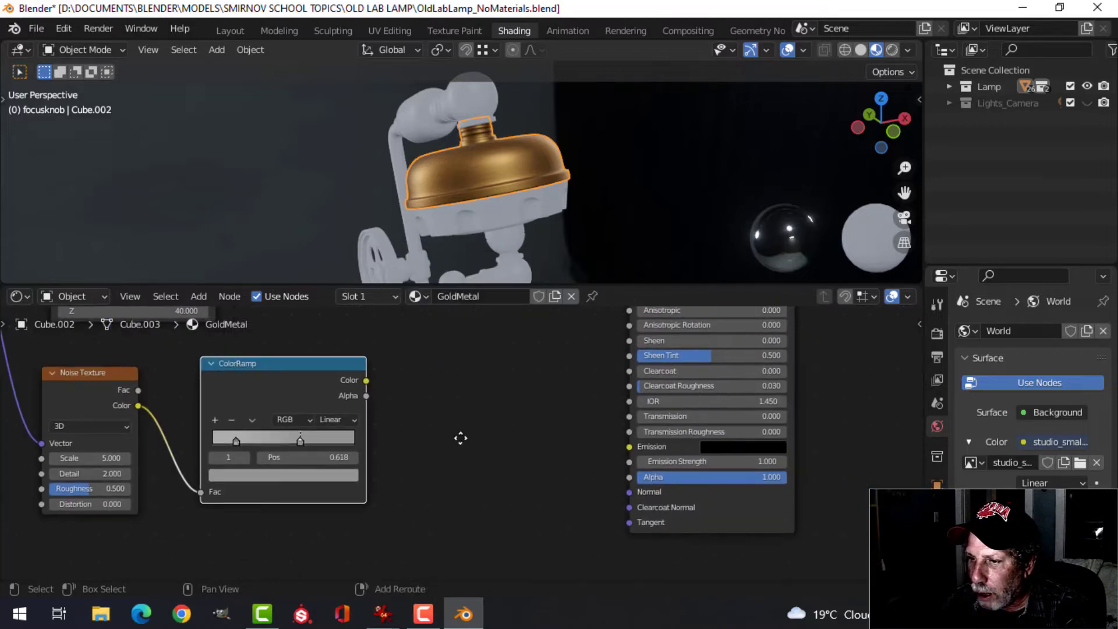
pyautogui.hotkey('shift', 'a')
pyautogui.moveTo(467, 436)
pyautogui.moveTo(435, 420)
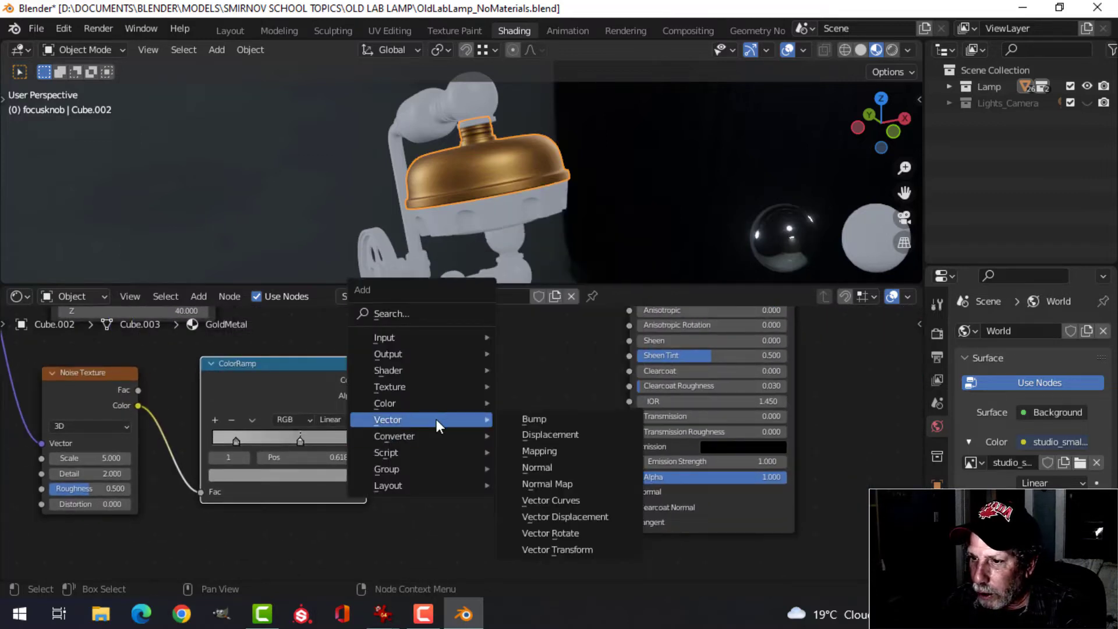
pyautogui.click(537, 419)
pyautogui.click(443, 377)
pyautogui.moveTo(371, 381); pyautogui.dragTo(448, 468)
# - Set the Bump node's Strength to 0.1
pyautogui.scroll(2, 536, 454)
pyautogui.doubleClick(544, 438)
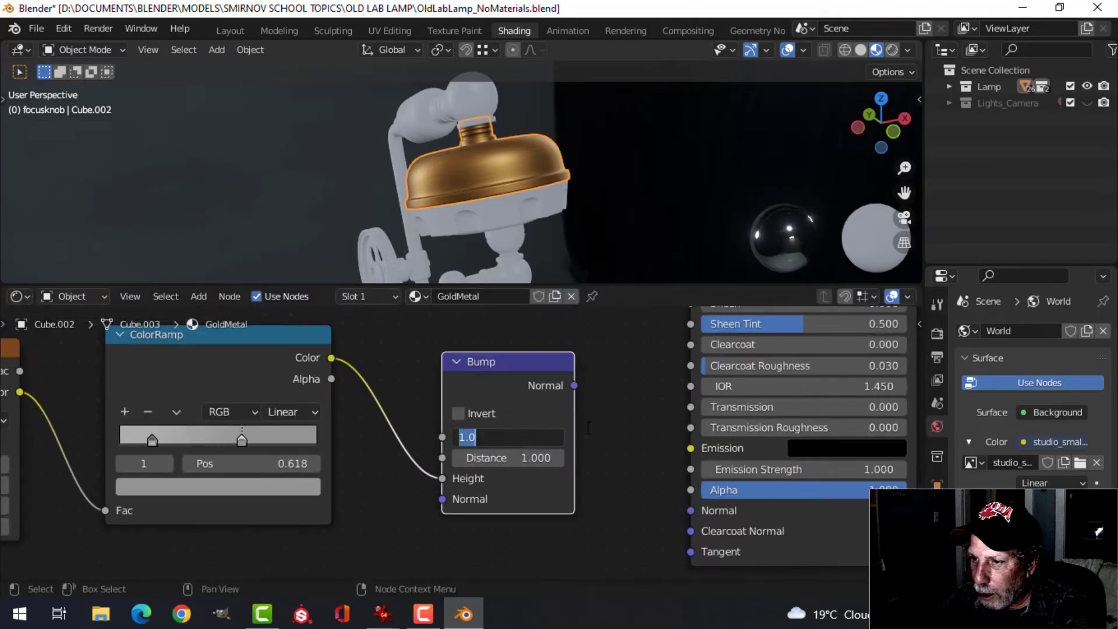
pyautogui.write('0.1')
pyautogui.press('Return')
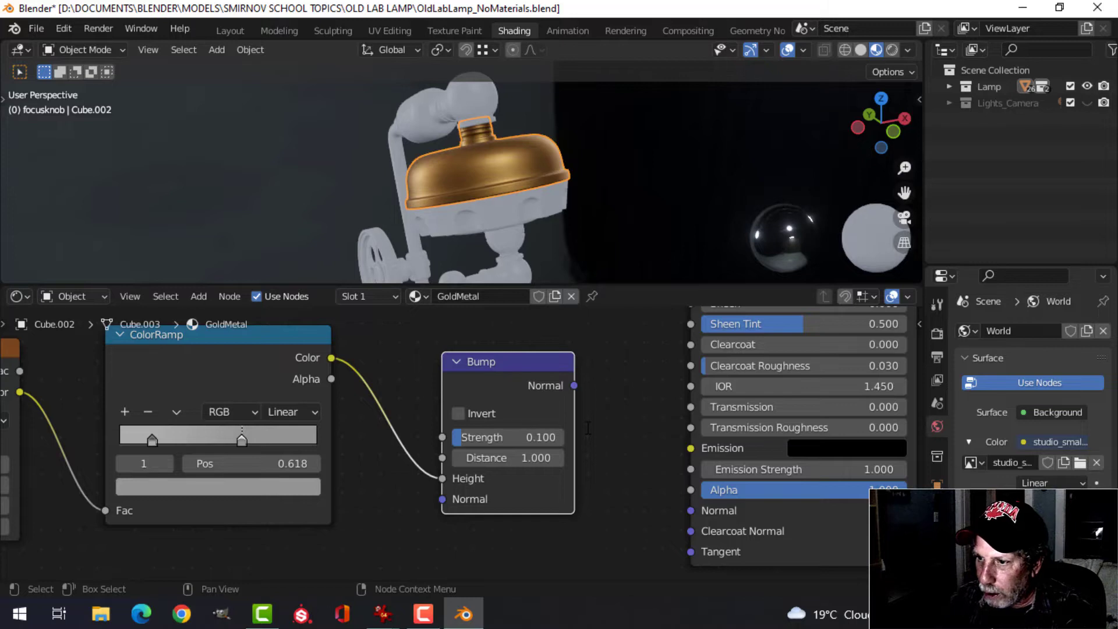
# - Connect the Bump node's Normal output to the Principled BSDF's Normal input
pyautogui.scroll(1, 588, 431)
pyautogui.scroll(1, 588, 430)
pyautogui.moveTo(604, 418); pyautogui.dragTo(543, 415, button='middle')
pyautogui.moveTo(523, 376); pyautogui.dragTo(659, 521)
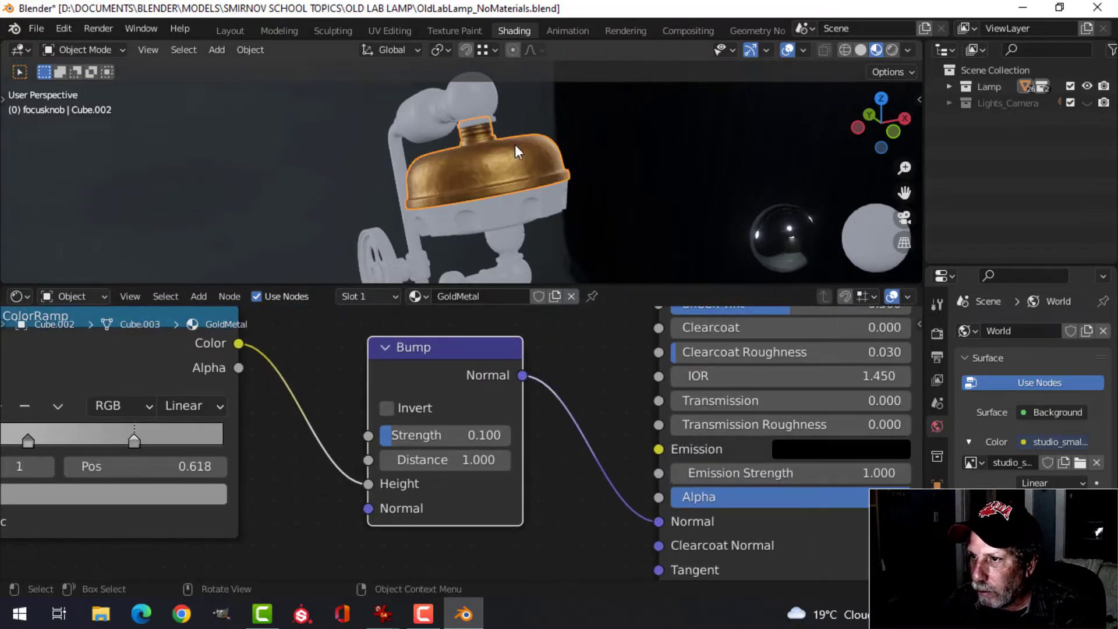
# - Reduce the Bump node's Strength to 0.01
pyautogui.scroll(4, 494, 193)
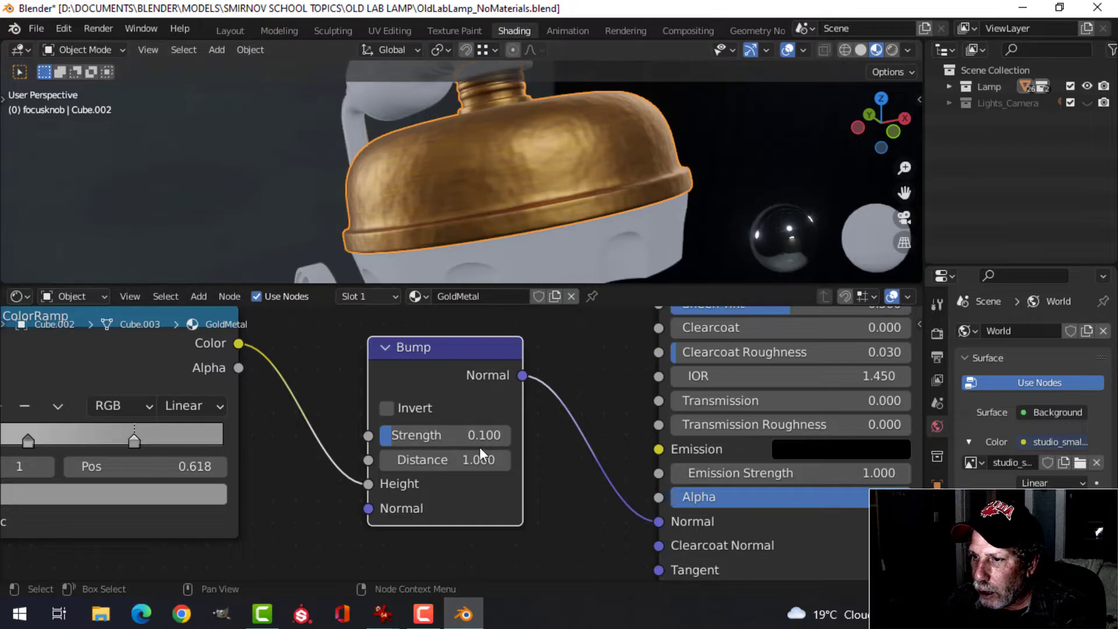
pyautogui.doubleClick(463, 439)
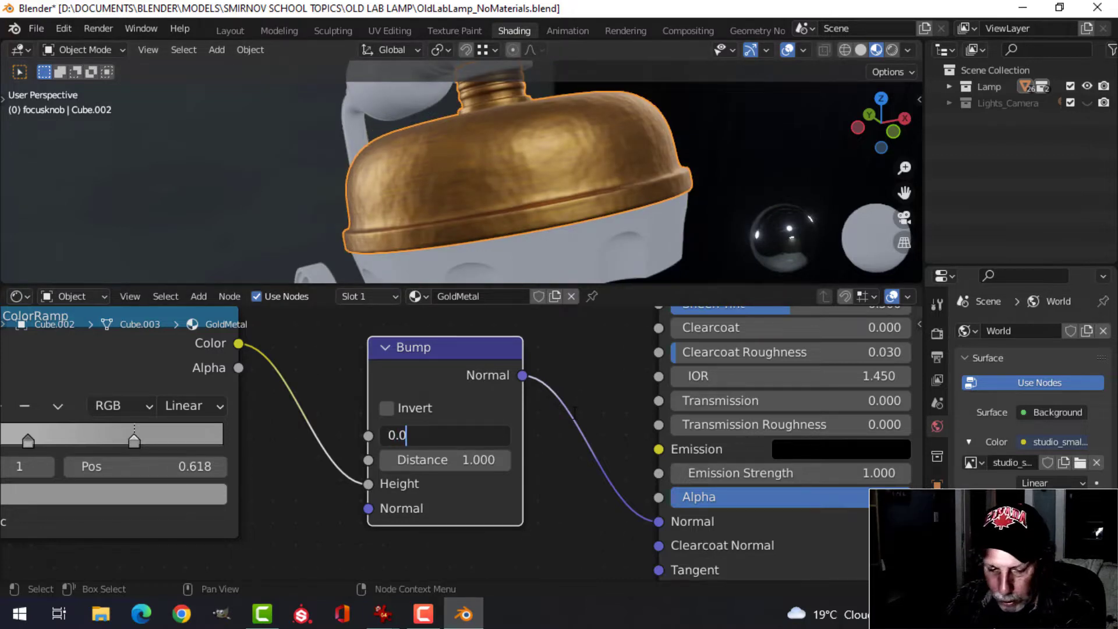
pyautogui.write('1')
pyautogui.press('Return')
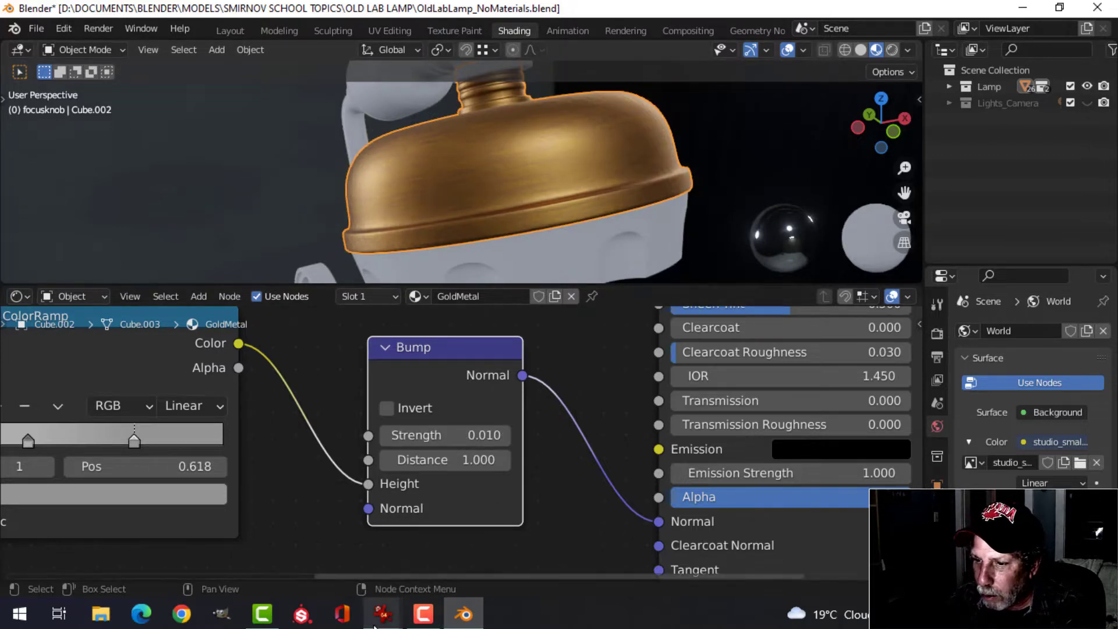
# - Check the Bump settings in the LabLampGoldMetal reference and set the Bump node's Strength to 0.05
pyautogui.moveTo(382, 613)
pyautogui.click(443, 560)
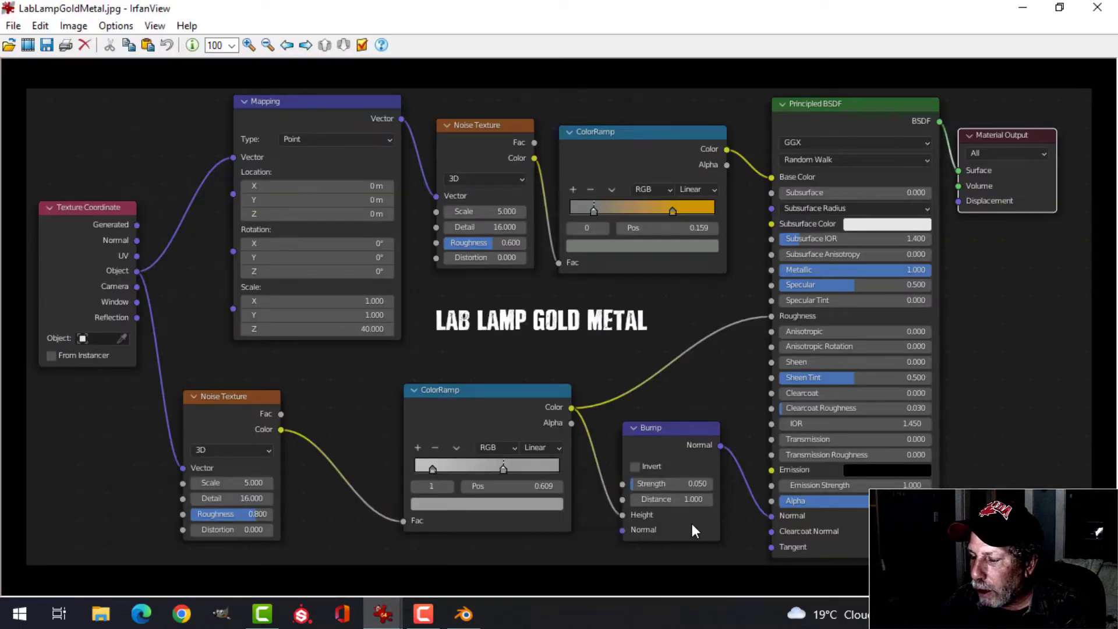
pyautogui.click(472, 597)
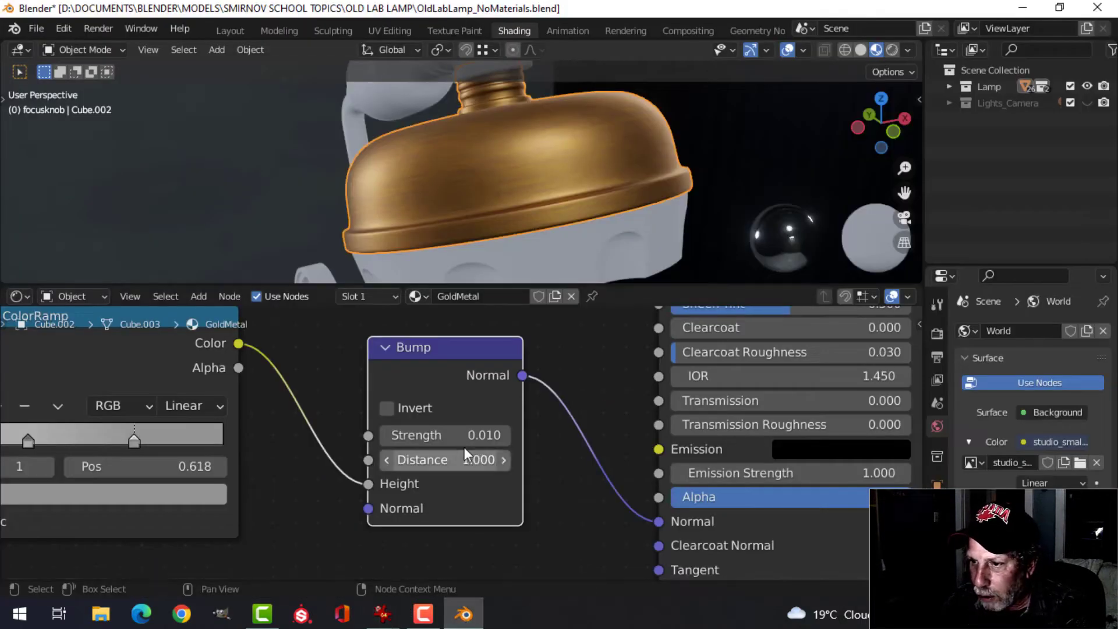
pyautogui.click(485, 435)
pyautogui.write('0.0')
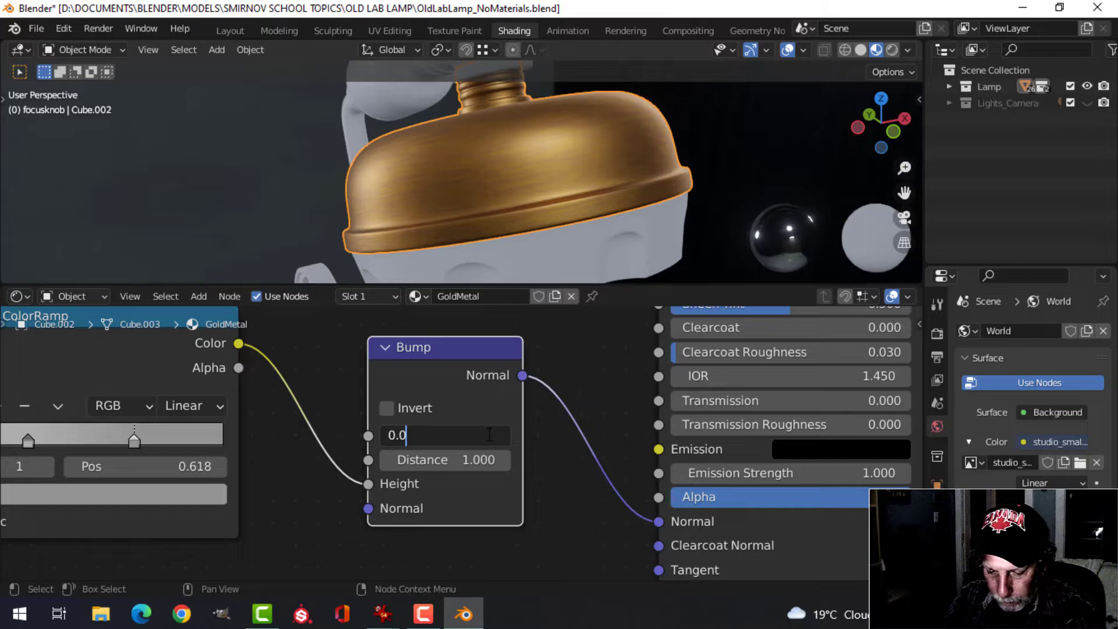
pyautogui.write('5')
pyautogui.press('Return')
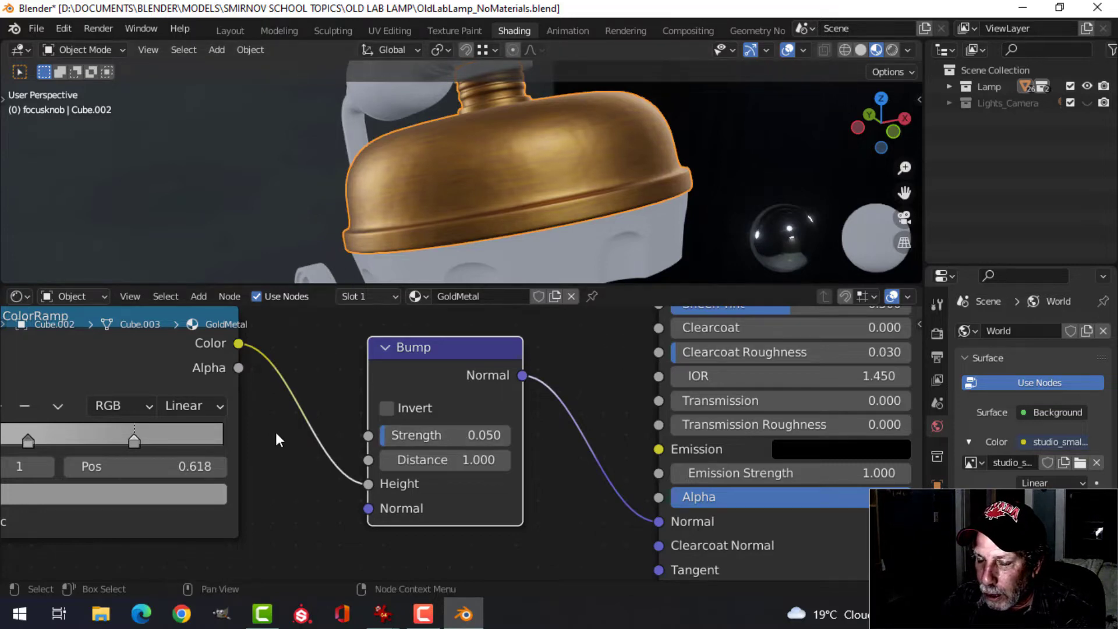
# - Check the lower Noise Texture in the LabLampGoldMetal reference image and set that node's Detail to 16 and Roughness to 0.8
pyautogui.scroll(-2, 275, 432)
pyautogui.moveTo(269, 460); pyautogui.dragTo(581, 401, button='middle')
pyautogui.moveTo(340, 422); pyautogui.dragTo(450, 435, button='middle')
pyautogui.scroll(2, 388, 455)
pyautogui.moveTo(383, 613)
pyautogui.click(400, 556)
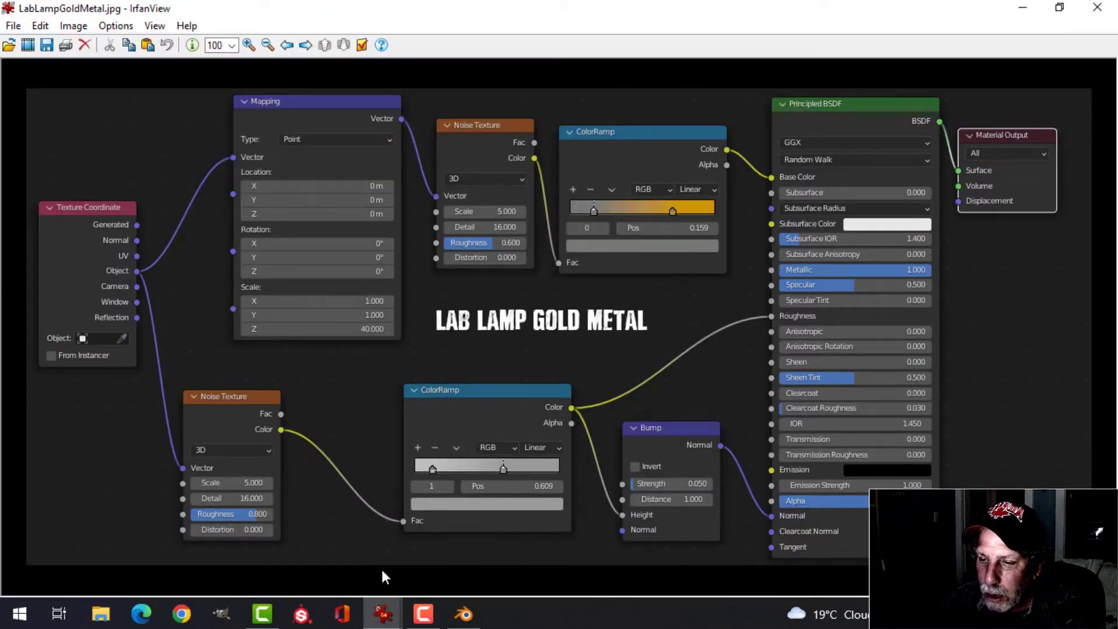
pyautogui.click(464, 614)
pyautogui.doubleClick(385, 444)
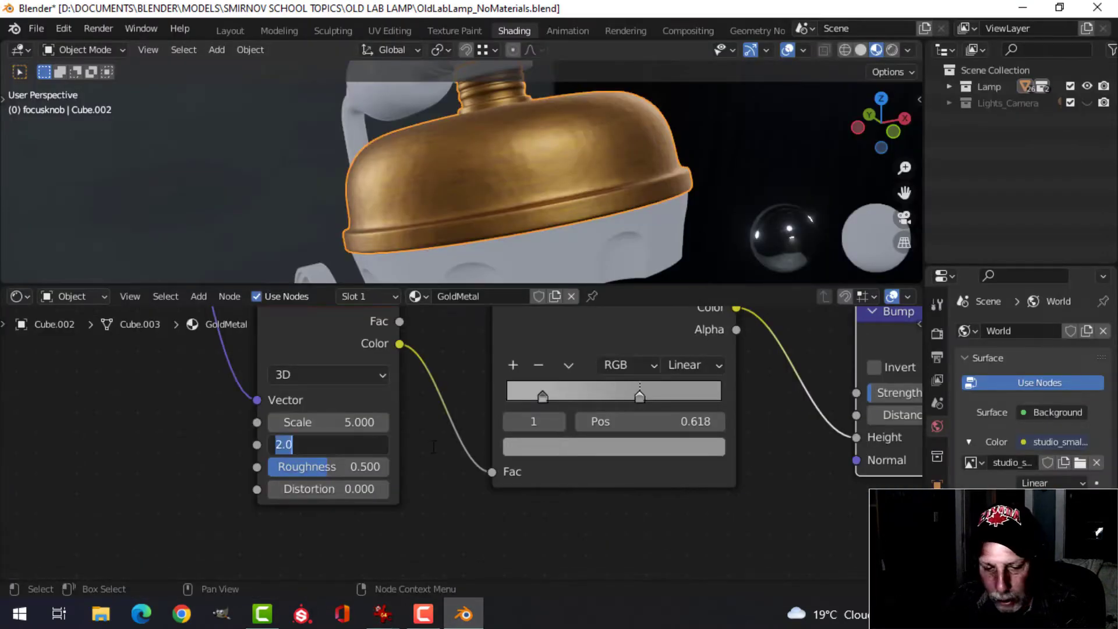
pyautogui.write('16')
pyautogui.press('Tab')
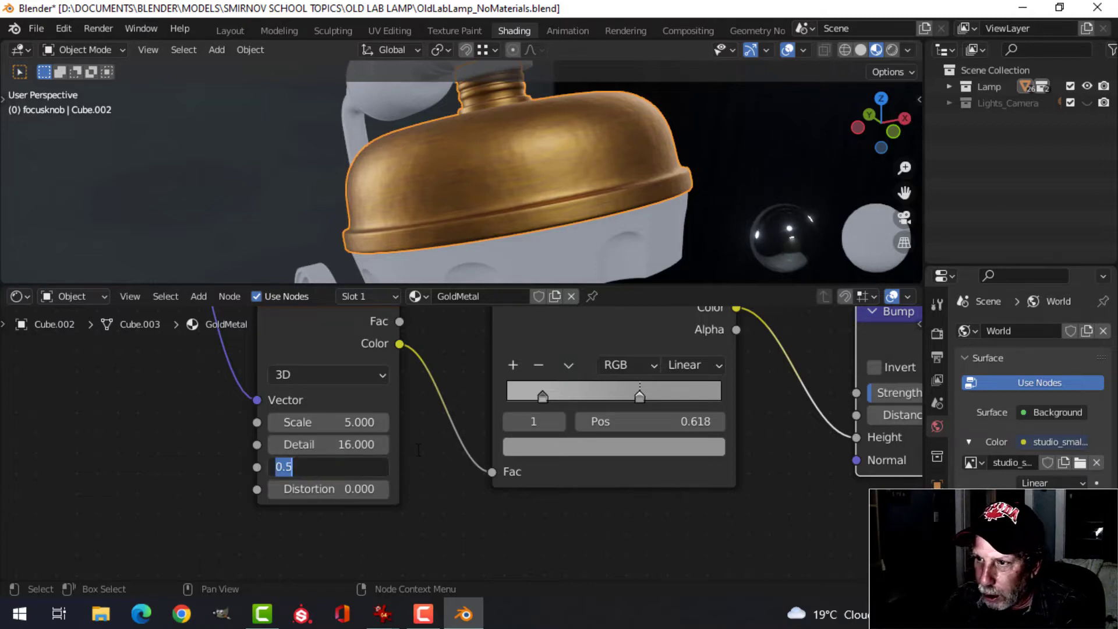
pyautogui.write('0.')
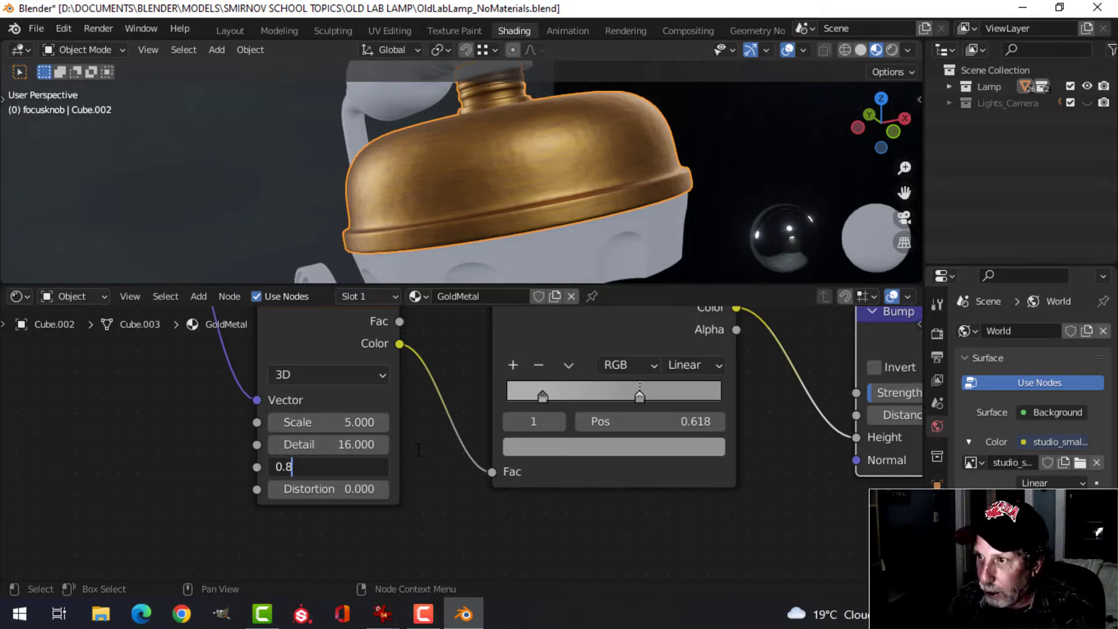
pyautogui.press('Return')
pyautogui.scroll(2, 572, 184)
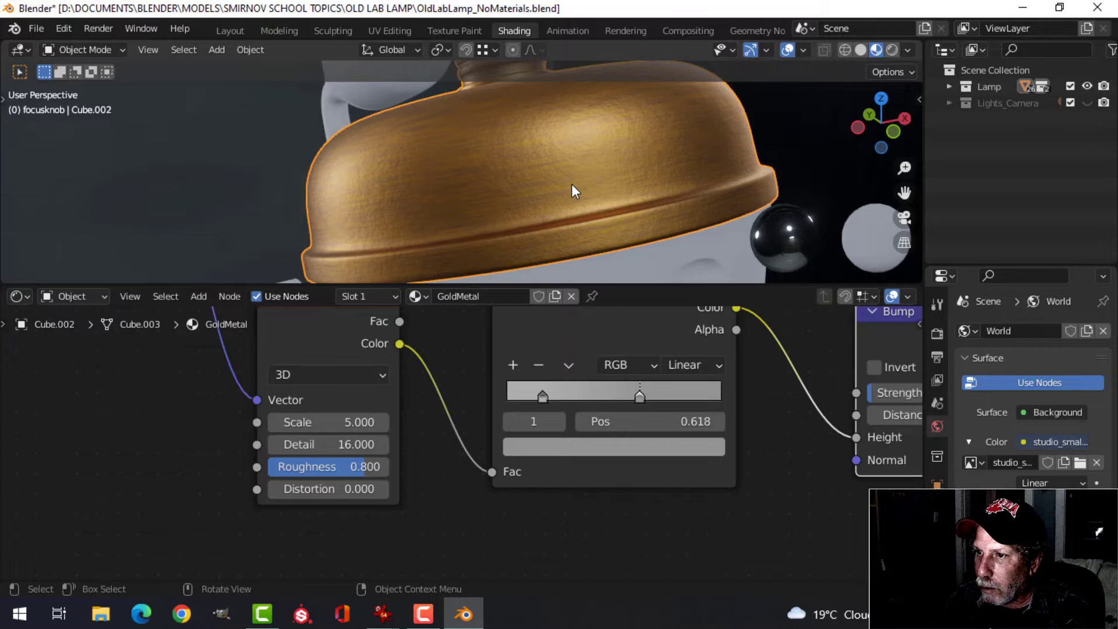
pyautogui.scroll(-5, 577, 186)
# - Connect the lower ColorRamp's Color output to the Principled BSDF's Roughness input
pyautogui.scroll(-1, 778, 480)
pyautogui.moveTo(780, 482); pyautogui.dragTo(576, 550, button='middle')
pyautogui.scroll(-2, 595, 445)
pyautogui.moveTo(655, 417); pyautogui.dragTo(508, 457, button='middle')
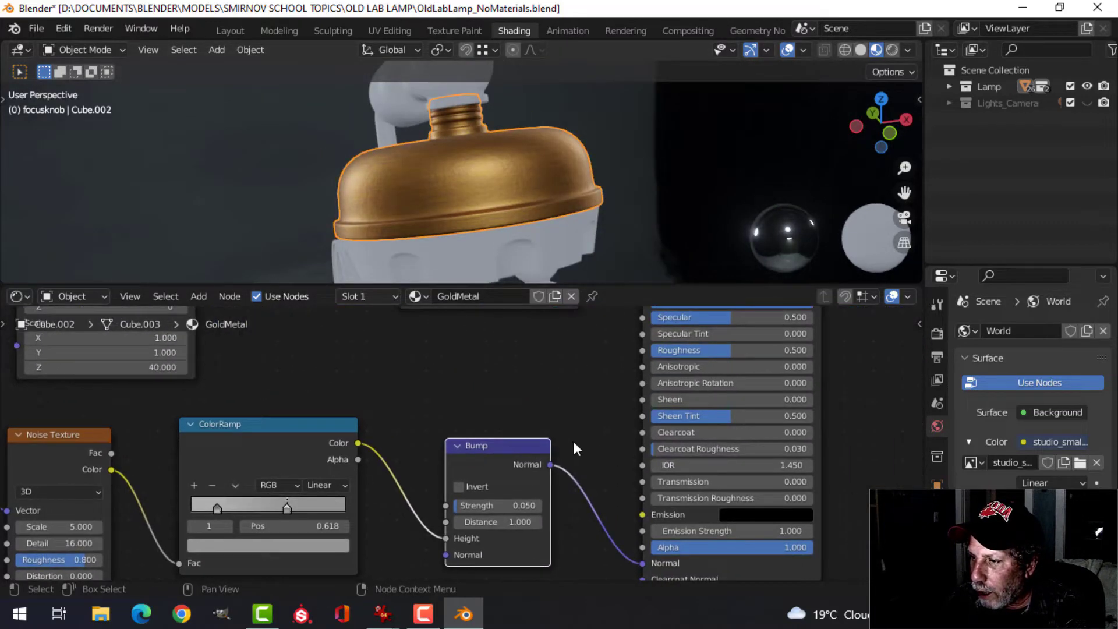
pyautogui.scroll(1, 575, 449)
pyautogui.moveTo(355, 472); pyautogui.dragTo(661, 373)
pyautogui.scroll(1, 504, 211)
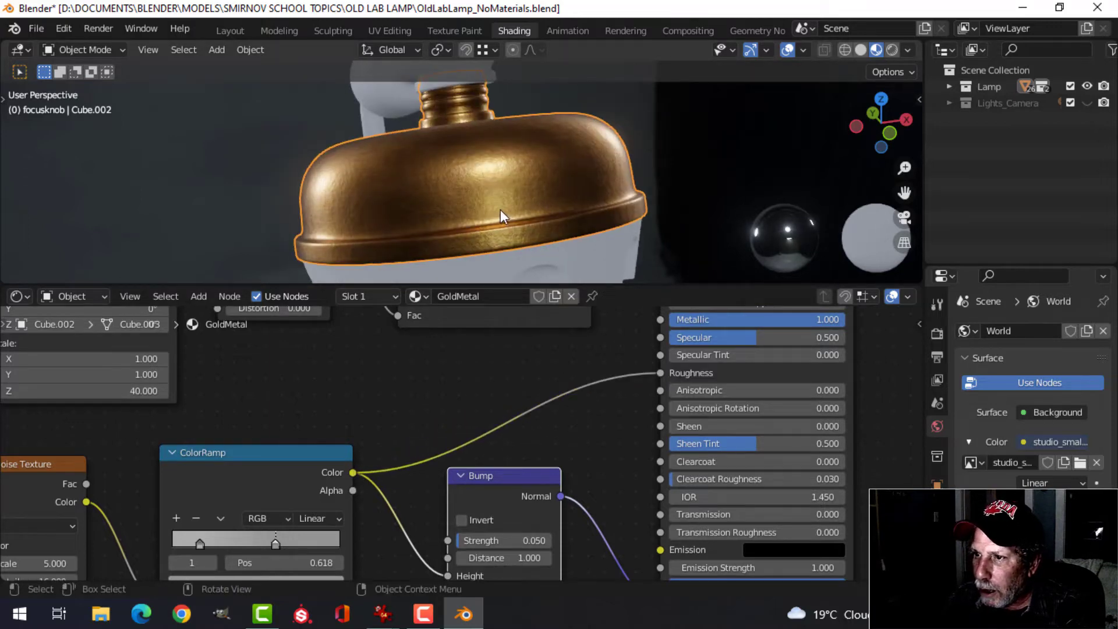
# - Switch to the Layout workspace with Material Preview shading, then expand the Lights_Camera collection and make it visible in the viewport
pyautogui.click(231, 30)
pyautogui.click(875, 50)
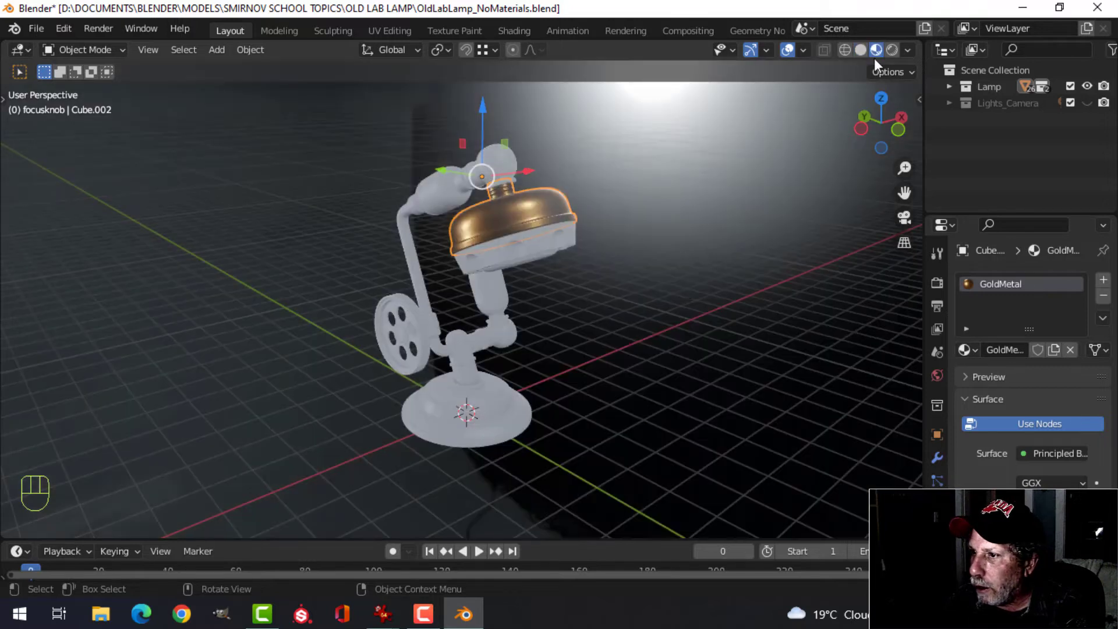
pyautogui.click(949, 102)
pyautogui.click(1088, 102)
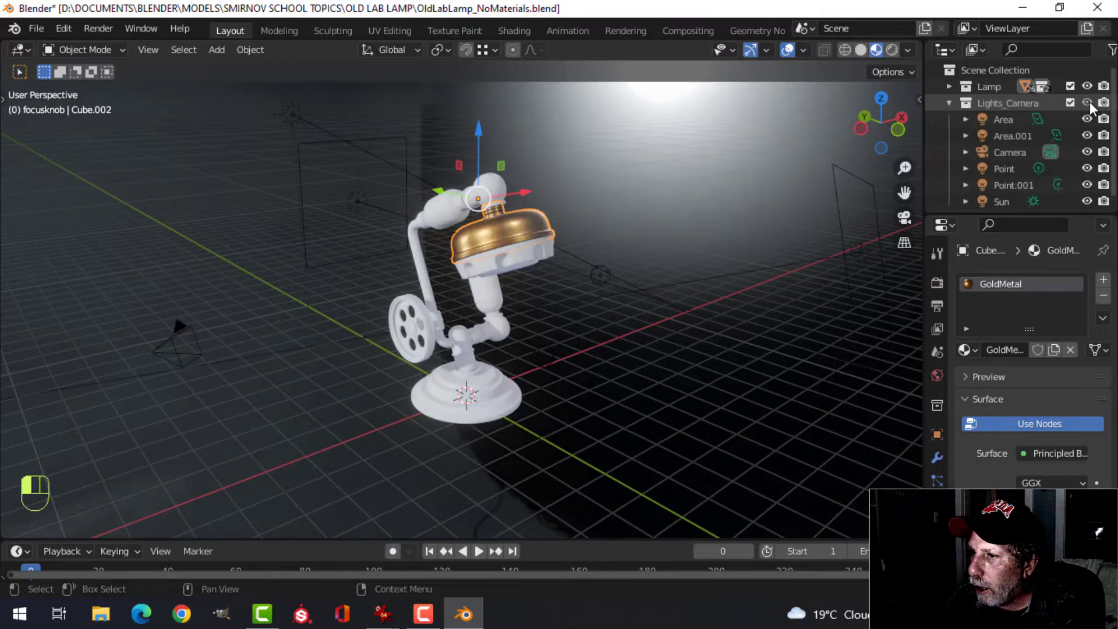
# - Examine the lighting setup around the lamp by selecting its lights, including Area.001, Sun and Point.001
pyautogui.moveTo(671, 320); pyautogui.dragTo(610, 316, button='middle')
pyautogui.click(610, 307)
pyautogui.moveTo(505, 357); pyautogui.dragTo(541, 375, button='middle')
pyautogui.click(498, 198)
pyautogui.moveTo(499, 198); pyautogui.dragTo(522, 333, button='middle')
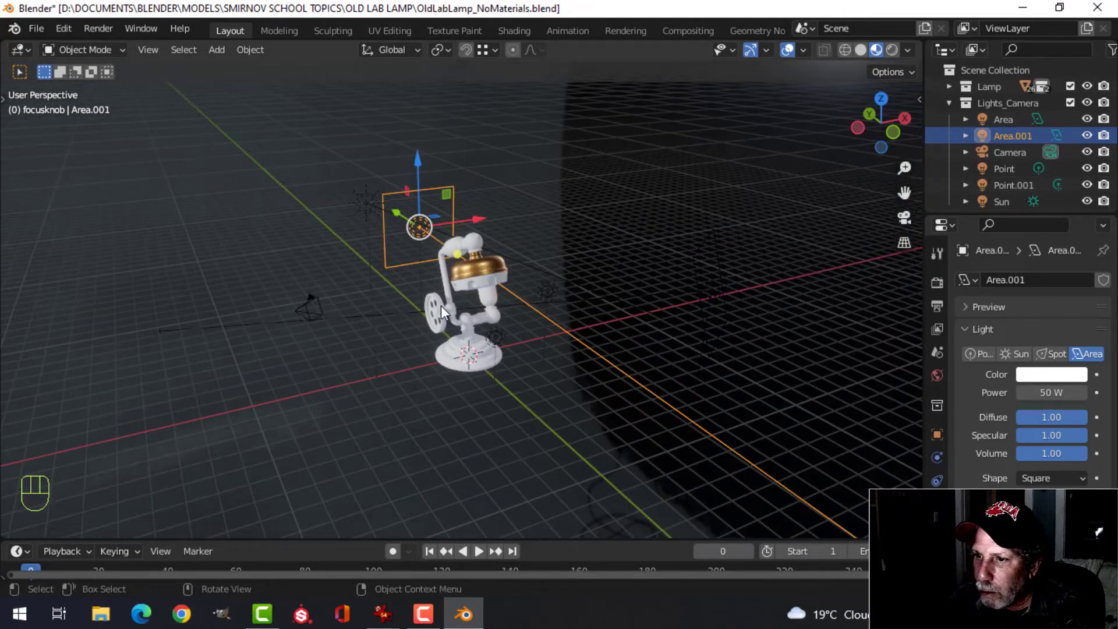
pyautogui.scroll(2, 372, 313)
pyautogui.moveTo(349, 316); pyautogui.dragTo(375, 292, button='middle')
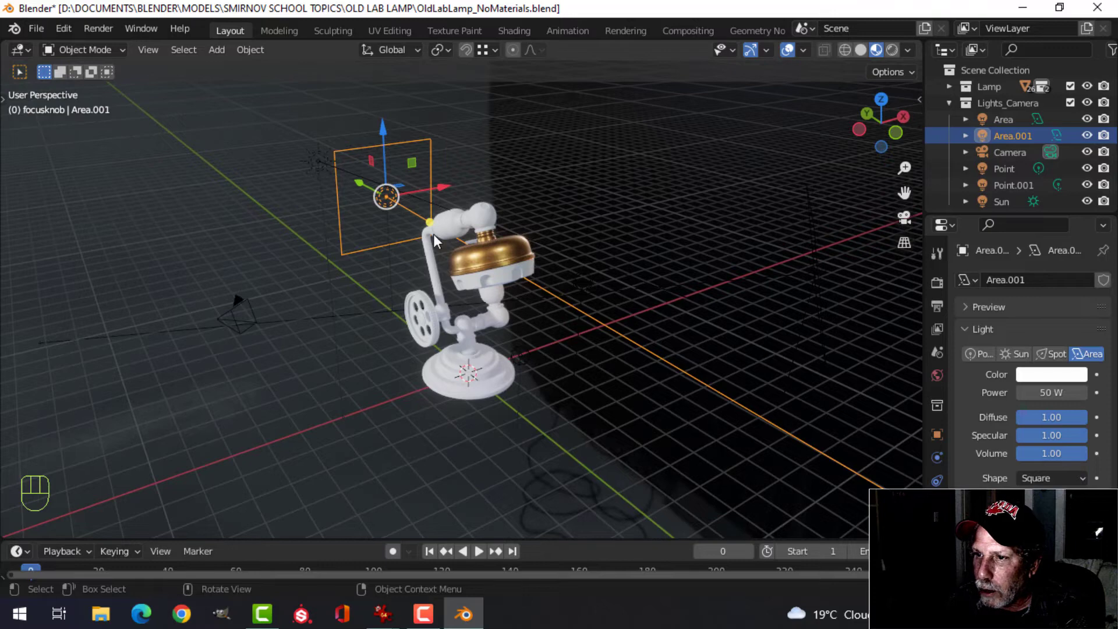
pyautogui.click(319, 159)
pyautogui.moveTo(739, 248); pyautogui.dragTo(623, 242, button='middle')
pyautogui.moveTo(715, 288); pyautogui.dragTo(644, 312, button='middle')
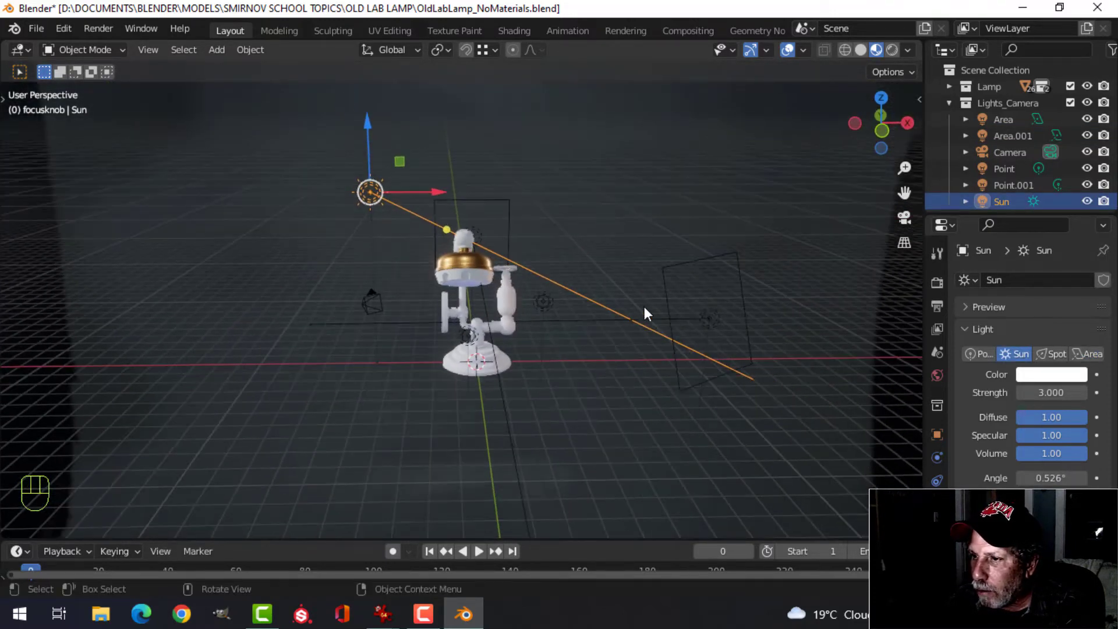
pyautogui.click(550, 304)
pyautogui.moveTo(625, 373); pyautogui.dragTo(821, 366, button='middle')
# - Examine the environment image used for the World background and its effect around the lamp
pyautogui.click(939, 377)
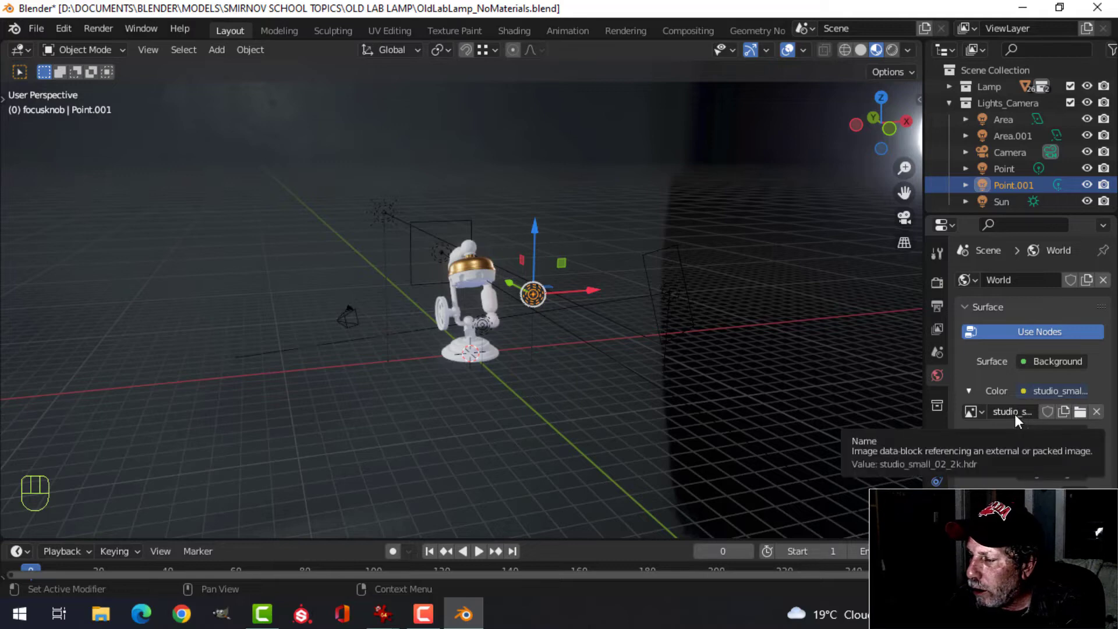
pyautogui.scroll(-2, 634, 308)
pyautogui.moveTo(633, 308); pyautogui.dragTo(492, 320, button='middle')
pyautogui.scroll(5, 492, 320)
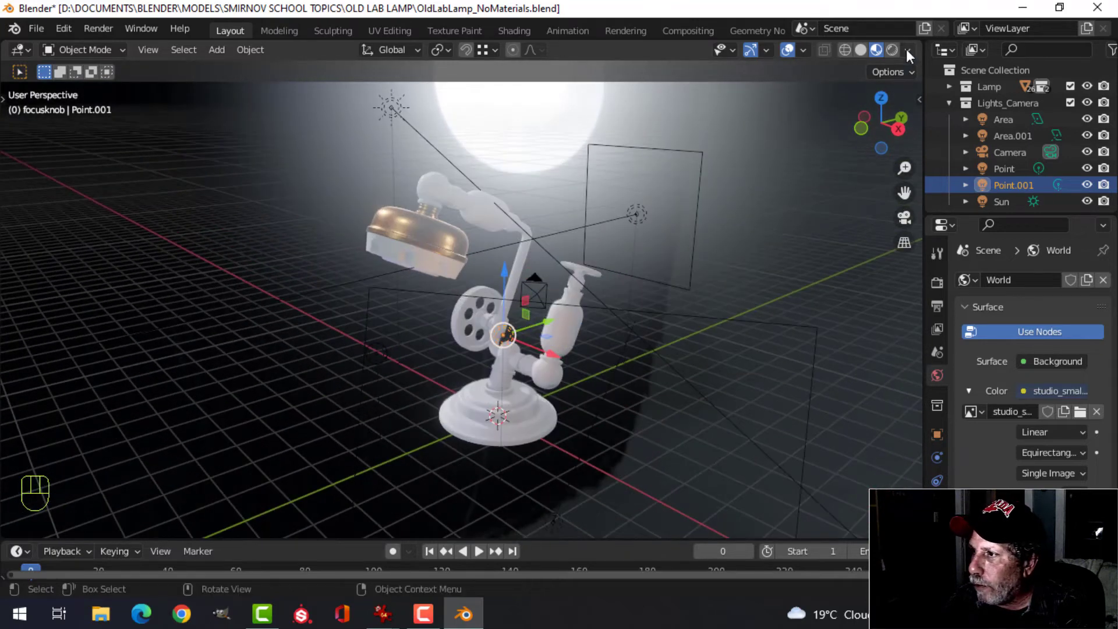
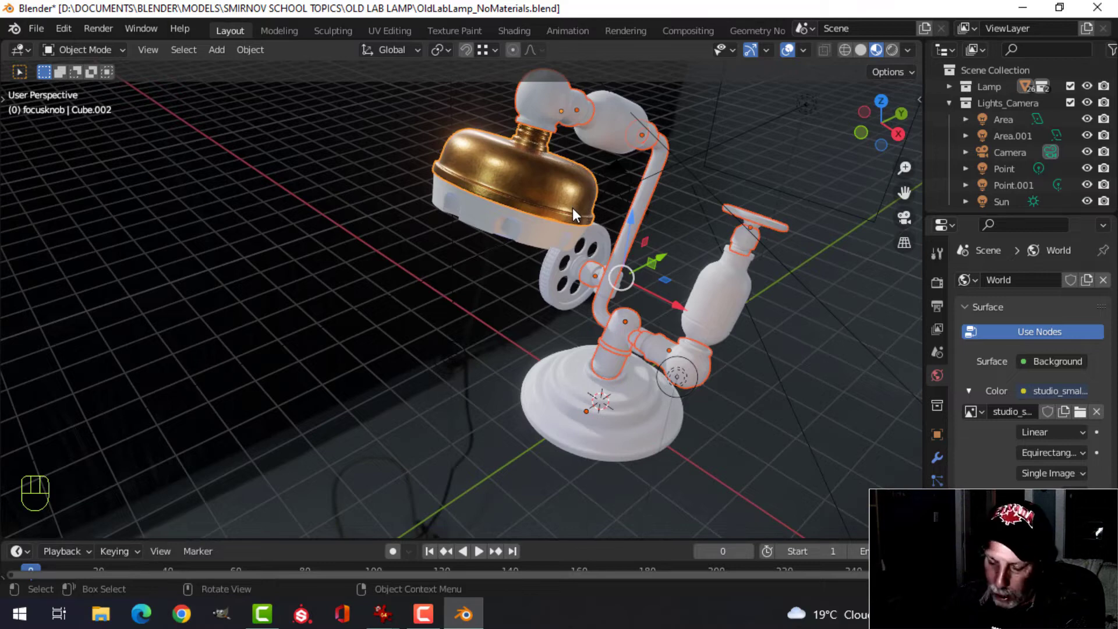
# - Link the lamp head's GoldMetal material to the selected pipe, elbow and joint parts, and clear the selection
pyautogui.hotkey('ctrl', 'l')
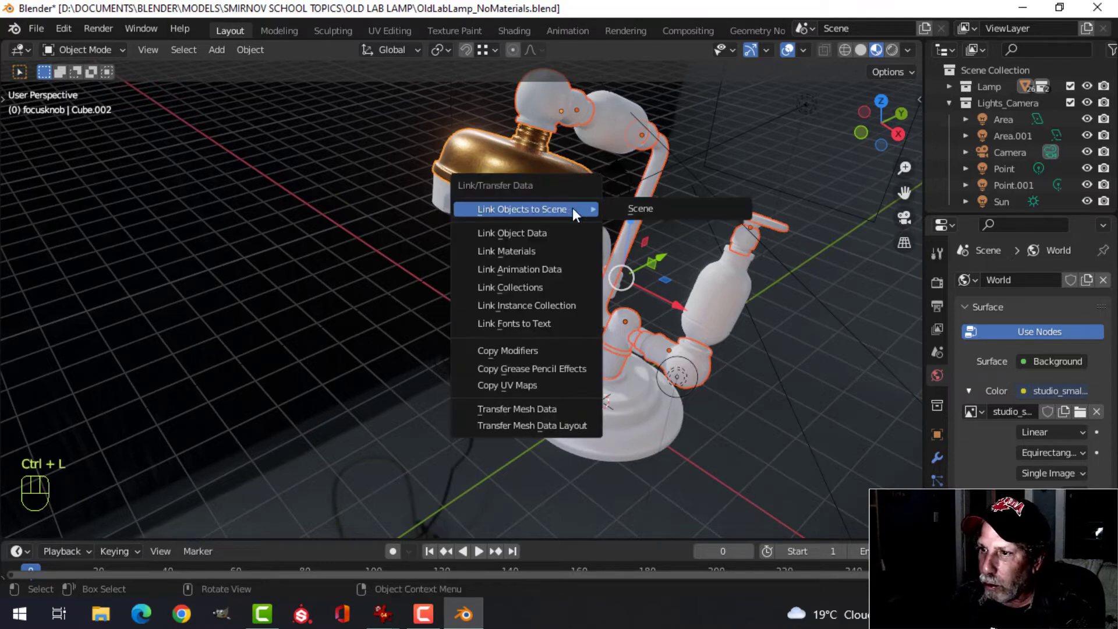
pyautogui.click(571, 251)
pyautogui.hotkey('alt', 'a')
# - Link the gold pipe's material to the large wheel's spoked disc, the pipe's connector block and the joint piece above the base
pyautogui.scroll(2, 635, 311)
pyautogui.moveTo(635, 311); pyautogui.dragTo(648, 310, button='middle')
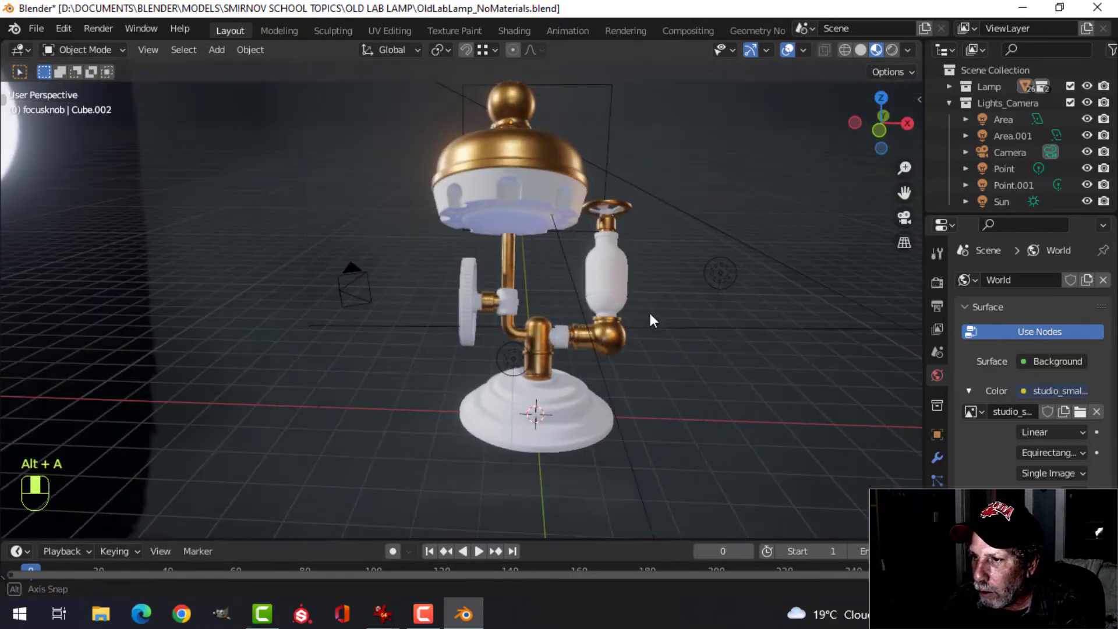
pyautogui.scroll(3, 649, 310)
pyautogui.moveTo(539, 347); pyautogui.dragTo(632, 300, button='middle')
pyautogui.keyDown('shift'); pyautogui.moveTo(632, 300); pyautogui.dragTo(693, 230, button='middle'); pyautogui.keyUp('shift')
pyautogui.moveTo(640, 335); pyautogui.dragTo(620, 381, button='middle')
pyautogui.scroll(2, 518, 308)
pyautogui.click(468, 203)
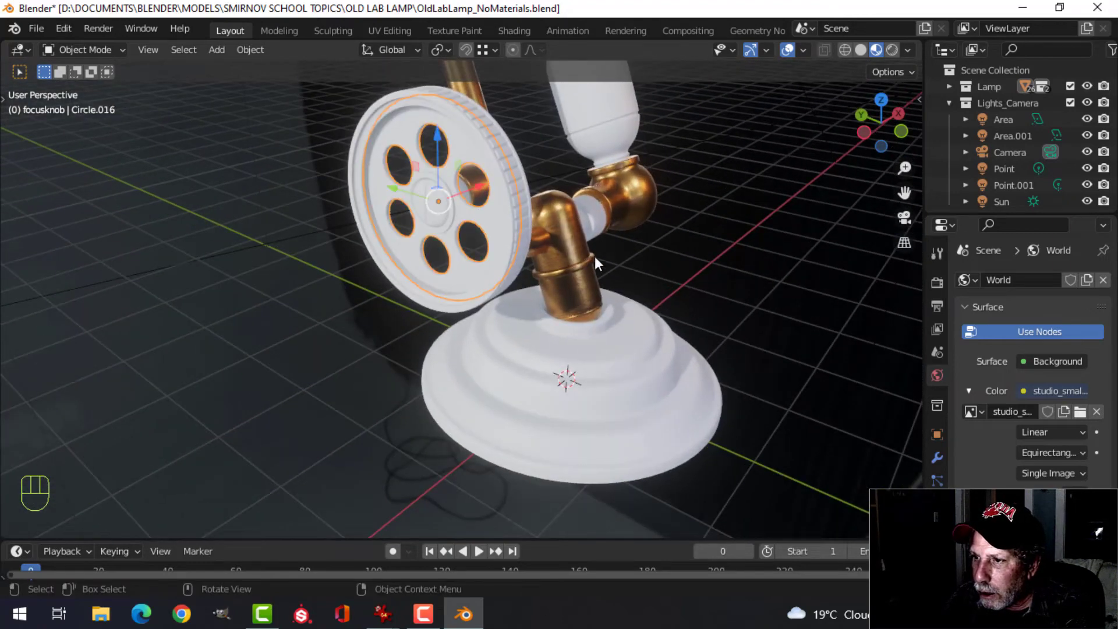
pyautogui.moveTo(595, 257); pyautogui.dragTo(717, 295, button='middle')
pyautogui.keyDown('shift'); pyautogui.click(731, 246); pyautogui.keyUp('shift')
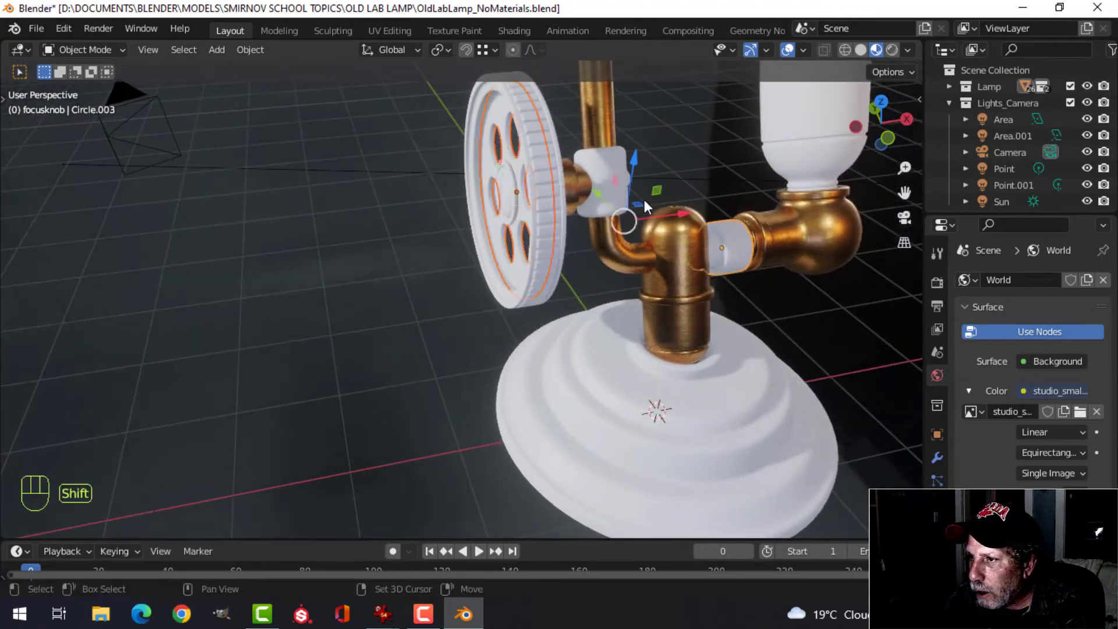
pyautogui.keyDown('shift'); pyautogui.click(616, 168); pyautogui.keyUp('shift')
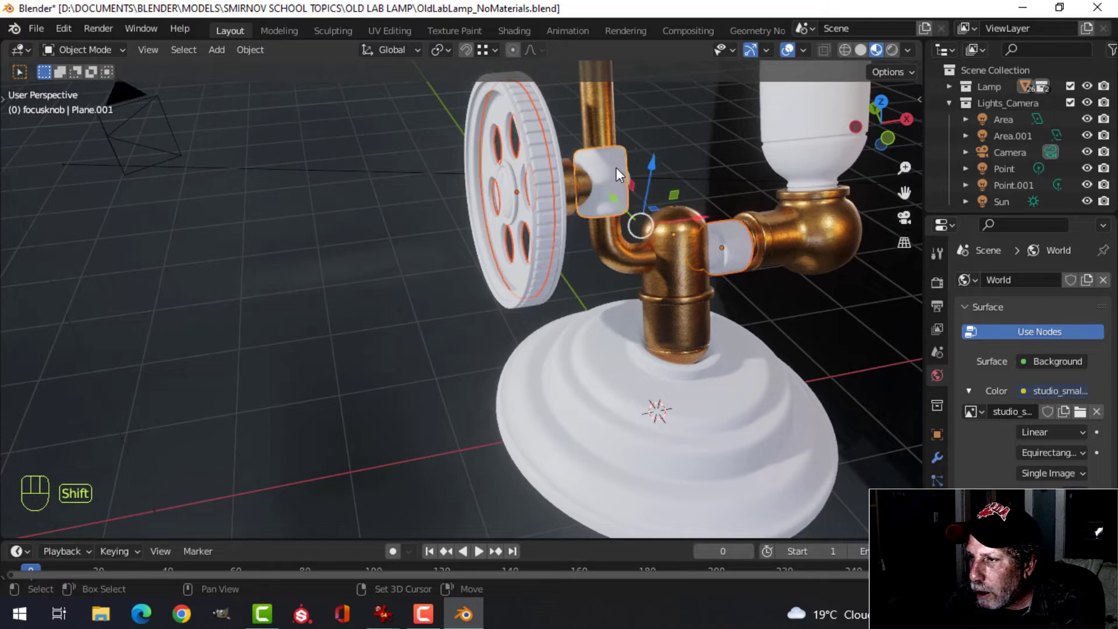
pyautogui.keyDown('shift'); pyautogui.click(604, 122); pyautogui.keyUp('shift')
pyautogui.hotkey('ctrl', 'l')
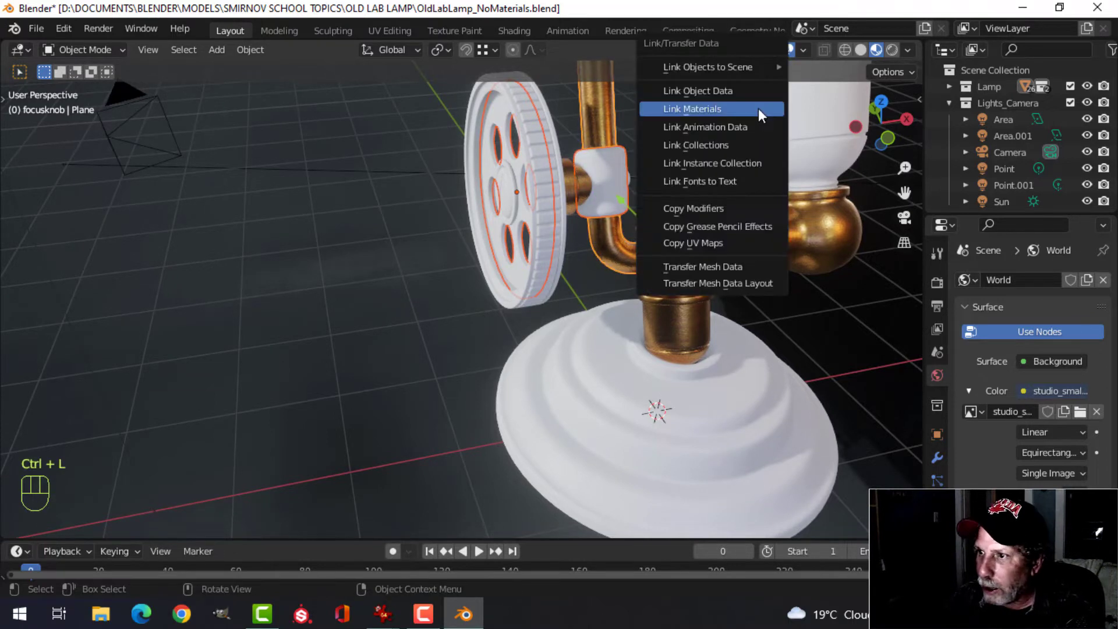
pyautogui.click(759, 109)
pyautogui.hotkey('alt', 'a')
# - Link the connector block's gold material to the large wheel's side rims and hub, and clear the selection
pyautogui.moveTo(659, 268); pyautogui.dragTo(525, 263, button='middle')
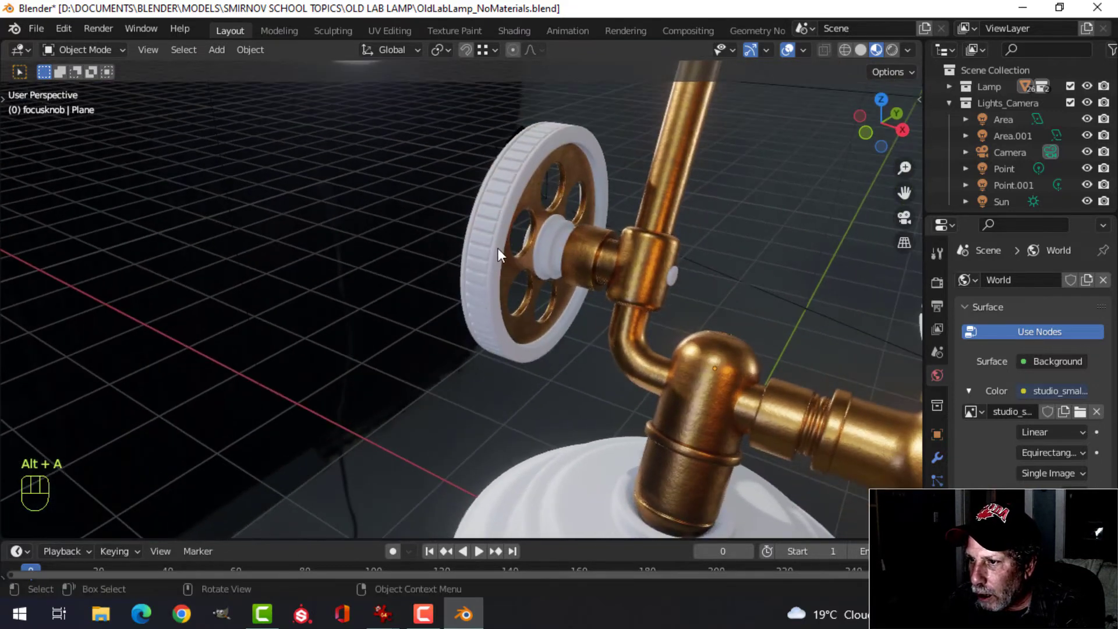
pyautogui.click(563, 250)
pyautogui.keyDown('shift'); pyautogui.click(630, 256); pyautogui.keyUp('shift')
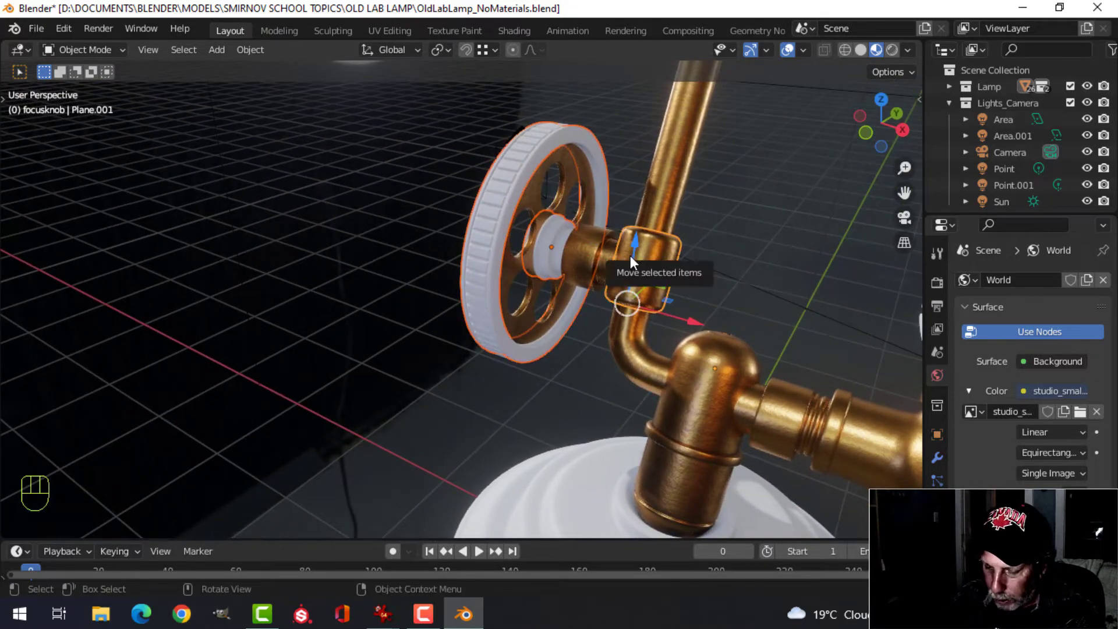
pyautogui.hotkey('ctrl', 'l')
pyautogui.click(630, 256)
pyautogui.hotkey('alt', 'a')
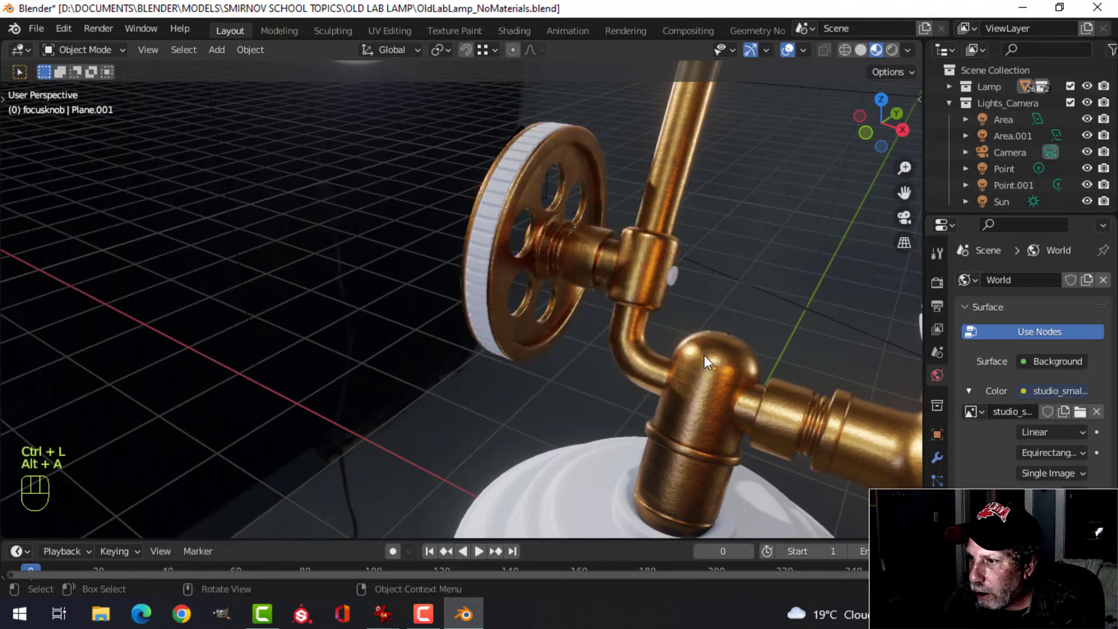
# - Link the small handwheel ring's gold material to its spokes and clear the selection
pyautogui.moveTo(704, 354); pyautogui.dragTo(489, 365, button='middle')
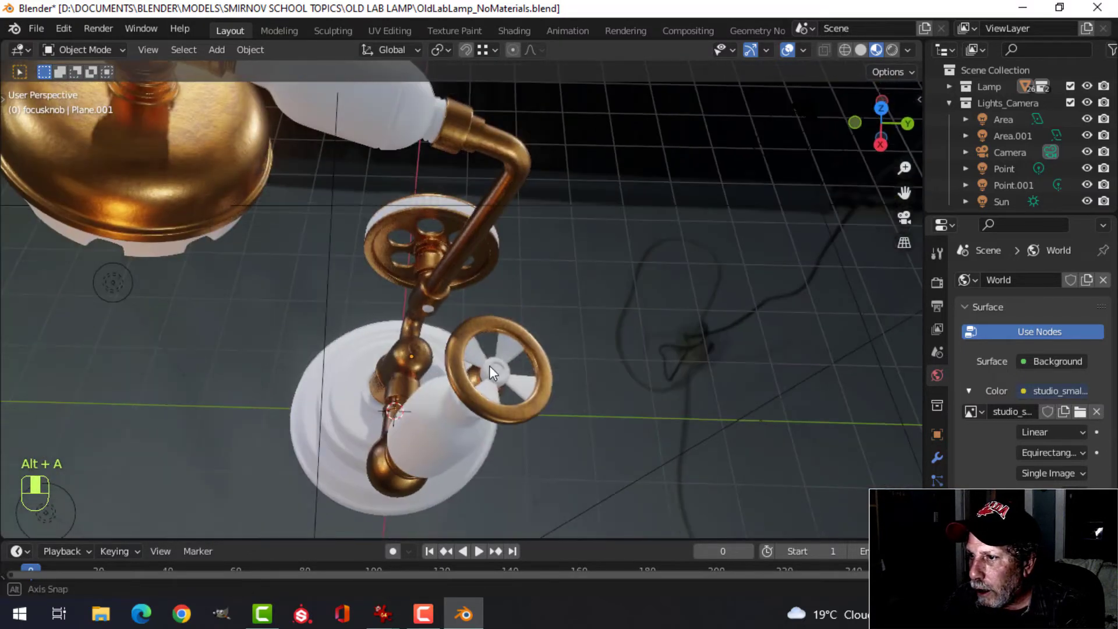
pyautogui.click(510, 354)
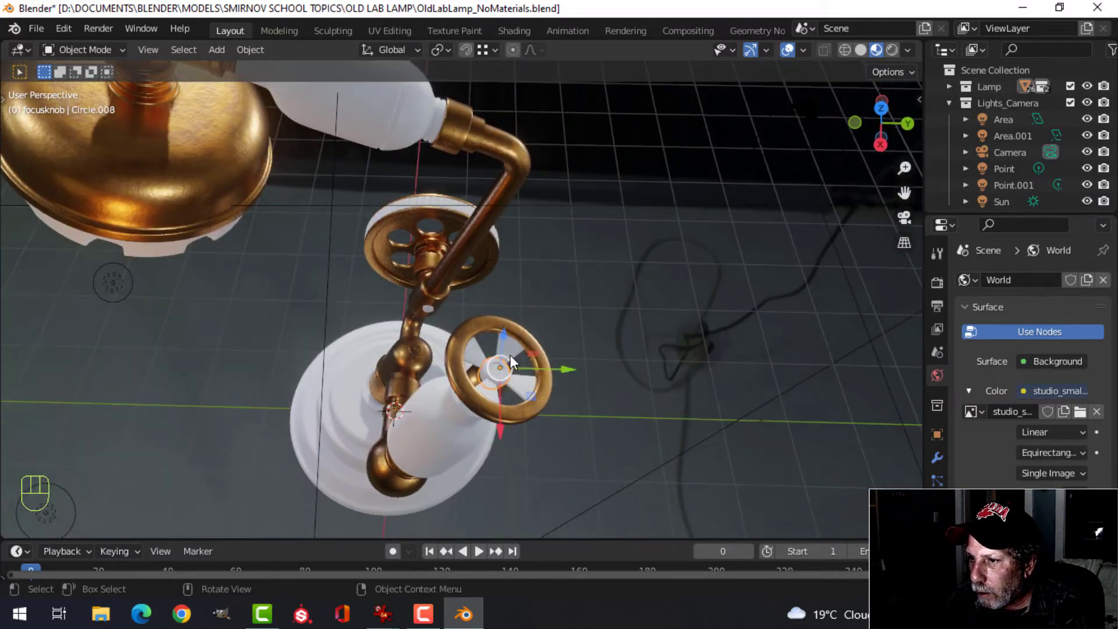
pyautogui.keyDown('shift'); pyautogui.click(478, 322); pyautogui.keyUp('shift')
pyautogui.hotkey('ctrl', 'l')
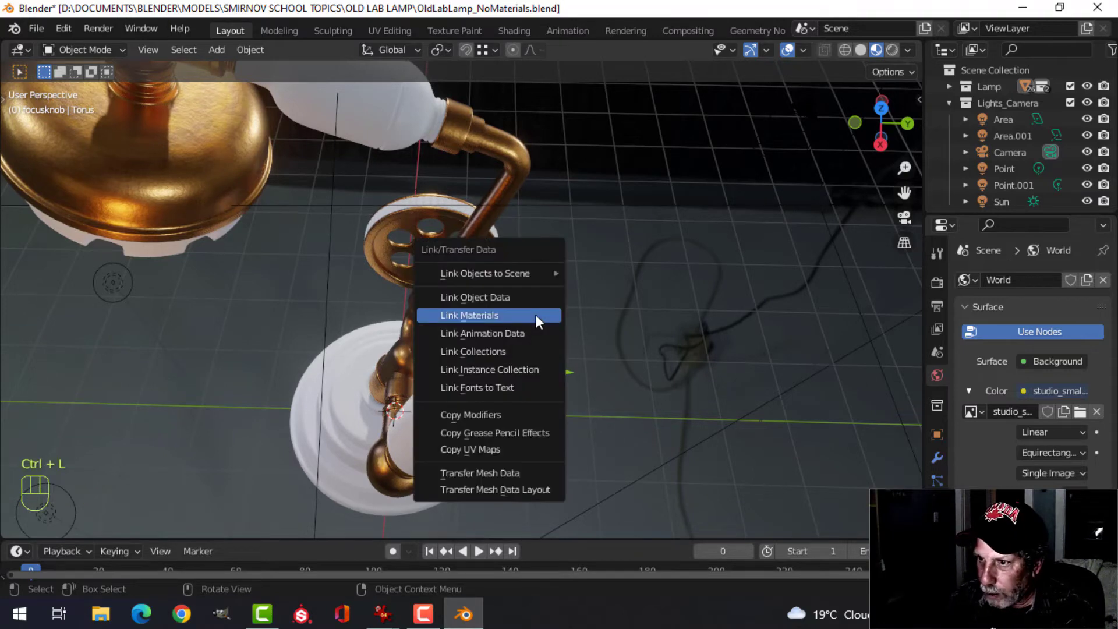
pyautogui.click(536, 315)
pyautogui.hotkey('alt', 'a')
# - Select the lamp head's gold dome and bring up its GoldMetal node tree in the Shading workspace
pyautogui.moveTo(479, 240); pyautogui.dragTo(469, 335, button='middle')
pyautogui.scroll(3, 590, 337)
pyautogui.scroll(-3, 470, 334)
pyautogui.moveTo(638, 330); pyautogui.dragTo(510, 372, button='middle')
pyautogui.scroll(1, 511, 372)
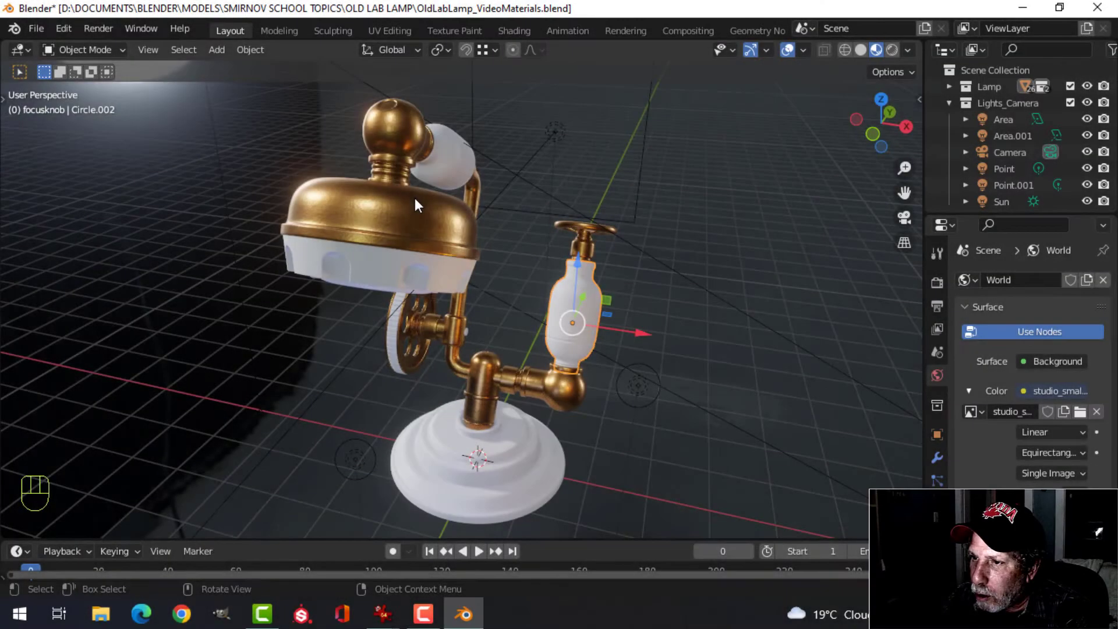
pyautogui.click(415, 198)
pyautogui.click(524, 30)
pyautogui.scroll(-5, 524, 396)
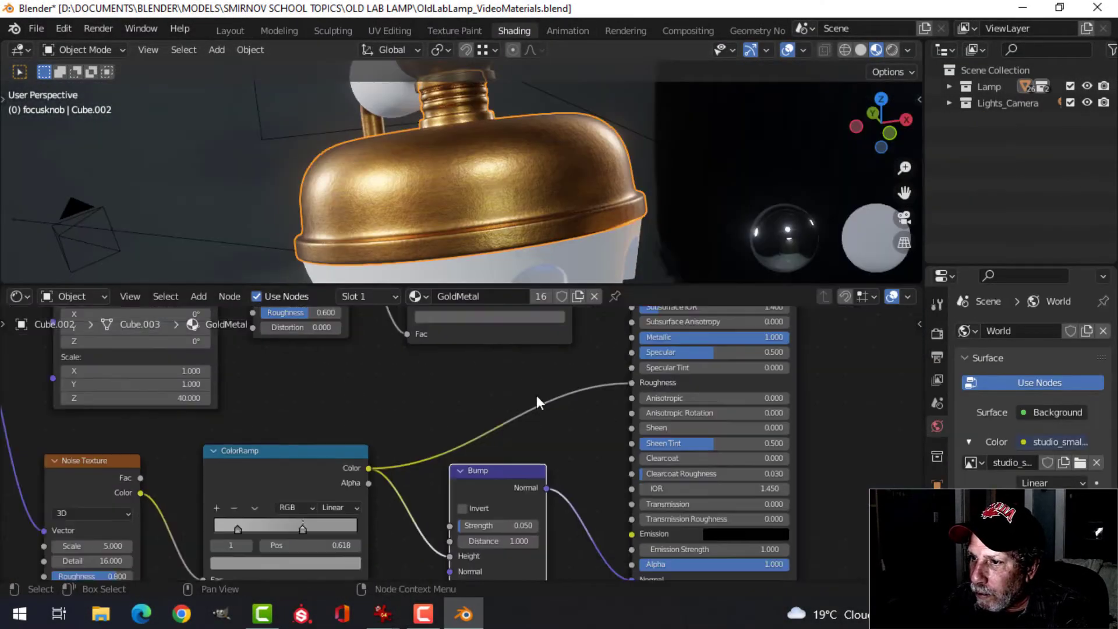
pyautogui.moveTo(515, 406); pyautogui.dragTo(524, 433, button='middle')
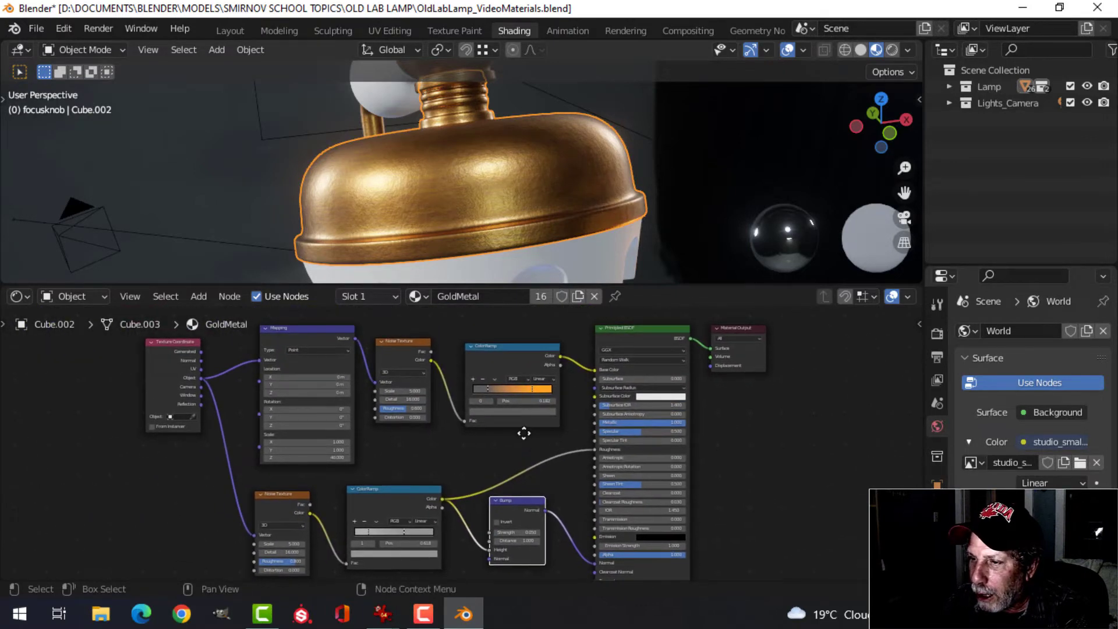
# - Make a separate copy of the GoldMetal material and name it BlackMetal
pyautogui.click(579, 298)
pyautogui.click(501, 297)
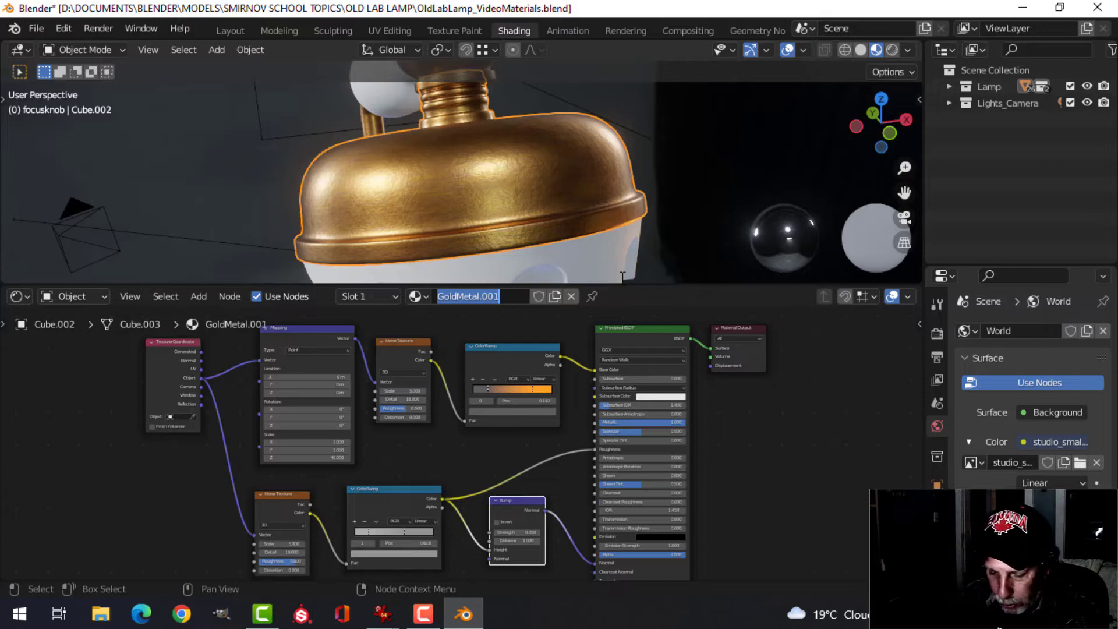
pyautogui.write('BlackMetal')
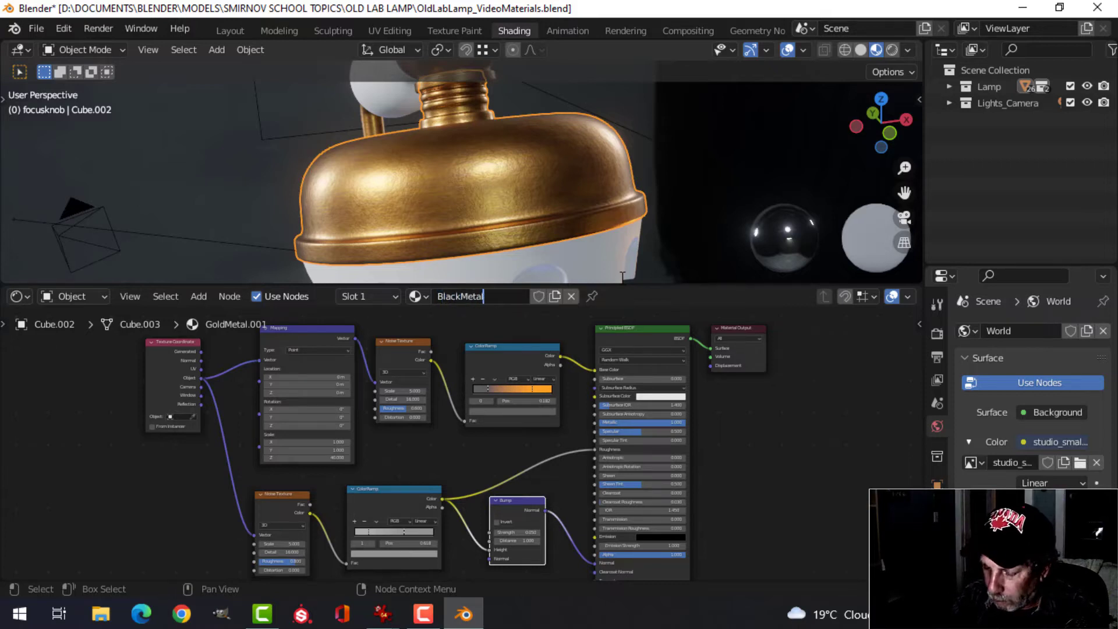
pyautogui.press('Return')
# - Assign the BlackMetal material to the notched white rim beneath the lamp head's dome
pyautogui.moveTo(591, 231); pyautogui.dragTo(515, 233, button='middle')
pyautogui.click(542, 235)
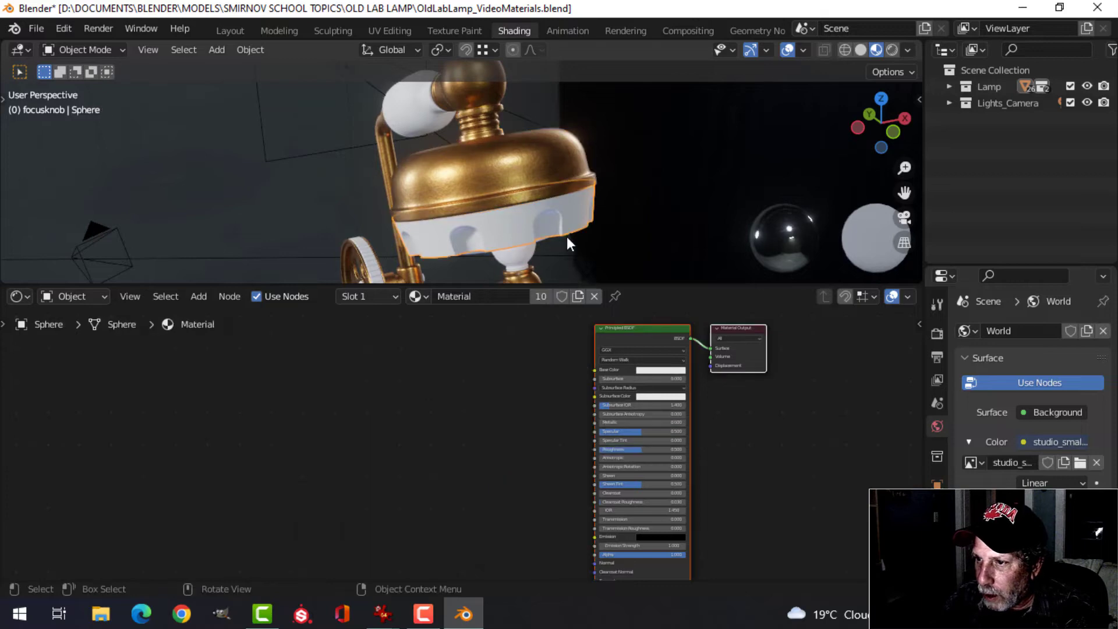
pyautogui.click(417, 297)
pyautogui.click(449, 322)
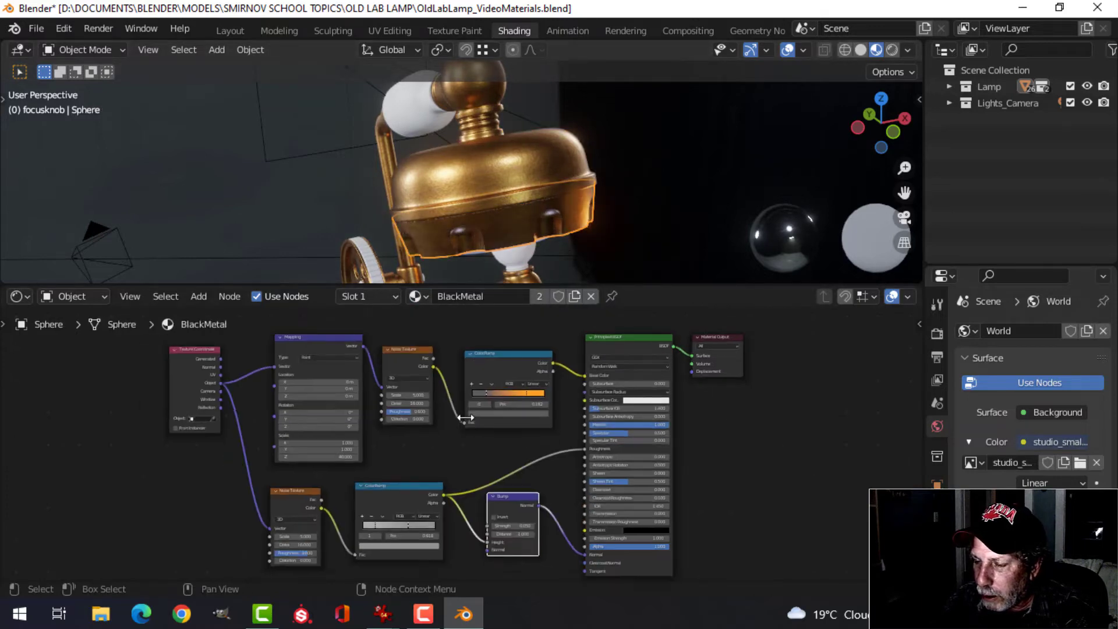
# - Set the Z scale of BlackMetal's Mapping node to 1
pyautogui.scroll(5, 472, 416)
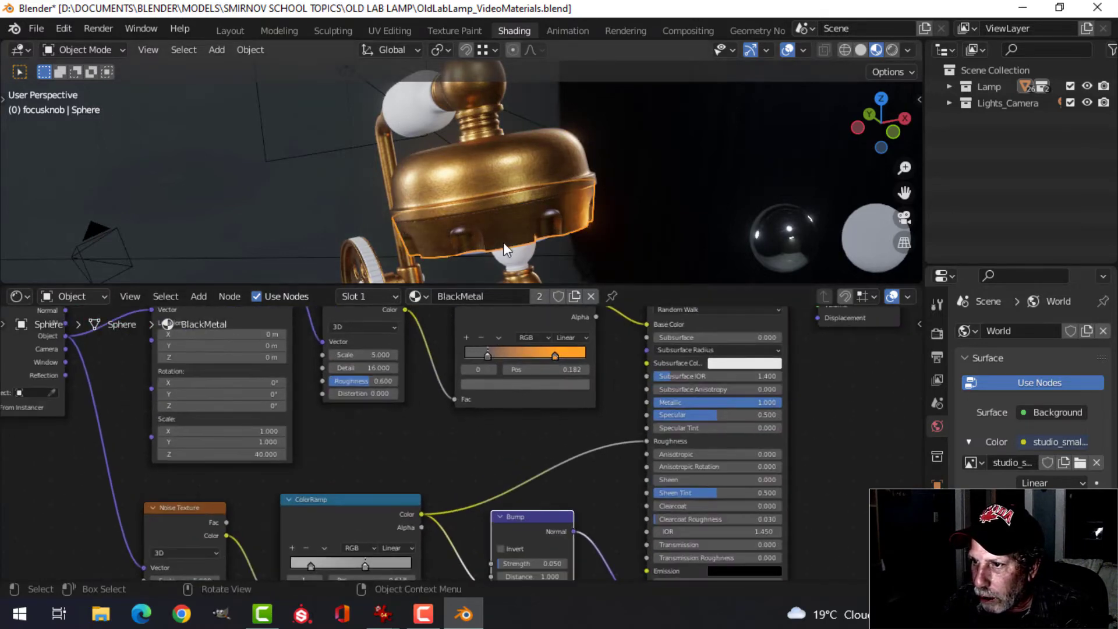
pyautogui.moveTo(504, 243); pyautogui.dragTo(529, 218, button='middle')
pyautogui.scroll(-1, 542, 439)
pyautogui.moveTo(513, 436); pyautogui.dragTo(563, 443, button='middle')
pyautogui.scroll(1, 563, 443)
pyautogui.moveTo(351, 491); pyautogui.dragTo(466, 454, button='middle')
pyautogui.scroll(2, 463, 450)
pyautogui.click(420, 424)
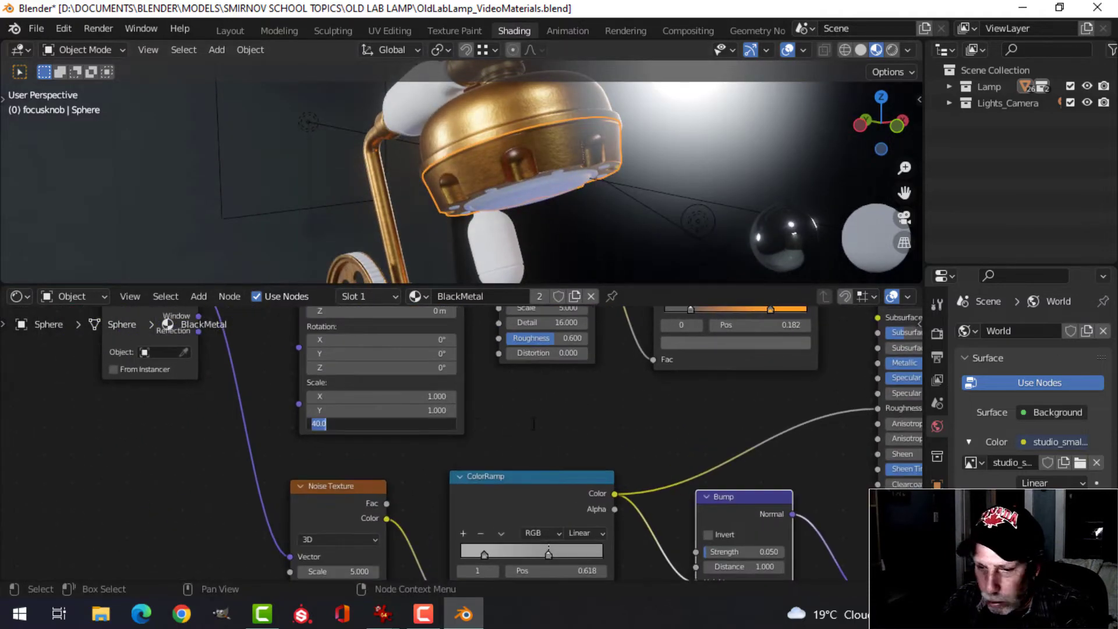
pyautogui.write('1')
pyautogui.press('Return')
# - Switch to IrfanView and look up the node settings in the LabLampBlackMetal.jpg reference image
pyautogui.moveTo(607, 404); pyautogui.dragTo(429, 439, button='middle')
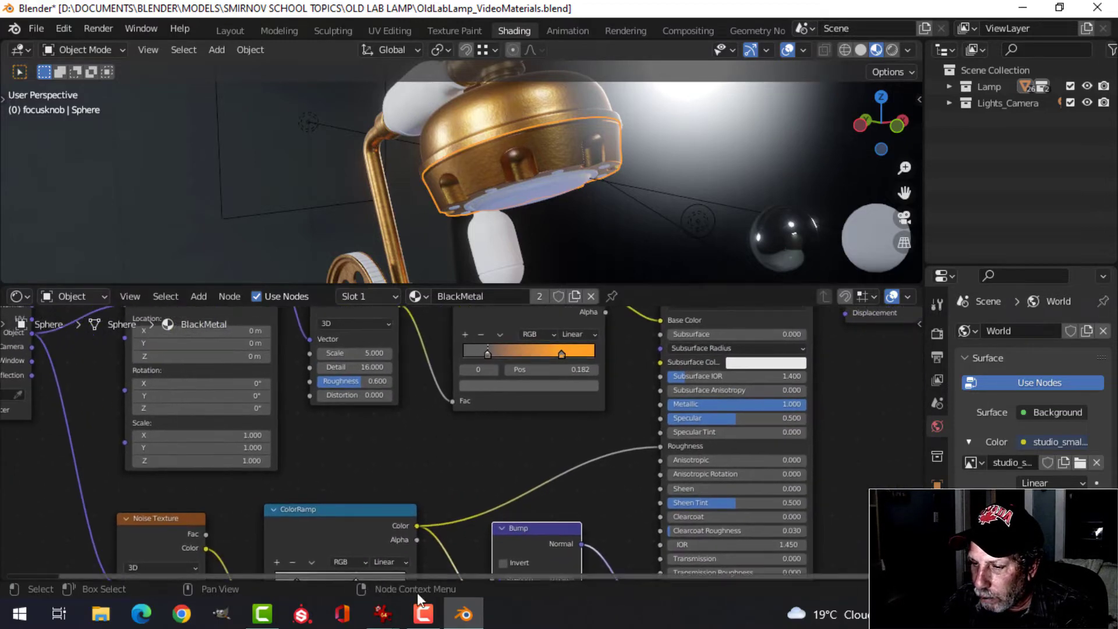
pyautogui.moveTo(383, 615)
pyautogui.click(207, 548)
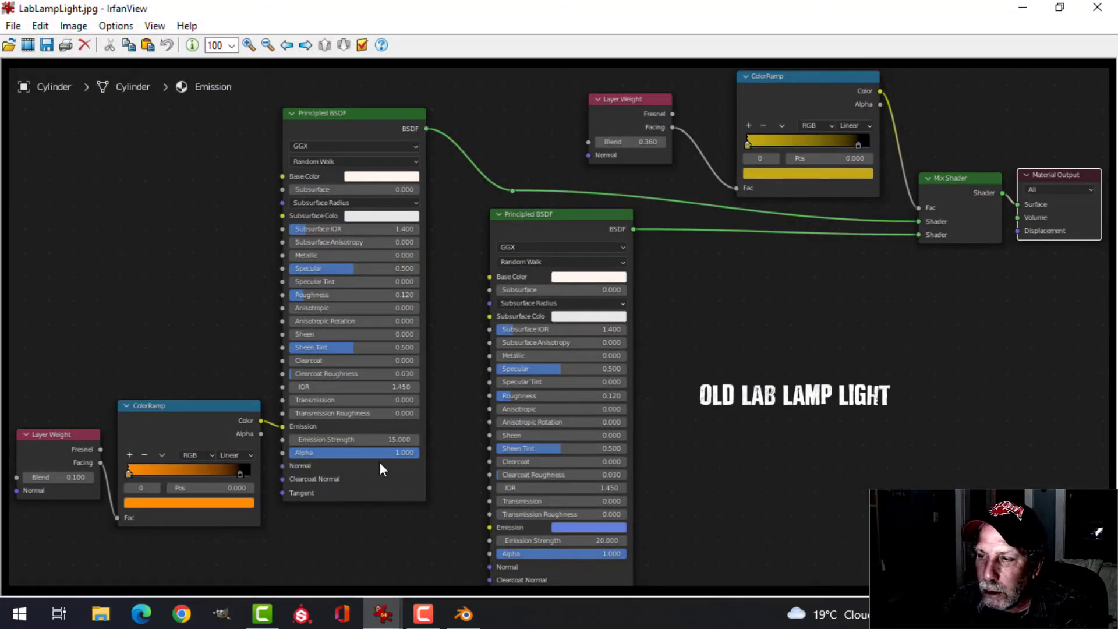
pyautogui.click(537, 521)
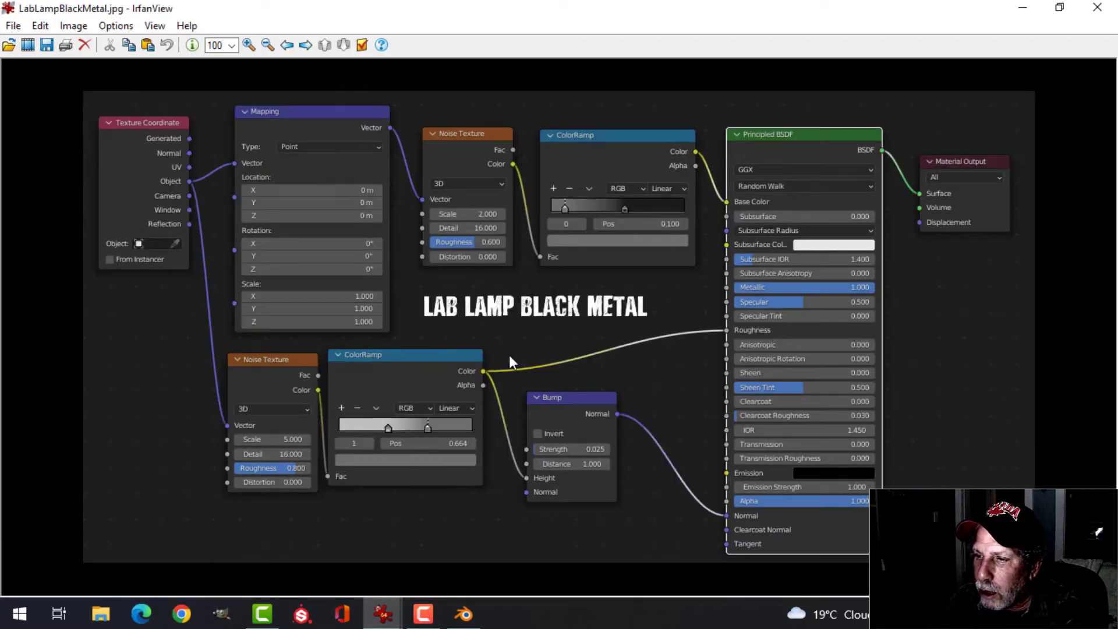
# - Return to Blender and set the Scale of BlackMetal's upper Noise Texture to 2
pyautogui.click(464, 614)
pyautogui.click(357, 353)
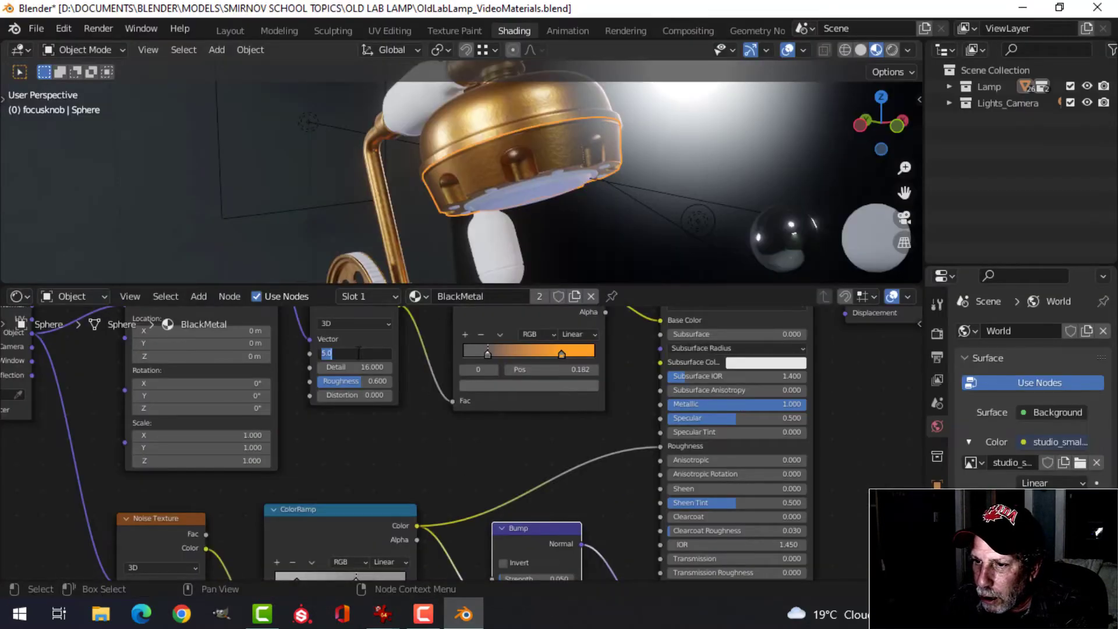
pyautogui.write('2')
pyautogui.press('Return')
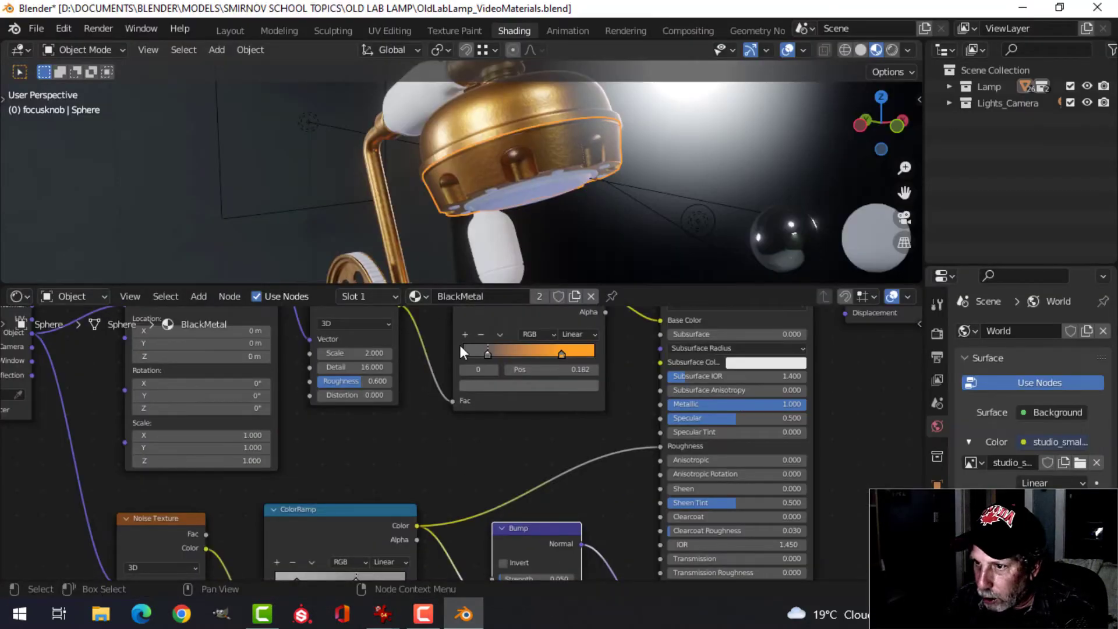
pyautogui.click(371, 381)
pyautogui.press('Return')
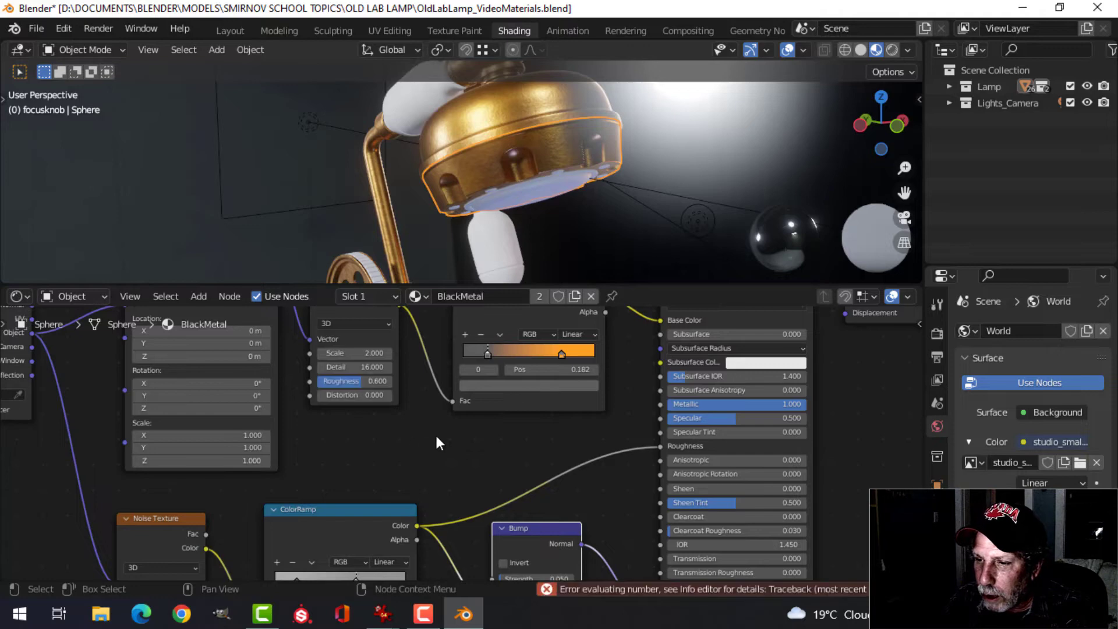
# - Check the upper ColorRamp's stops in the LabLampBlackMetal reference in IrfanView against BlackMetal's nodes
pyautogui.scroll(1, 435, 432)
pyautogui.moveTo(488, 399); pyautogui.dragTo(436, 480, button='middle')
pyautogui.scroll(2, 558, 181)
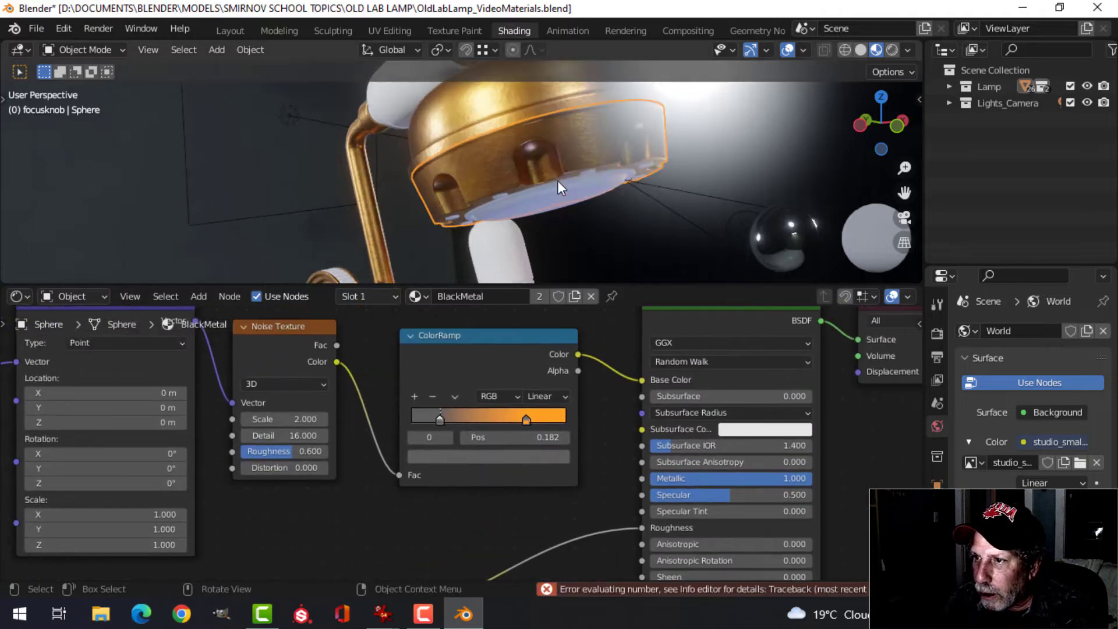
pyautogui.click(383, 614)
pyautogui.click(526, 535)
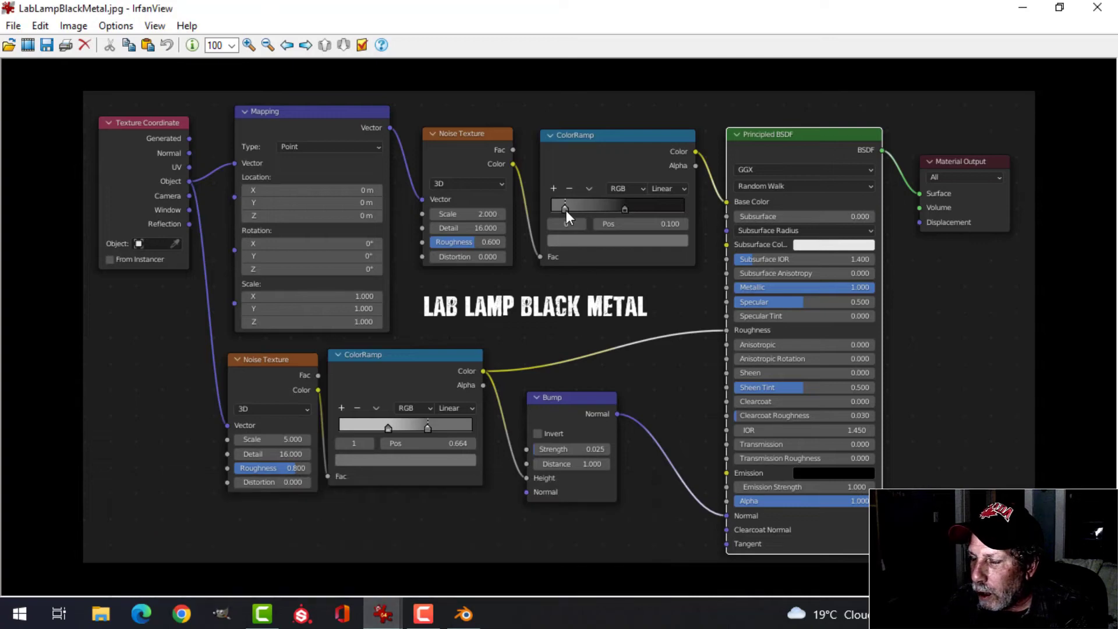
# - Back in Blender, move the upper ColorRamp's orange stop to position 0.545 and change its color to near-black
pyautogui.click(464, 613)
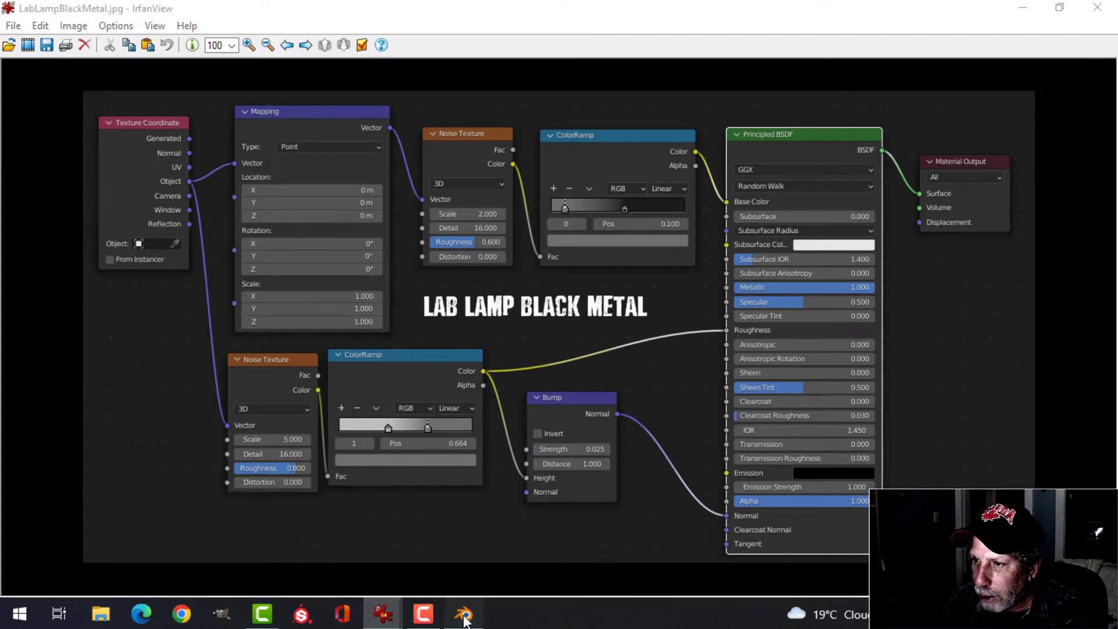
pyautogui.moveTo(535, 421)
pyautogui.mouseDown()
pyautogui.moveTo(507, 418)
pyautogui.moveTo(529, 419)
pyautogui.mouseUp()
pyautogui.click(530, 417)
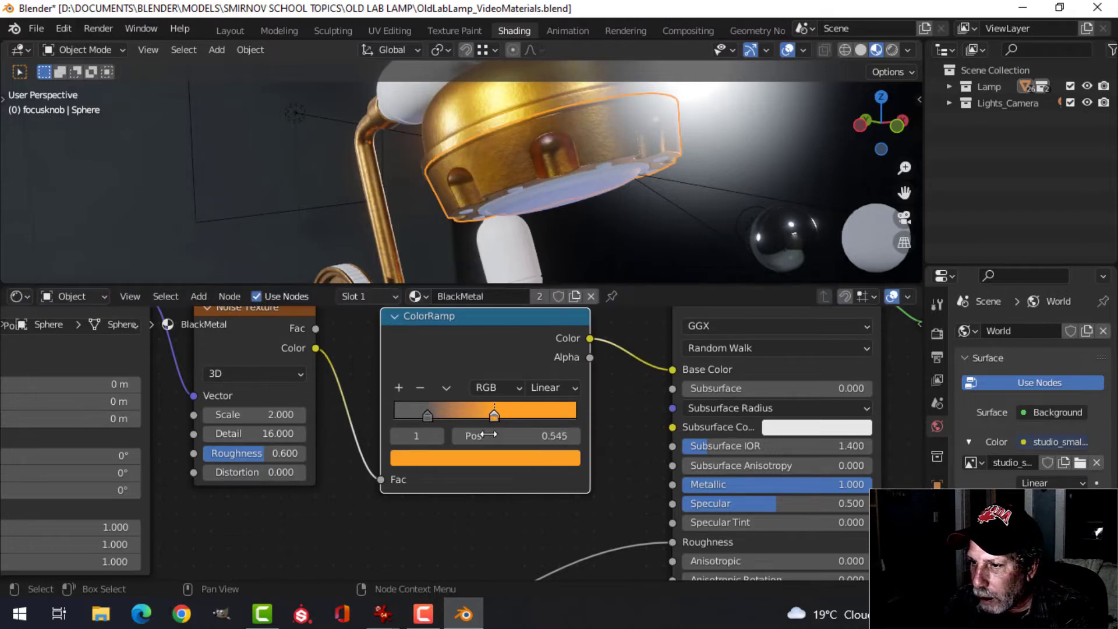
pyautogui.click(488, 459)
pyautogui.click(463, 276)
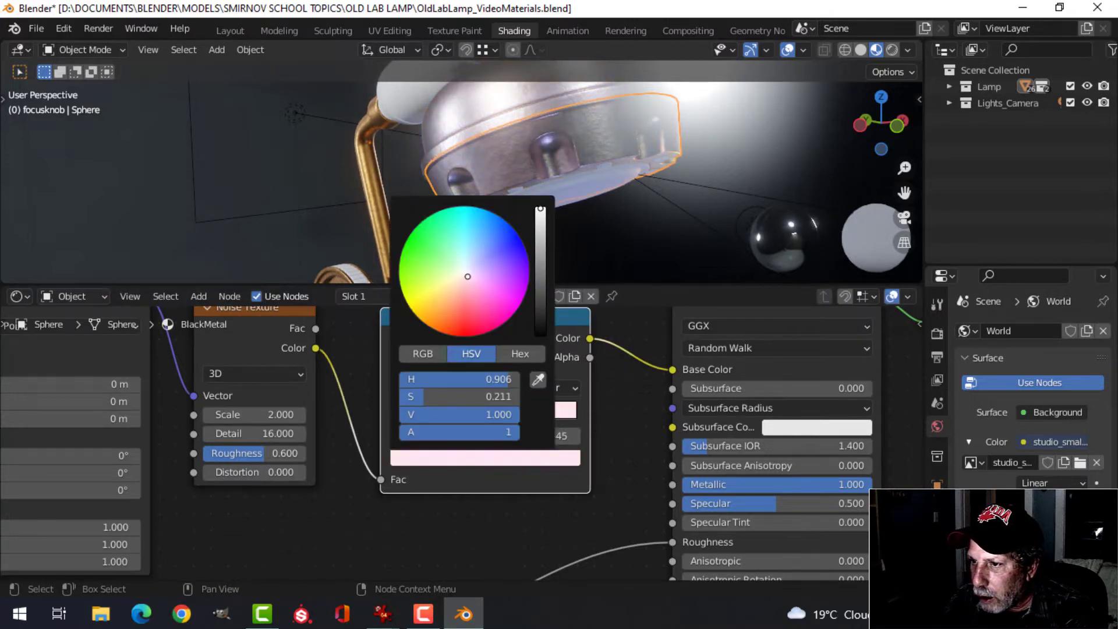
pyautogui.moveTo(543, 286); pyautogui.dragTo(541, 307)
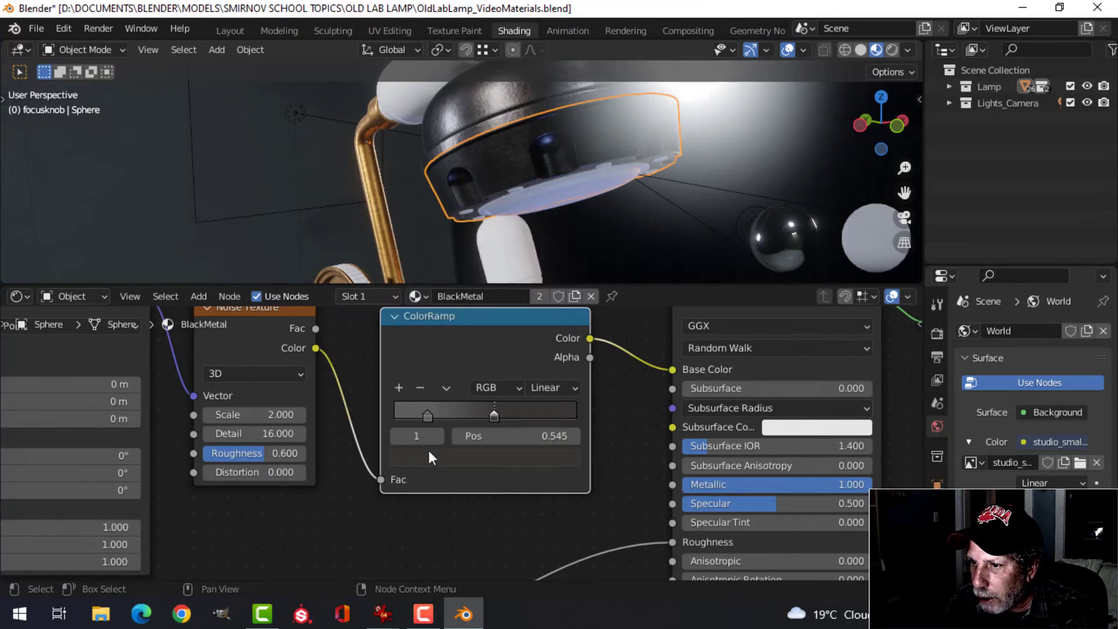
# - Reassign the GoldMetal material to the lamp head's dome
pyautogui.click(519, 141)
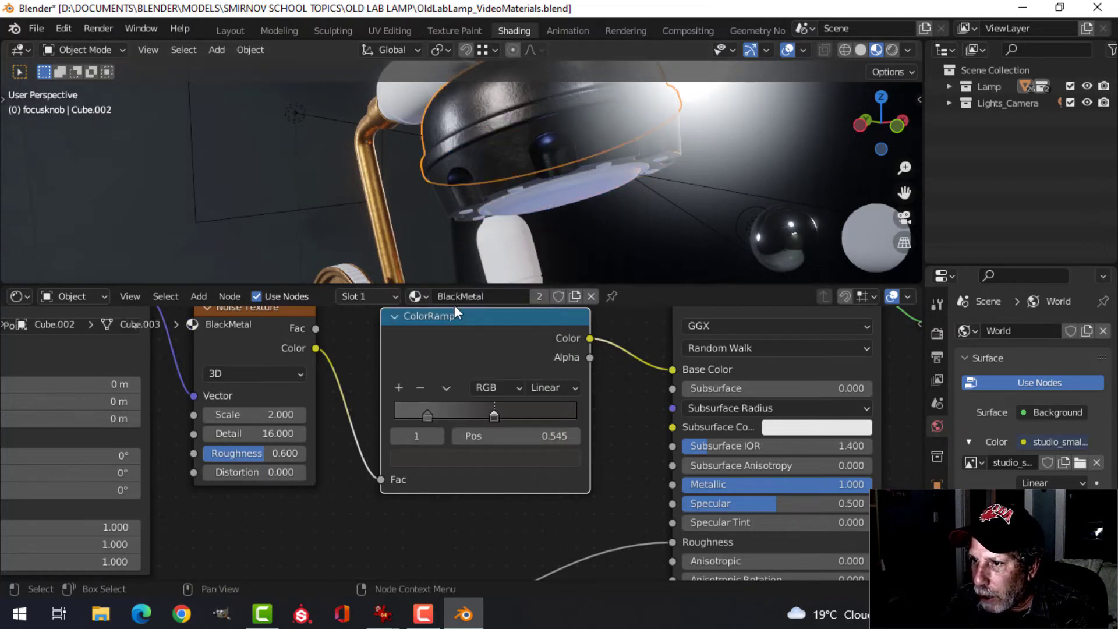
pyautogui.click(420, 296)
pyautogui.click(457, 337)
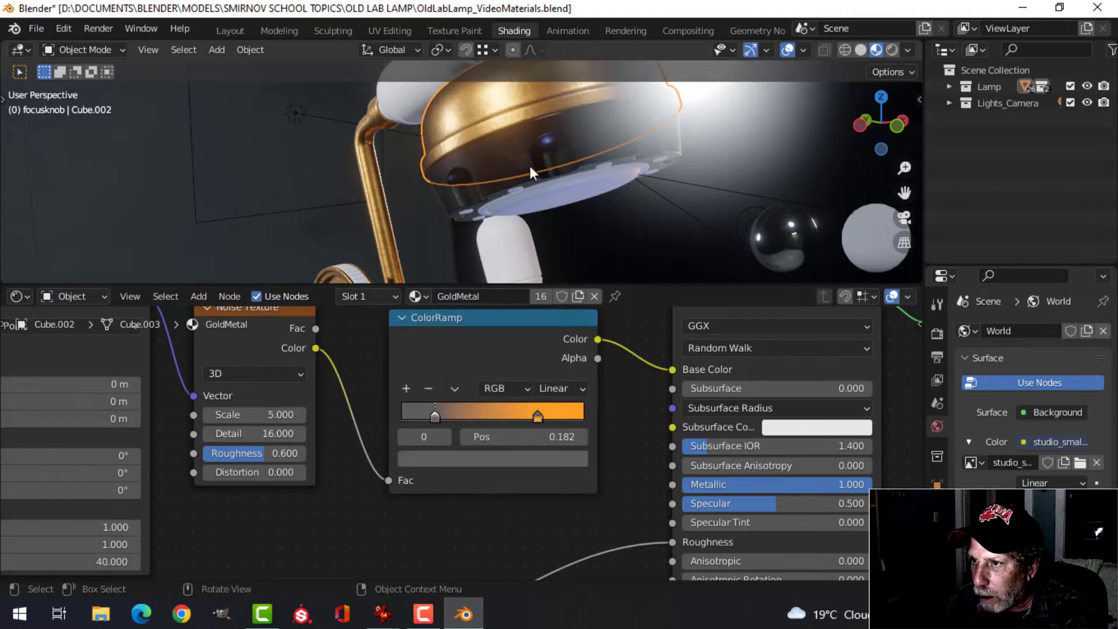
# - Compare the lower Noise Texture and ColorRamp of the lamp head's BlackMetal with the LabLampGoldMetal and LabLampBlackMetal references in IrfanView
pyautogui.click(503, 172)
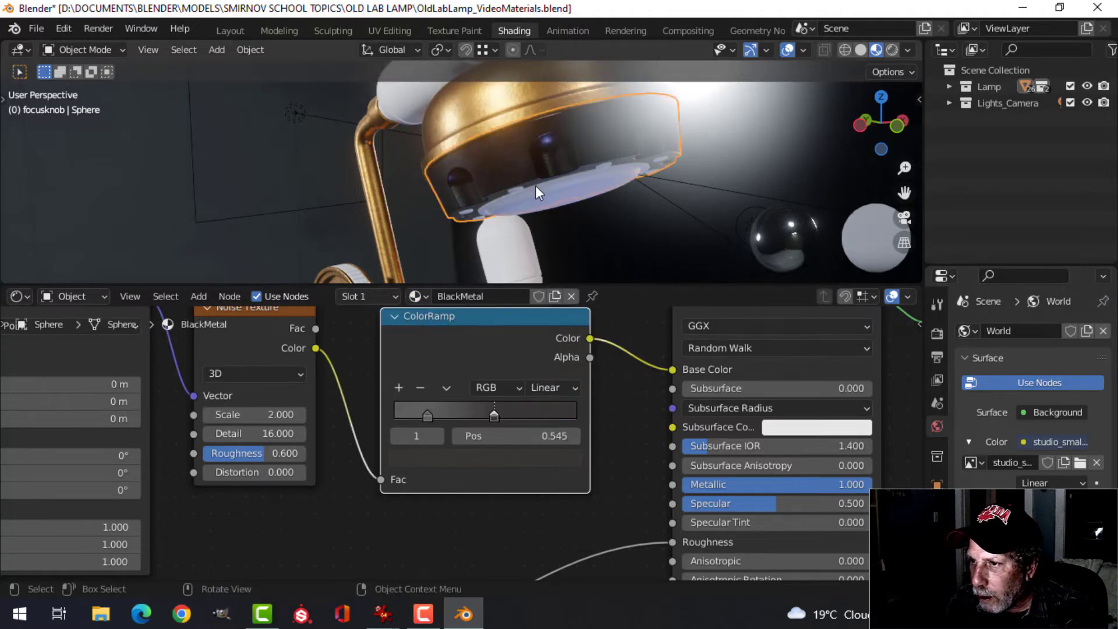
pyautogui.scroll(-1, 534, 221)
pyautogui.scroll(-2, 488, 473)
pyautogui.scroll(-1, 411, 508)
pyautogui.moveTo(411, 509); pyautogui.dragTo(536, 385, button='middle')
pyautogui.scroll(3, 535, 386)
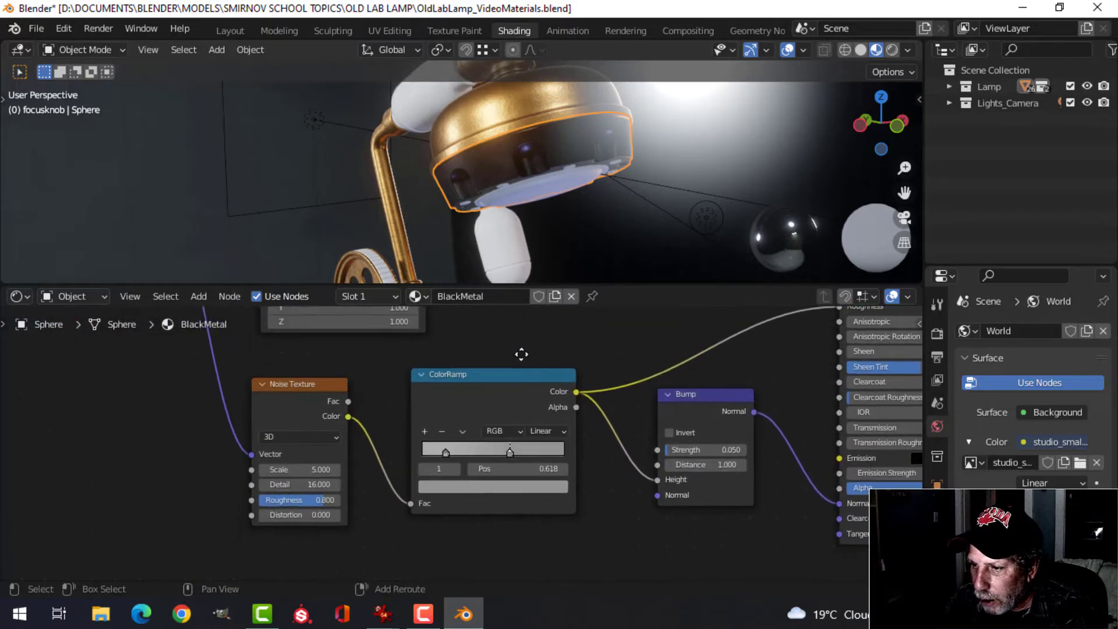
pyautogui.moveTo(382, 614)
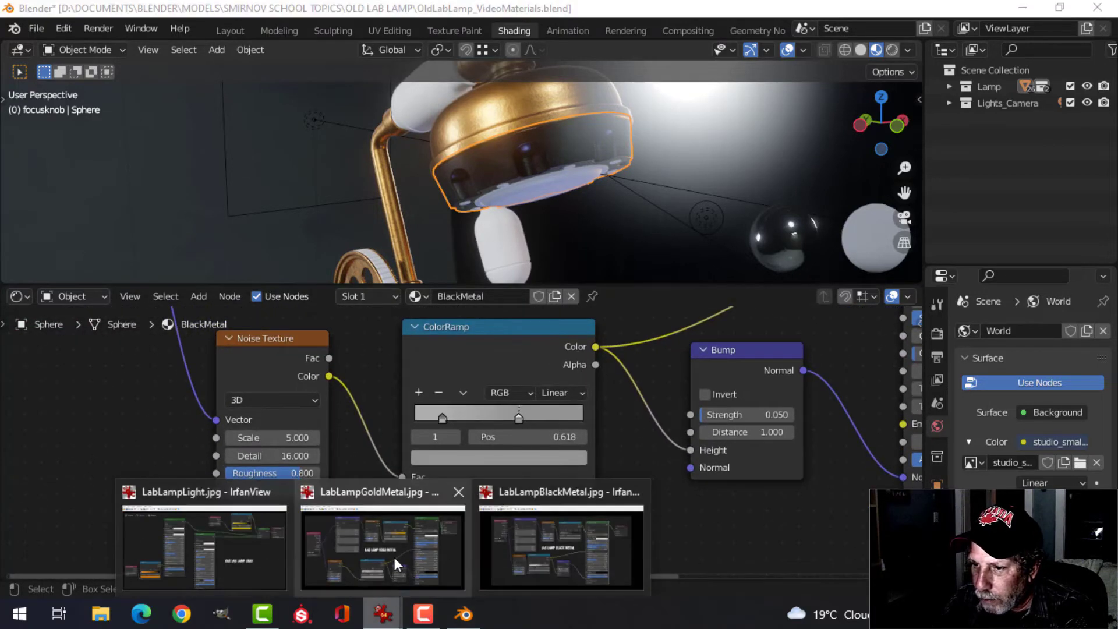
pyautogui.click(394, 557)
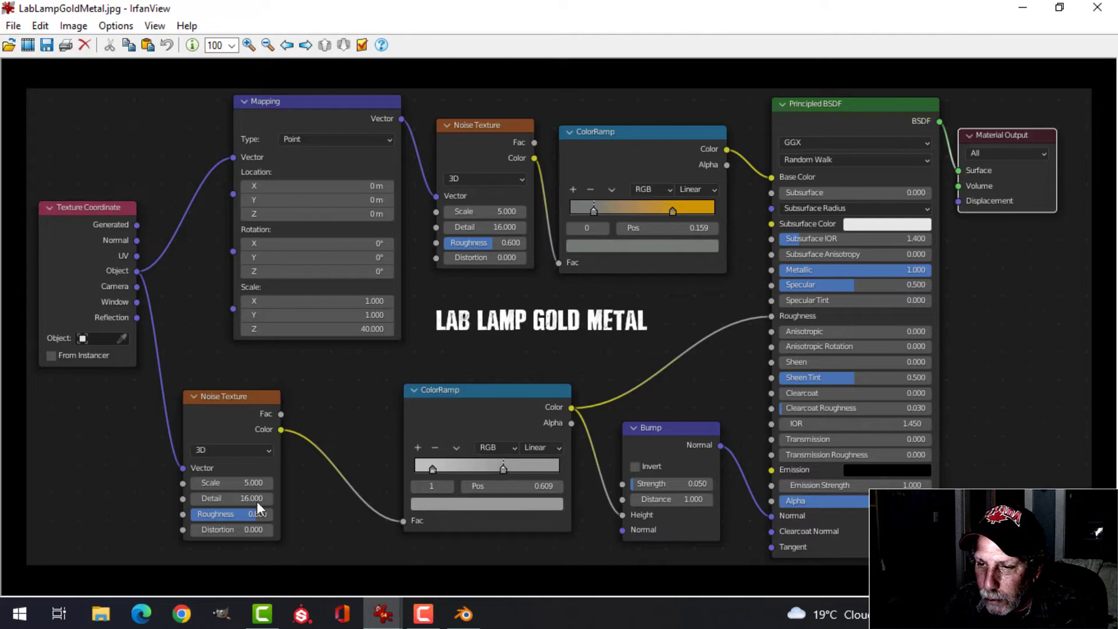
pyautogui.click(463, 614)
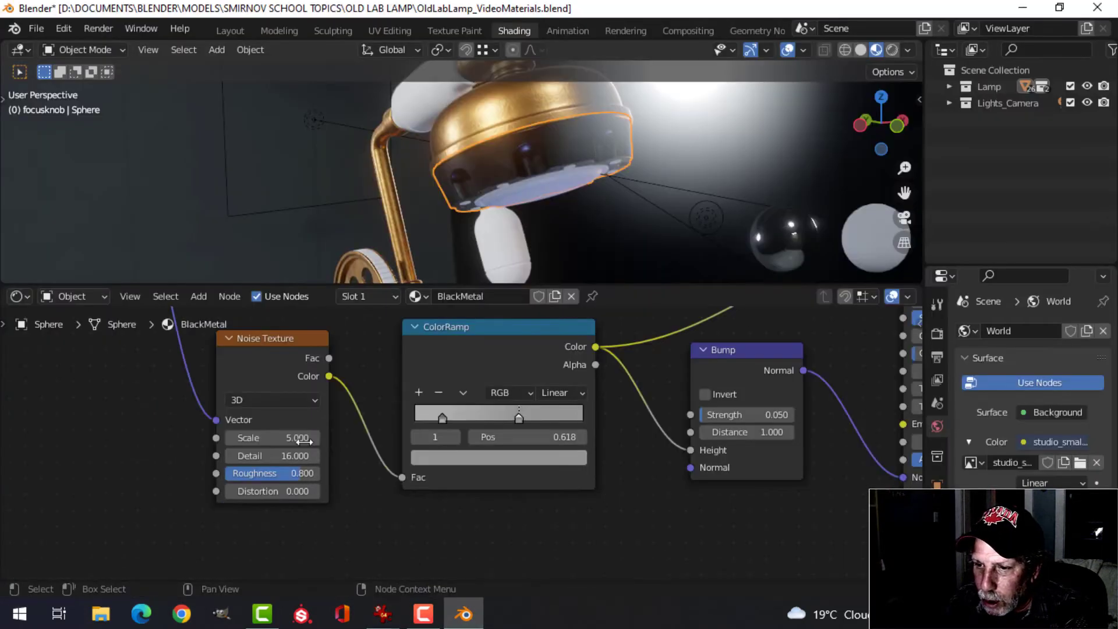
pyautogui.moveTo(382, 615)
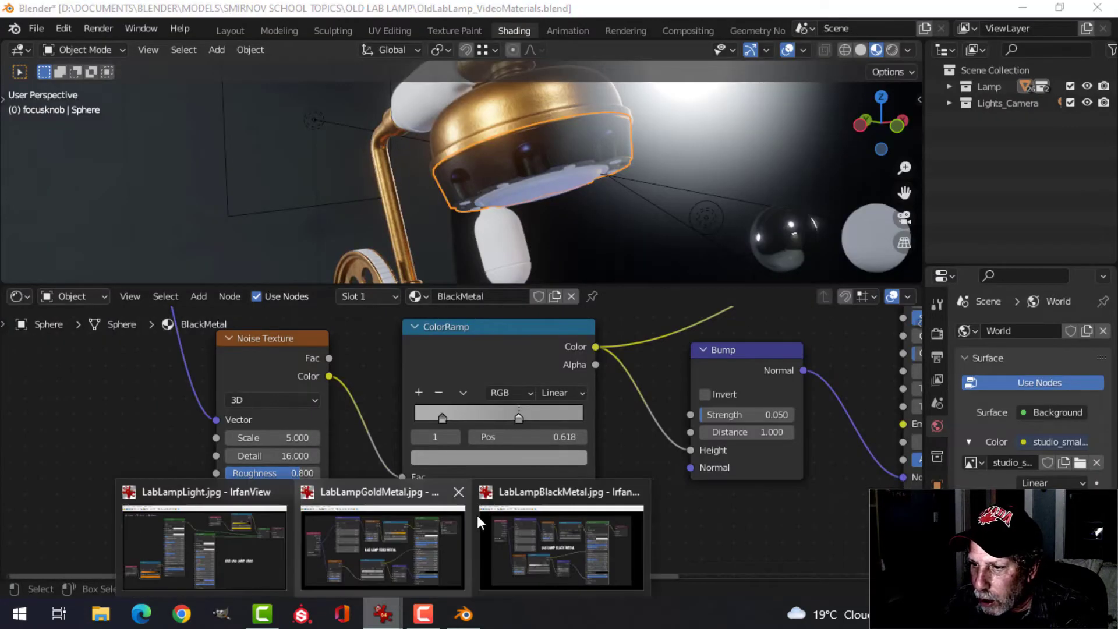
pyautogui.click(529, 549)
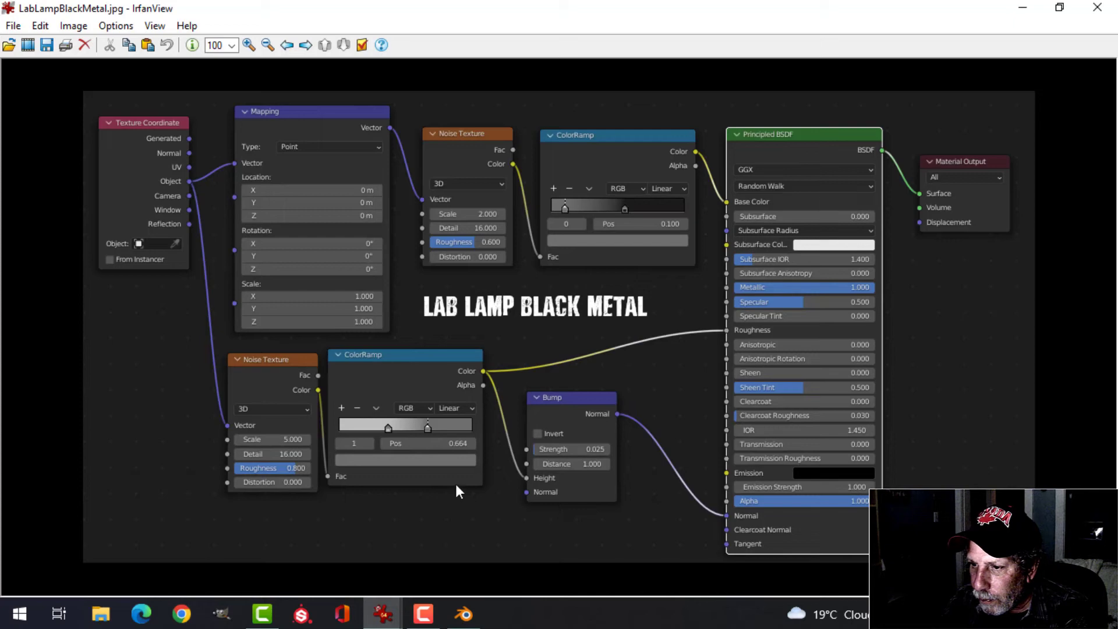
# - Back in Blender, bring BlackMetal's lower ColorRamp stops closer together, shifting the first stop inward and the second to position 0.555
pyautogui.click(463, 615)
pyautogui.scroll(3, 437, 435)
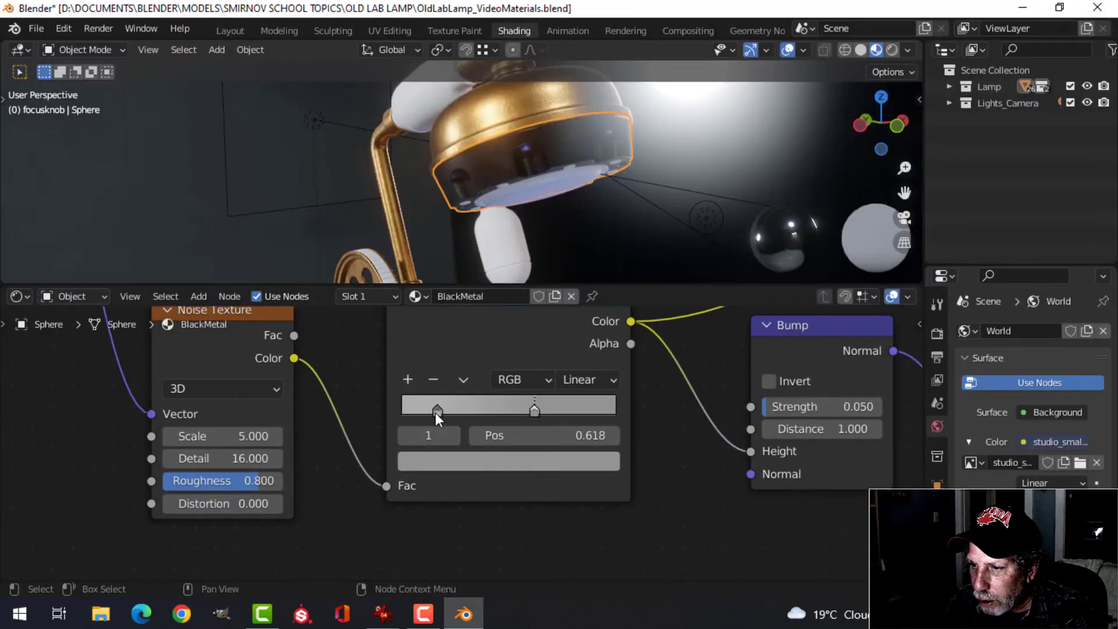
pyautogui.moveTo(435, 413); pyautogui.dragTo(457, 410)
pyautogui.click(526, 410)
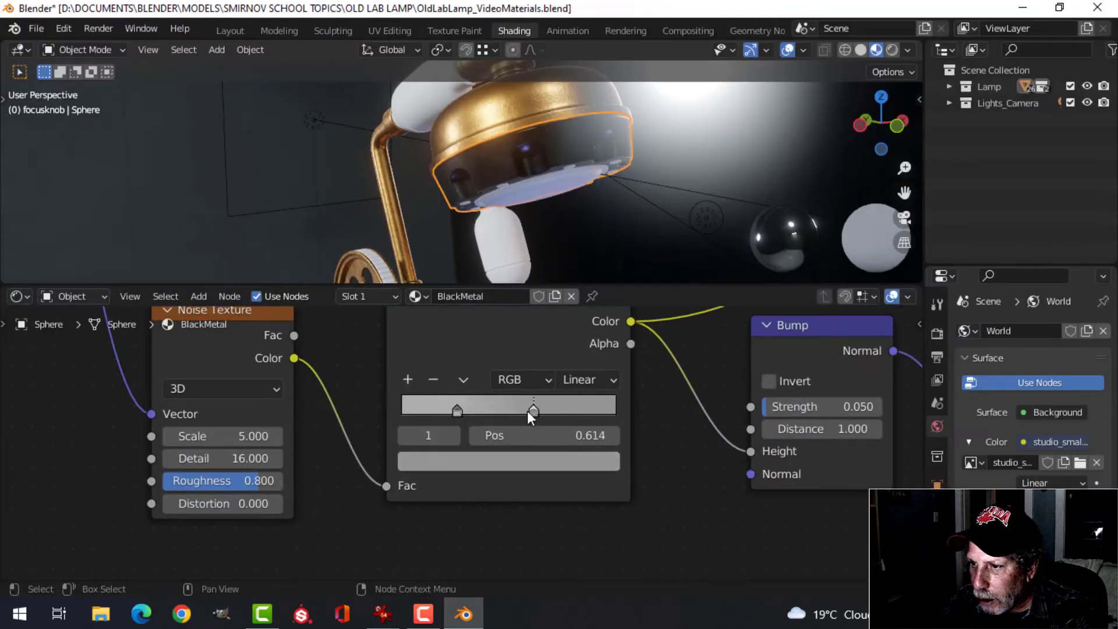
pyautogui.moveTo(527, 410); pyautogui.dragTo(519, 411)
# - Assign the BlackMetal material to the white grip on the upper arm and to the bottle-shaped handle below the small handwheel
pyautogui.moveTo(526, 174); pyautogui.dragTo(435, 117, button='middle')
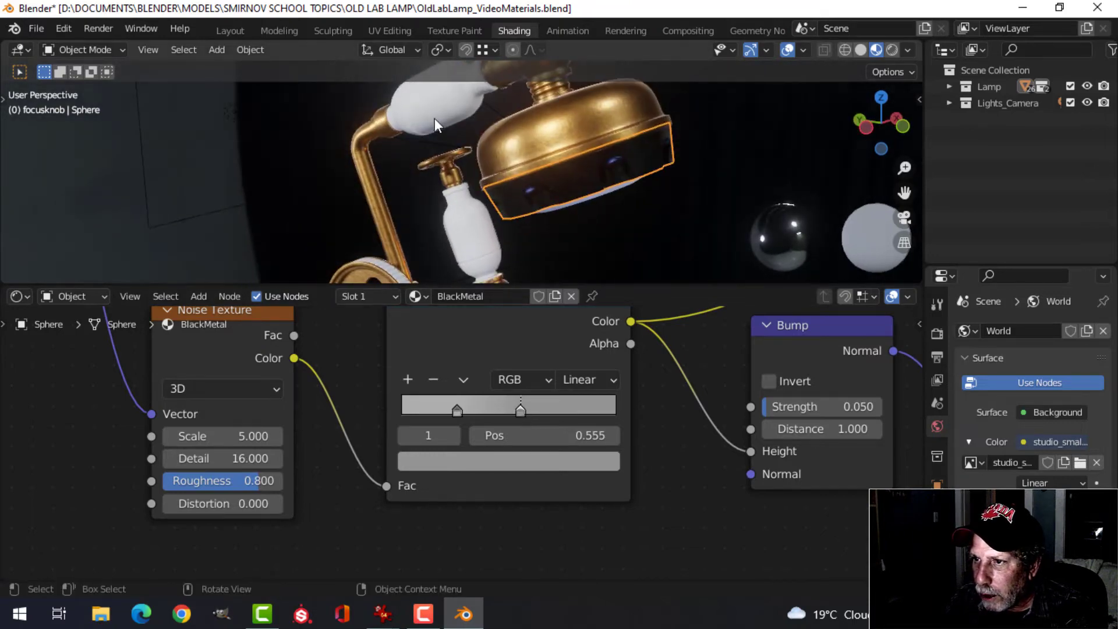
pyautogui.click(435, 118)
pyautogui.click(417, 296)
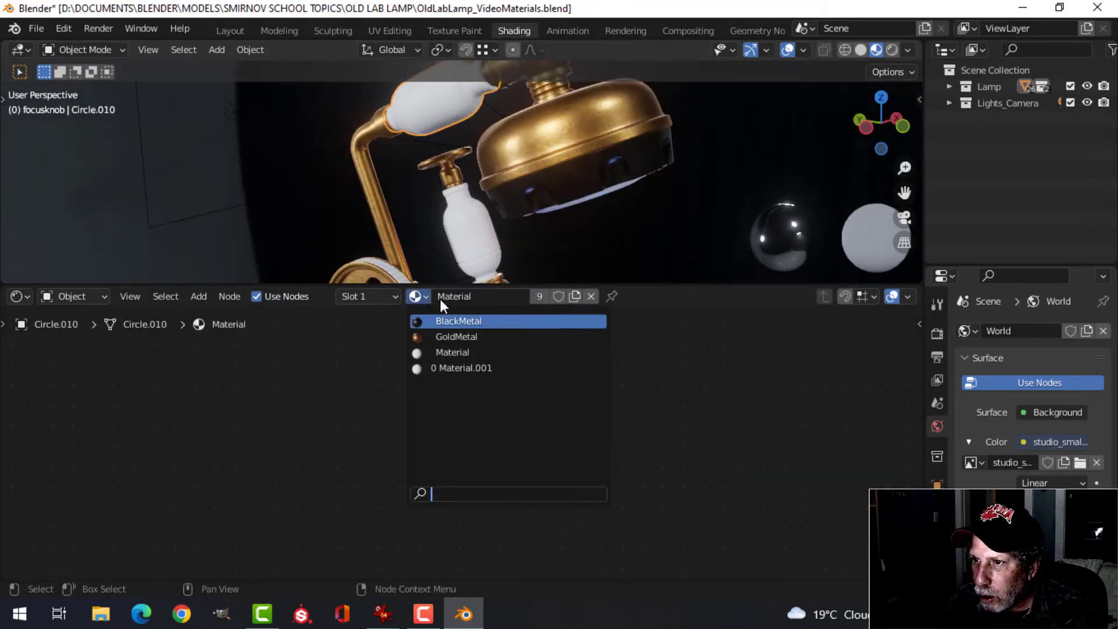
pyautogui.click(458, 321)
pyautogui.click(465, 211)
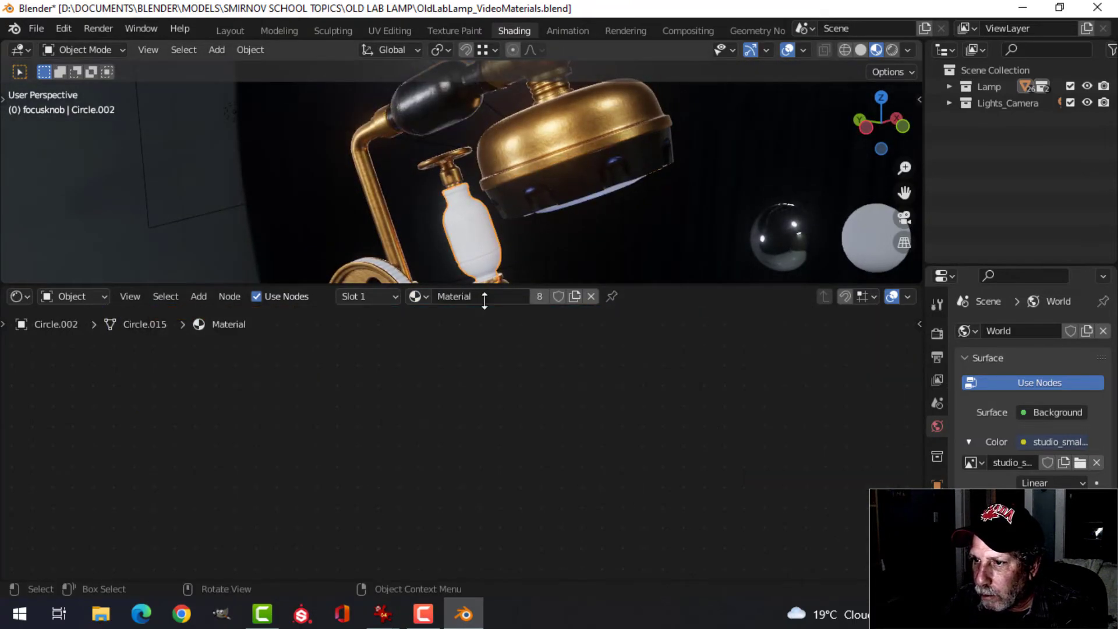
pyautogui.click(417, 296)
pyautogui.click(458, 320)
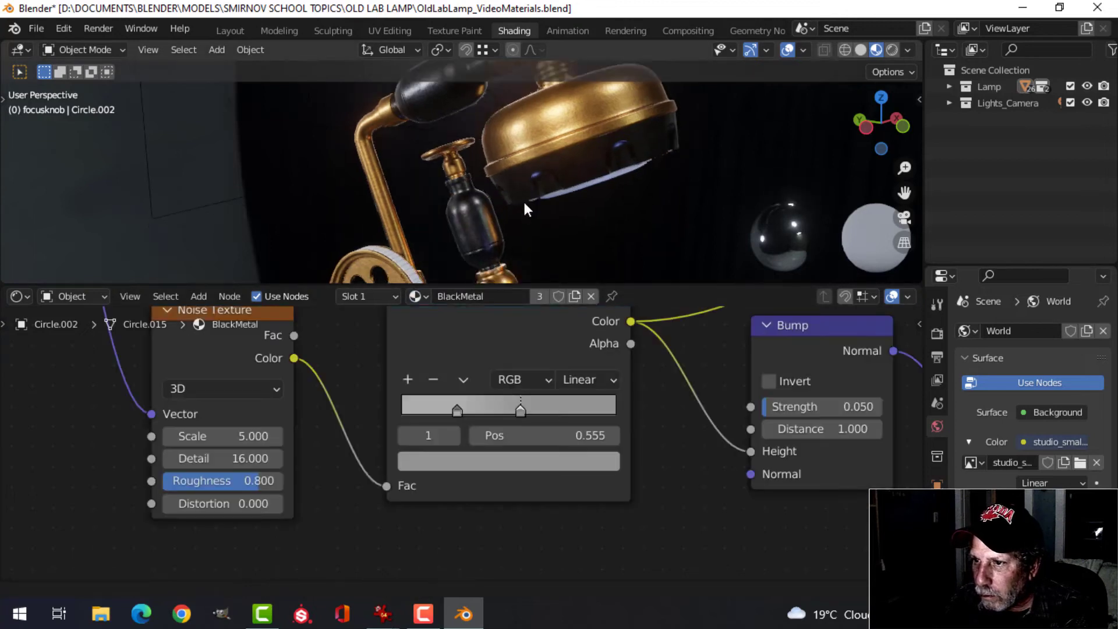
# - Switch to the Layout workspace and clear the selection of the large perforated wheel's parts
pyautogui.moveTo(525, 209)
pyautogui.mouseDown(button='middle')
pyautogui.moveTo(413, 243)
pyautogui.moveTo(478, 171)
pyautogui.mouseUp(button='middle')
pyautogui.click(400, 252)
pyautogui.click(229, 30)
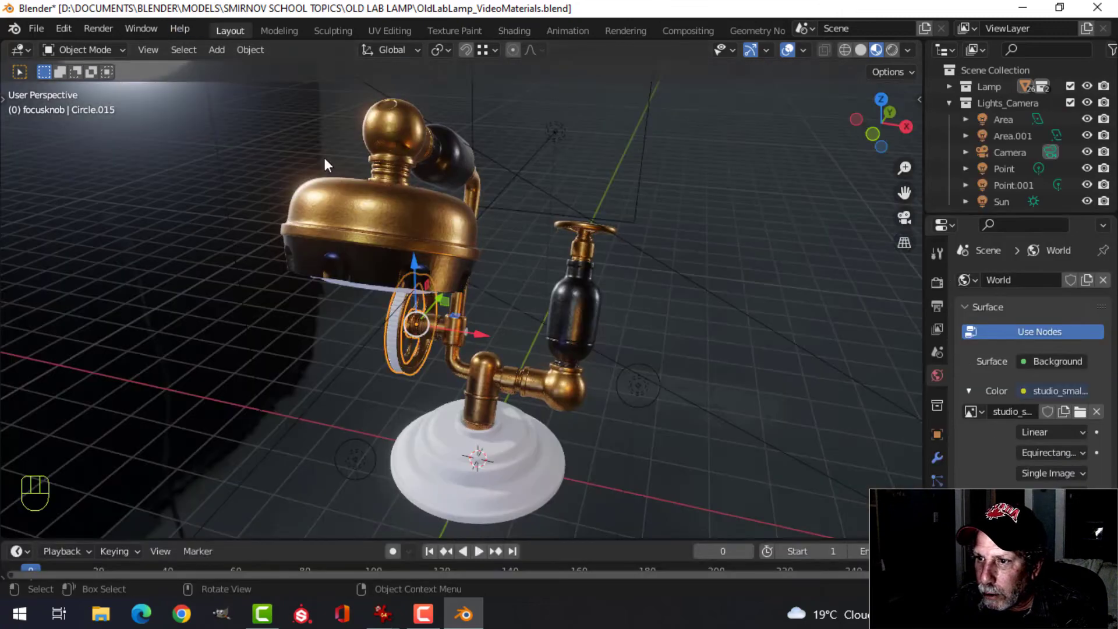
pyautogui.scroll(5, 402, 348)
pyautogui.moveTo(408, 350); pyautogui.dragTo(483, 237, button='middle')
pyautogui.scroll(2, 466, 343)
pyautogui.keyDown('shift'); pyautogui.click(405, 363); pyautogui.keyUp('shift')
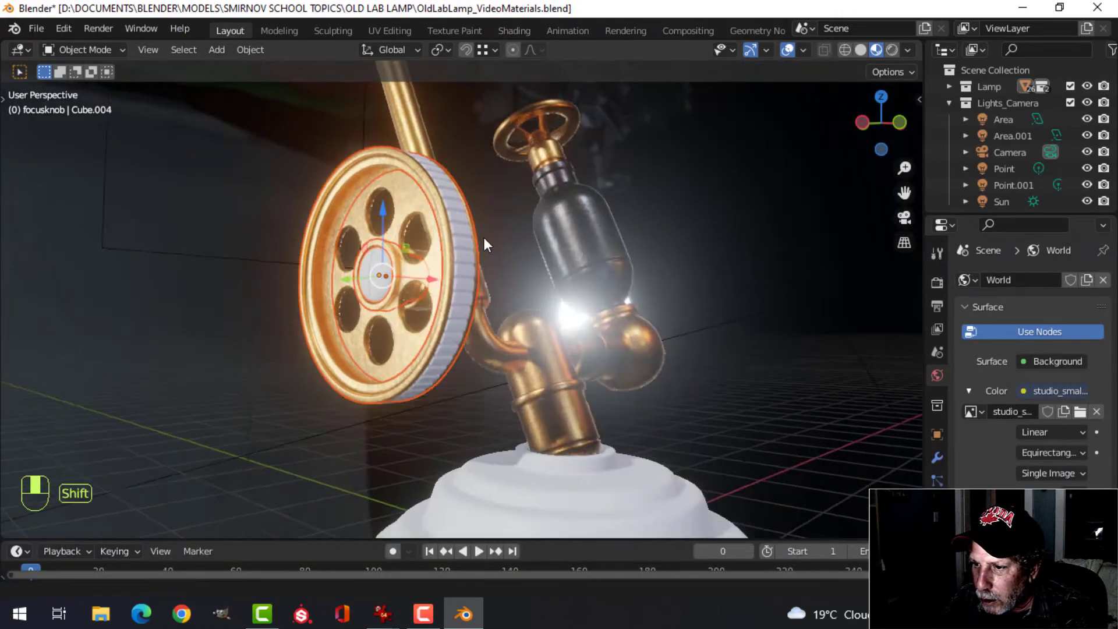
pyautogui.hotkey('alt', 'a')
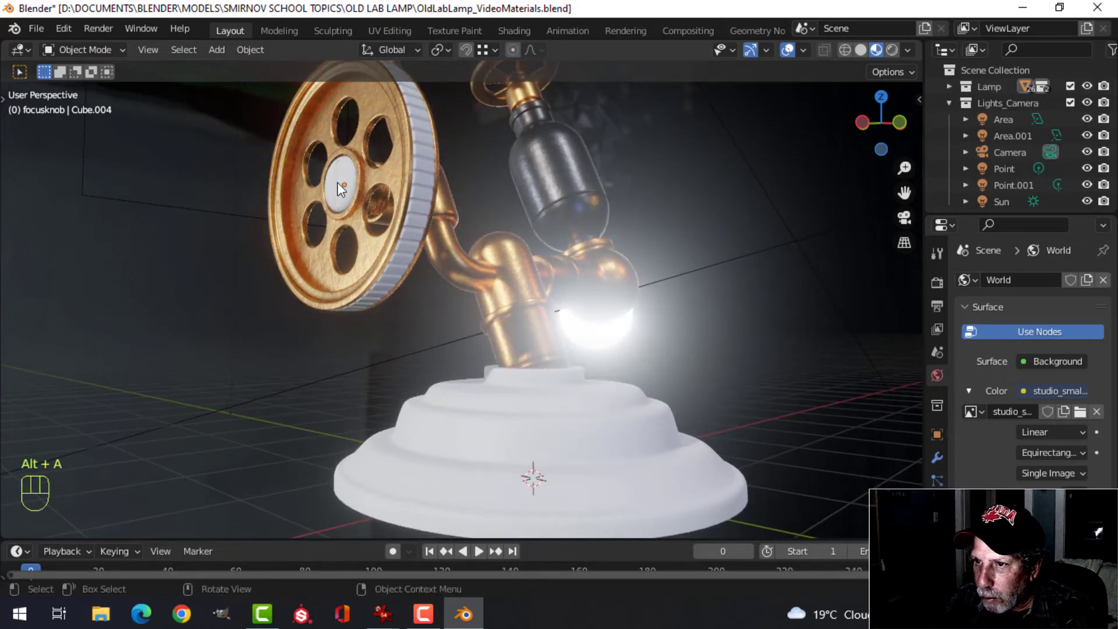
# - Link the black handle's material to the perforated wheel's white hub cap and the lamp's stepped base
pyautogui.click(337, 183)
pyautogui.keyDown('shift'); pyautogui.click(500, 441); pyautogui.keyUp('shift')
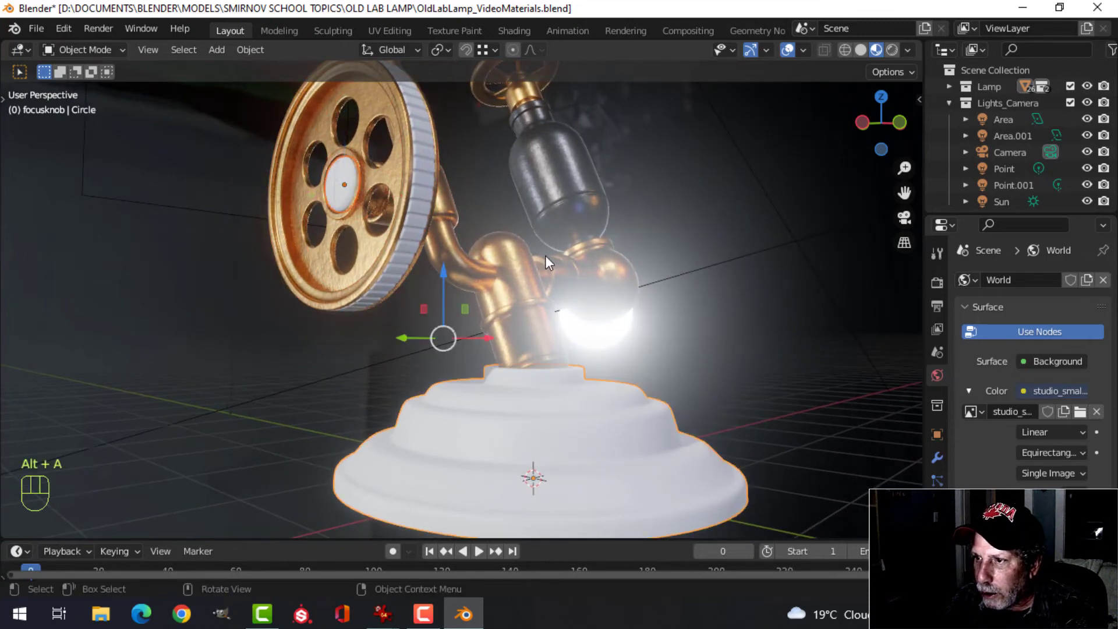
pyautogui.keyDown('shift'); pyautogui.click(547, 187); pyautogui.keyUp('shift')
pyautogui.hotkey('ctrl', 'l')
pyautogui.click(544, 185)
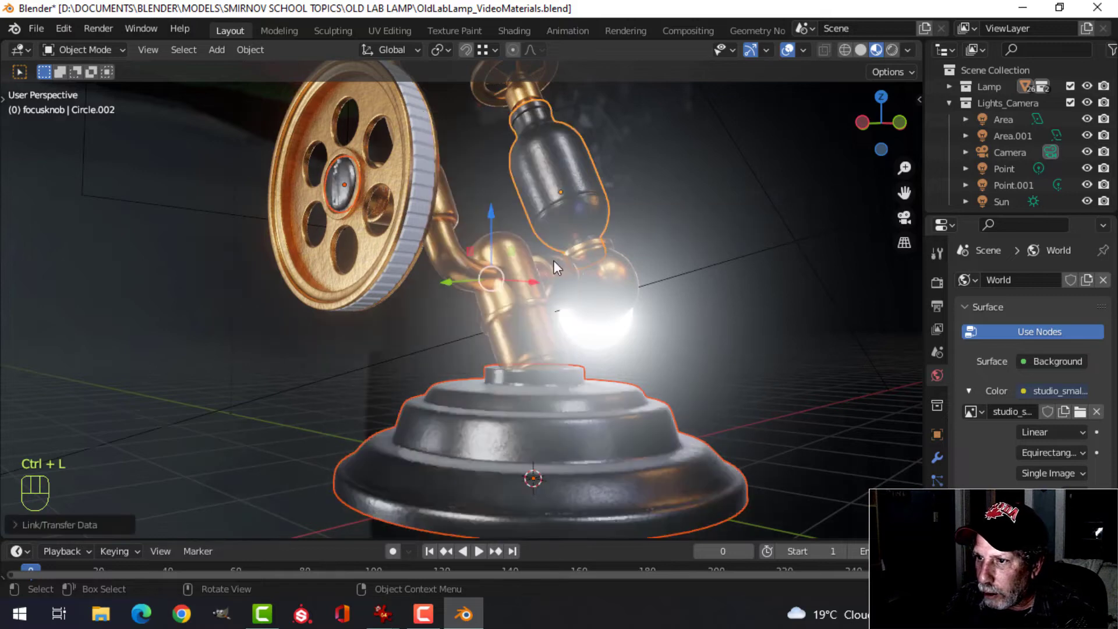
pyautogui.hotkey('alt', 'a')
# - Link the black handle's material to the ribbed outer rim of the perforated wheel
pyautogui.click(344, 185)
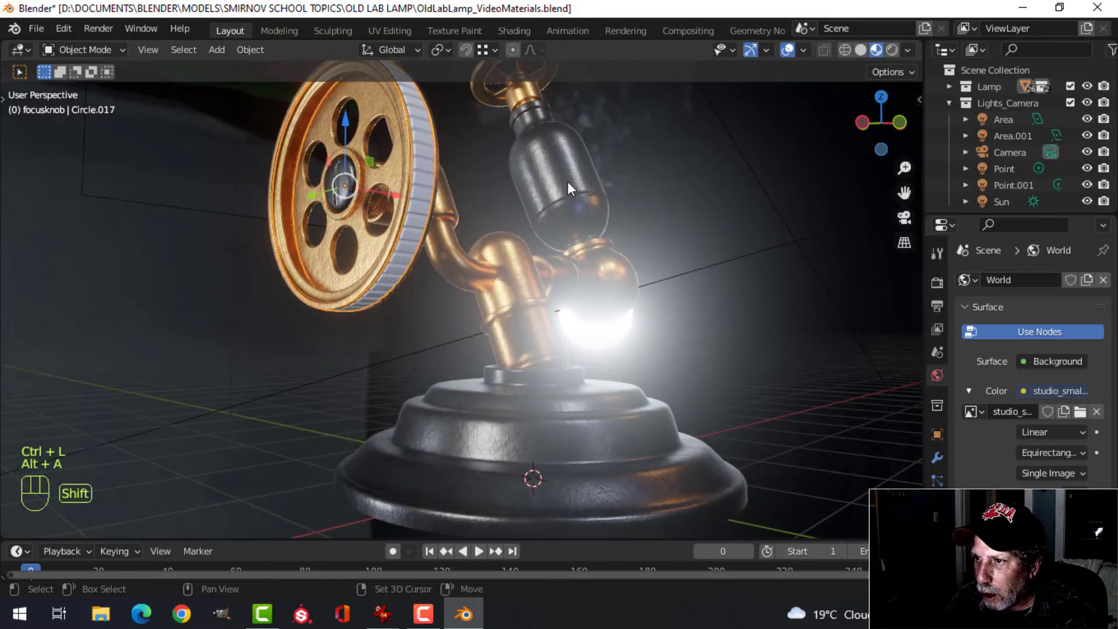
pyautogui.keyDown('shift'); pyautogui.click(567, 181); pyautogui.keyUp('shift')
pyautogui.hotkey('ctrl', 'l')
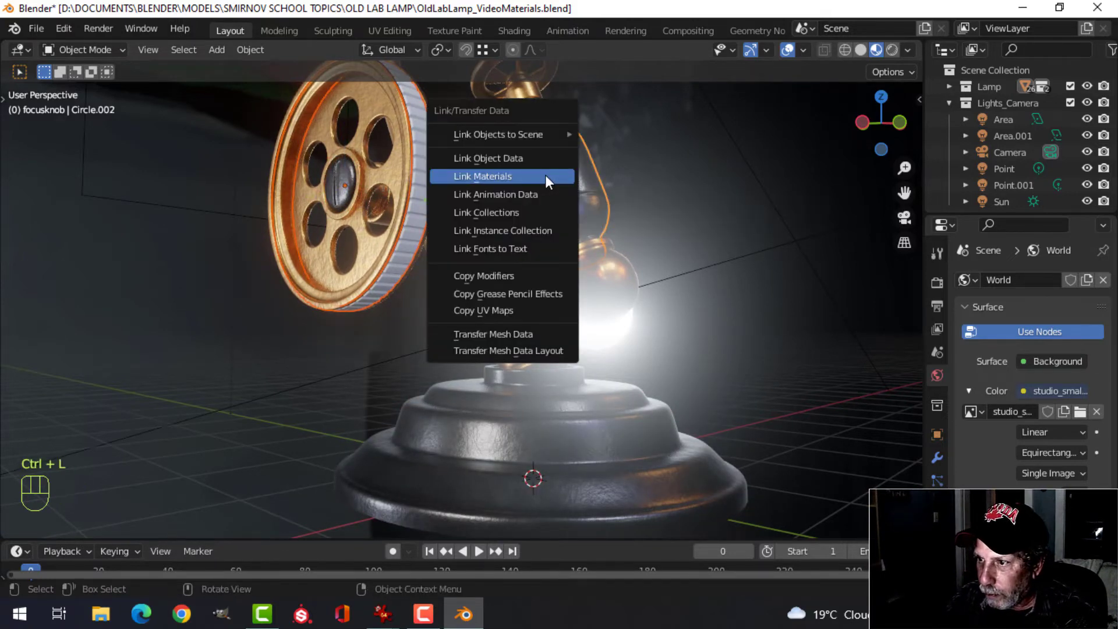
pyautogui.click(545, 176)
pyautogui.hotkey('alt', 'a')
# - Link the black handle's material to the small white cap on the wheel's arm joint and save the file
pyautogui.moveTo(664, 323); pyautogui.dragTo(459, 244, button='middle')
pyautogui.scroll(3, 459, 215)
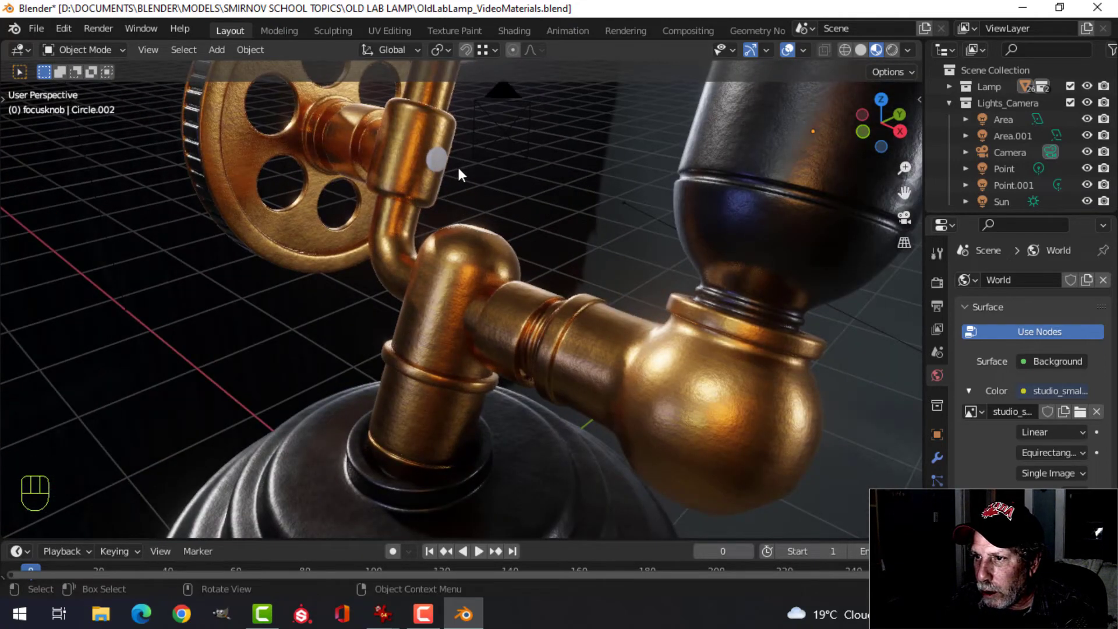
pyautogui.click(457, 169)
pyautogui.keyDown('shift'); pyautogui.click(736, 166); pyautogui.keyUp('shift')
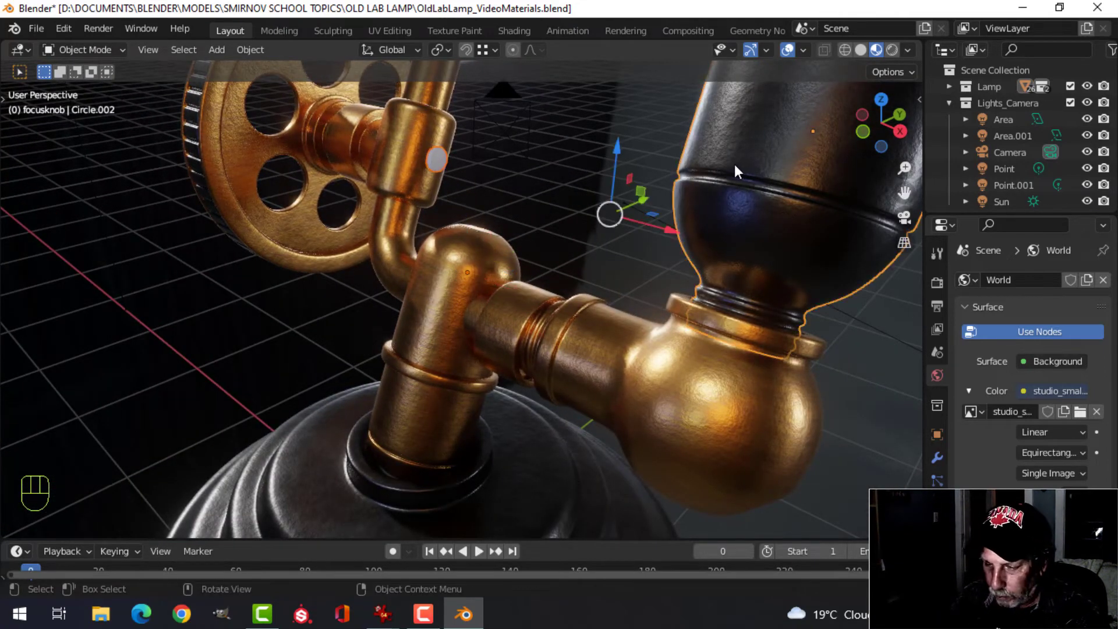
pyautogui.hotkey('ctrl', 'l')
pyautogui.click(732, 164)
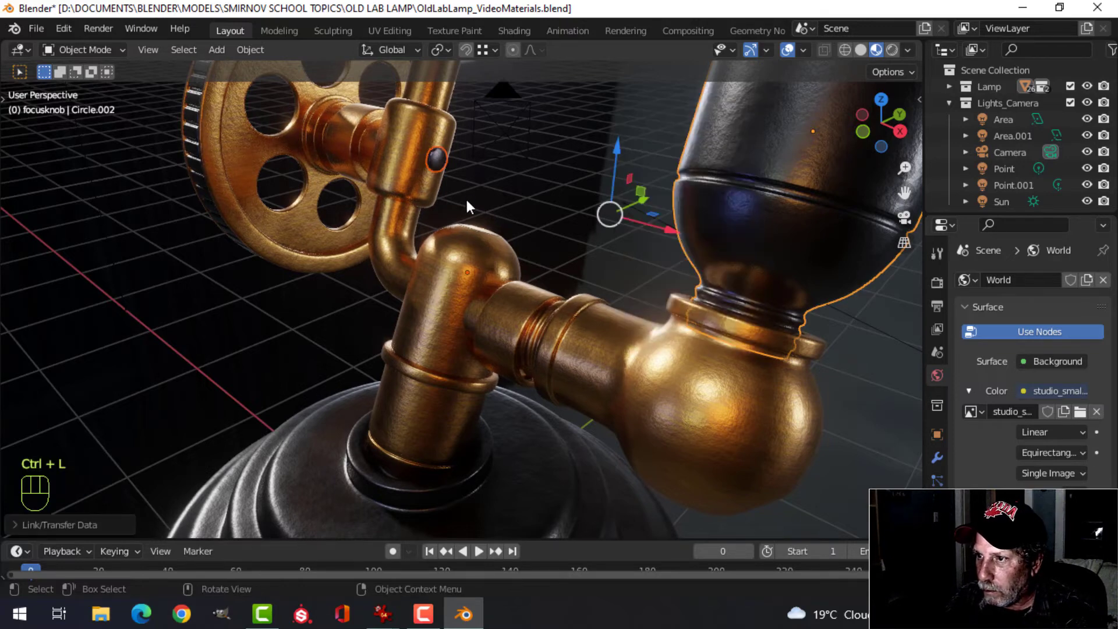
pyautogui.scroll(-5, 469, 207)
pyautogui.hotkey('alt', 'a')
pyautogui.hotkey('ctrl', 's')
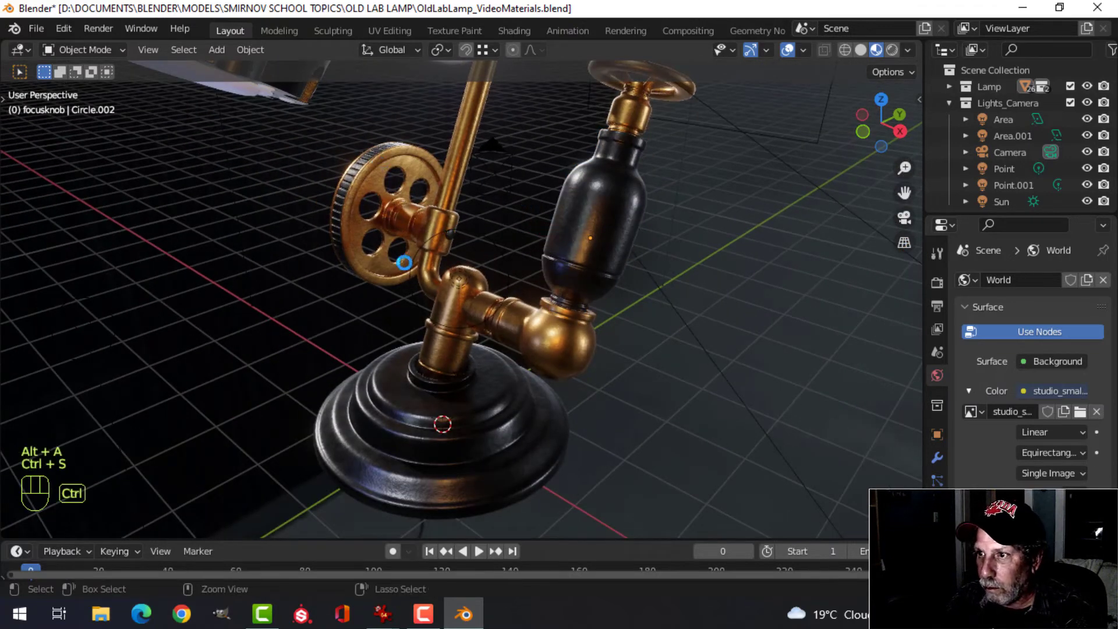
# - Link the lamp head's black housing material to the white screws and the ring around the light disc on its underside
pyautogui.keyDown('shift'); pyautogui.moveTo(406, 276); pyautogui.dragTo(410, 284, button='middle'); pyautogui.keyUp('shift')
pyautogui.scroll(-4, 494, 169)
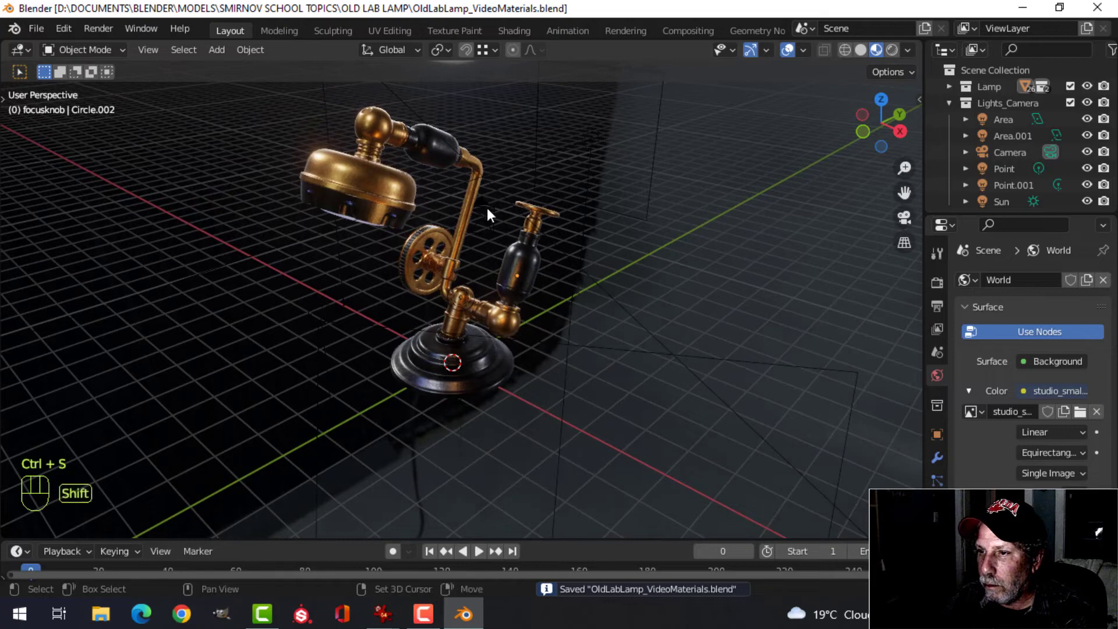
pyautogui.keyDown('shift'); pyautogui.moveTo(487, 208); pyautogui.dragTo(527, 195, button='middle'); pyautogui.keyUp('shift')
pyautogui.scroll(4, 480, 193)
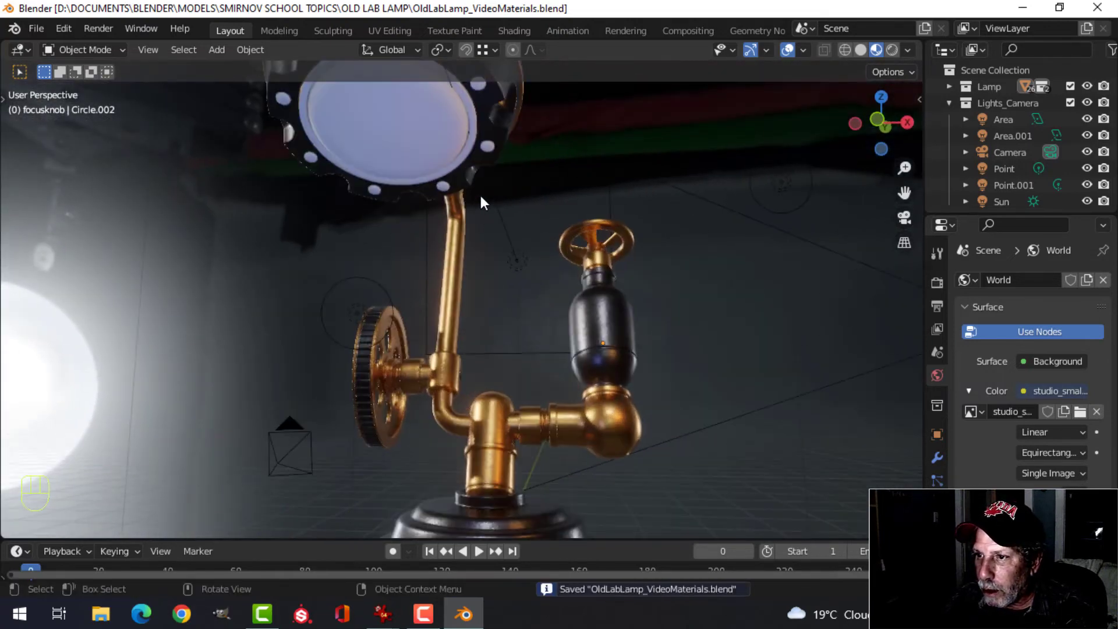
pyautogui.moveTo(479, 260)
pyautogui.mouseDown(button='middle')
pyautogui.moveTo(487, 279)
pyautogui.moveTo(476, 259)
pyautogui.mouseUp(button='middle')
pyautogui.scroll(3, 466, 227)
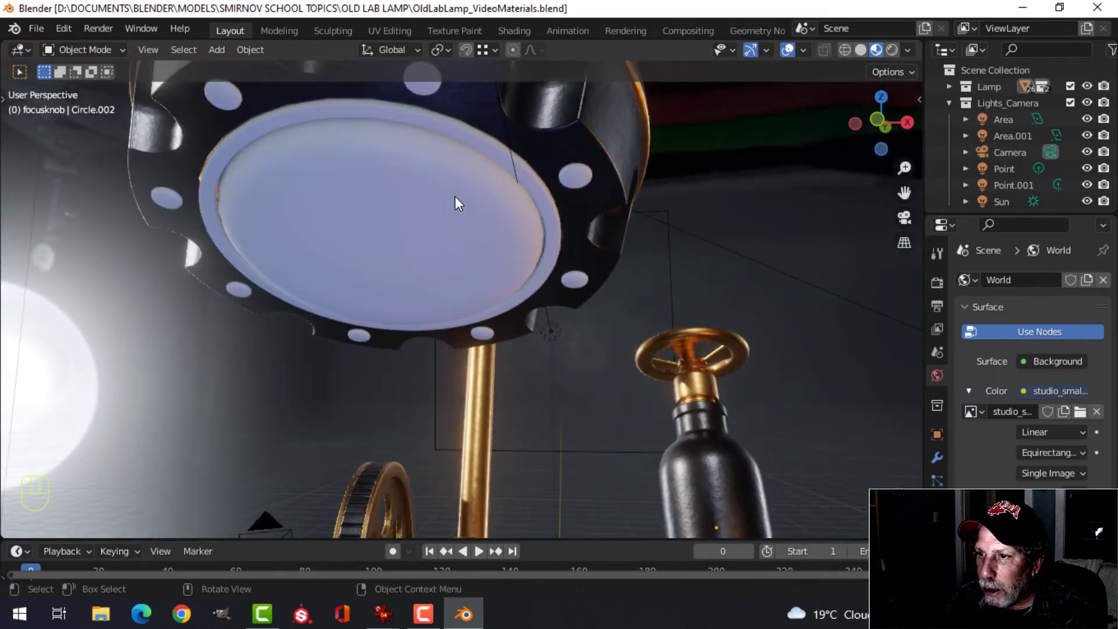
pyautogui.click(421, 88)
pyautogui.keyDown('shift'); pyautogui.click(438, 128); pyautogui.keyUp('shift')
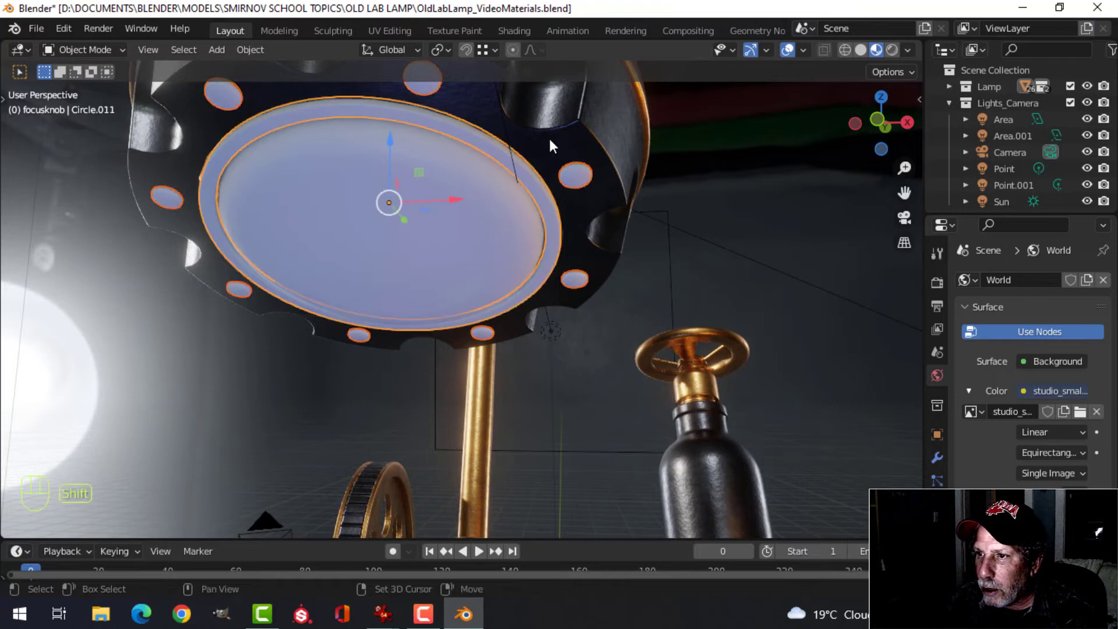
pyautogui.keyDown('shift'); pyautogui.click(615, 122); pyautogui.keyUp('shift')
pyautogui.hotkey('ctrl', 'l')
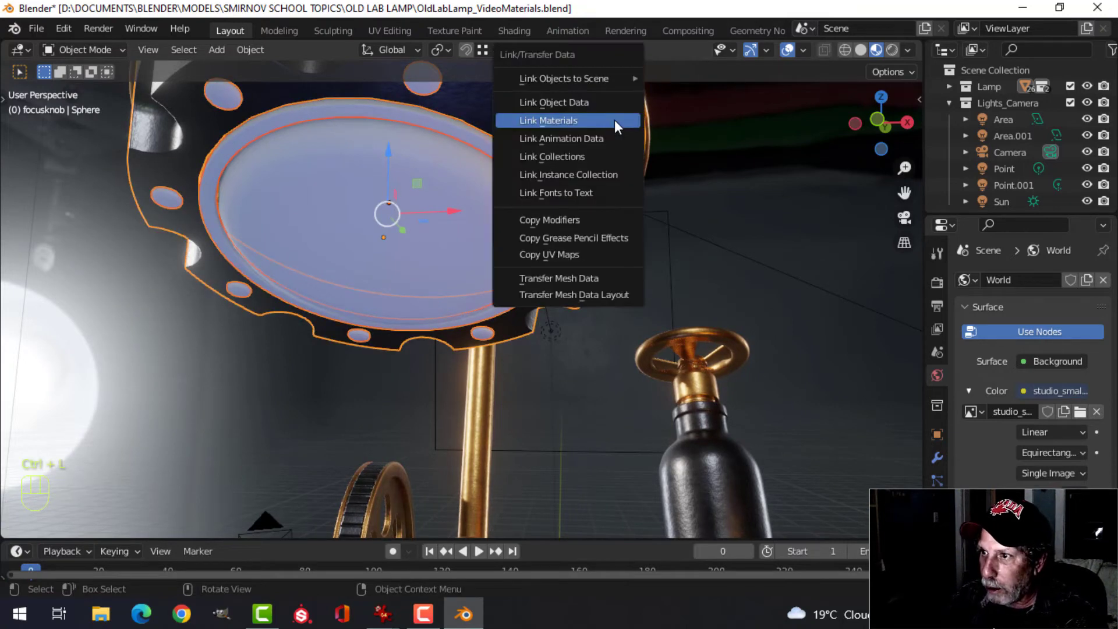
pyautogui.click(614, 120)
pyautogui.scroll(-5, 473, 202)
pyautogui.hotkey('alt', 'a')
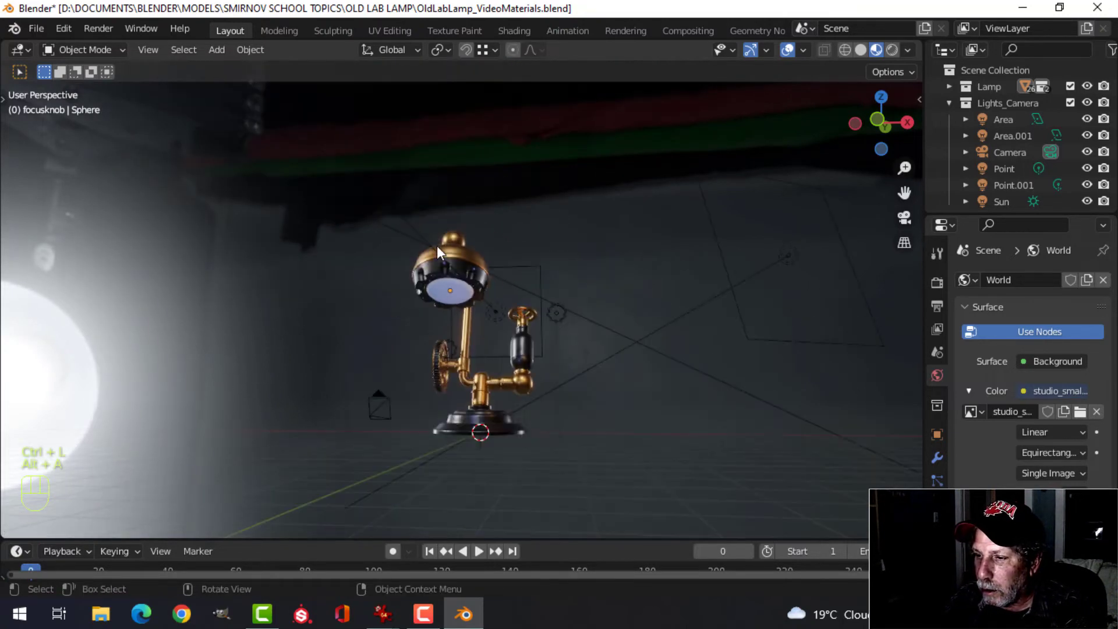
# - Examine the light disc's Emission material in the enlarged node editor, including its Principled BSDF, Layer Weight, ColorRamp and Mix Shader nodes
pyautogui.moveTo(437, 246); pyautogui.dragTo(473, 268, button='middle')
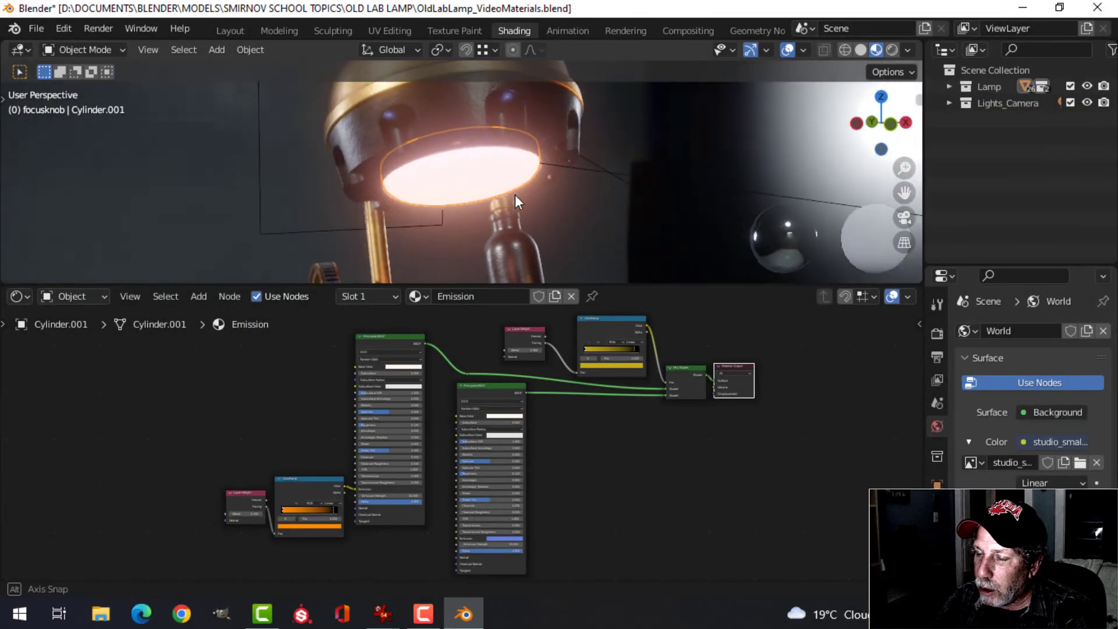
pyautogui.scroll(1, 570, 432)
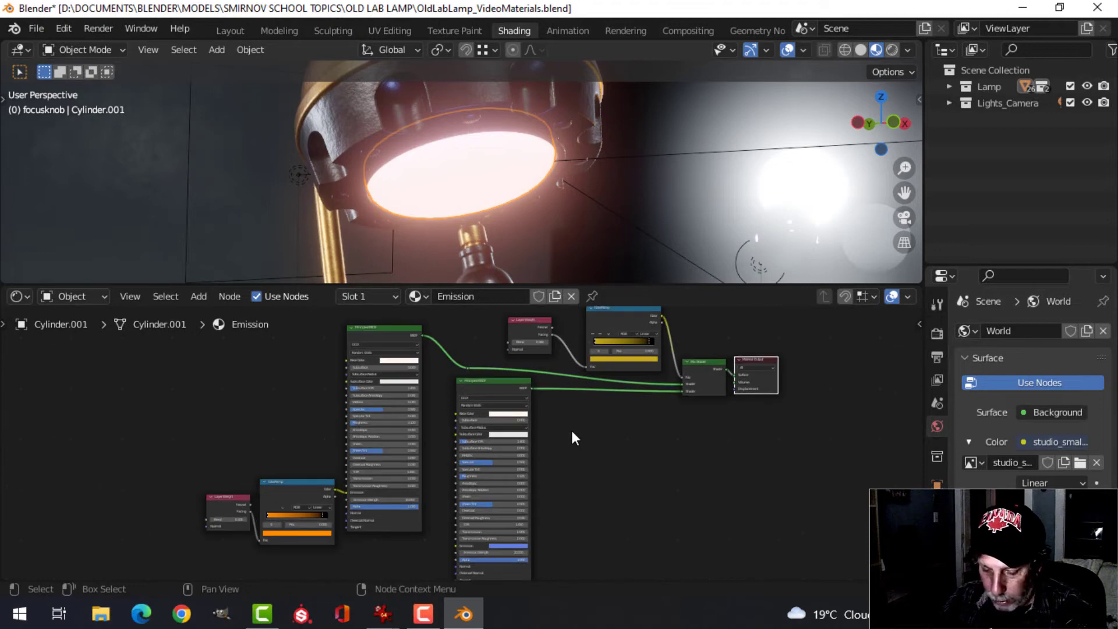
pyautogui.hotkey('ctrl', 'space')
pyautogui.scroll(3, 717, 365)
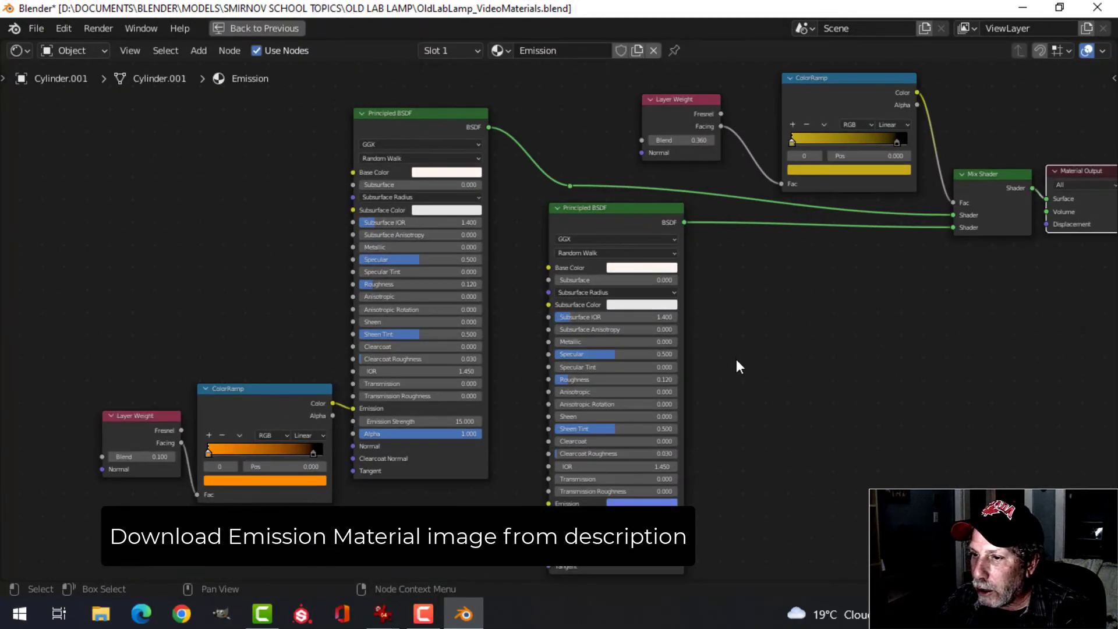
pyautogui.scroll(-2, 798, 354)
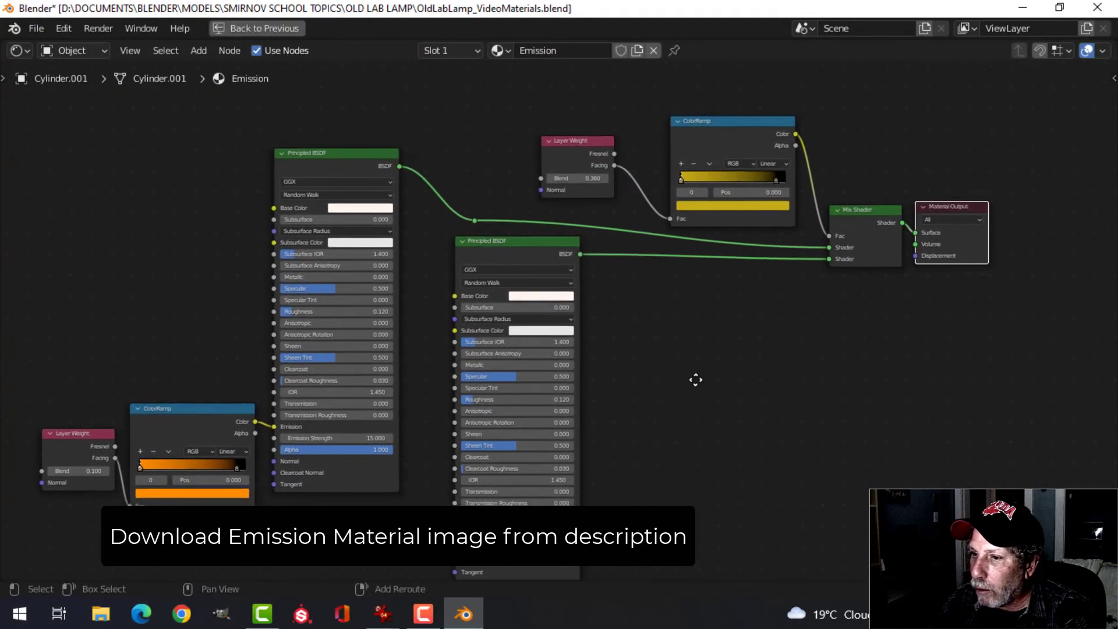
pyautogui.scroll(1, 697, 376)
pyautogui.scroll(-1, 692, 377)
pyautogui.moveTo(686, 378); pyautogui.dragTo(724, 348, button='middle')
pyautogui.scroll(2, 705, 349)
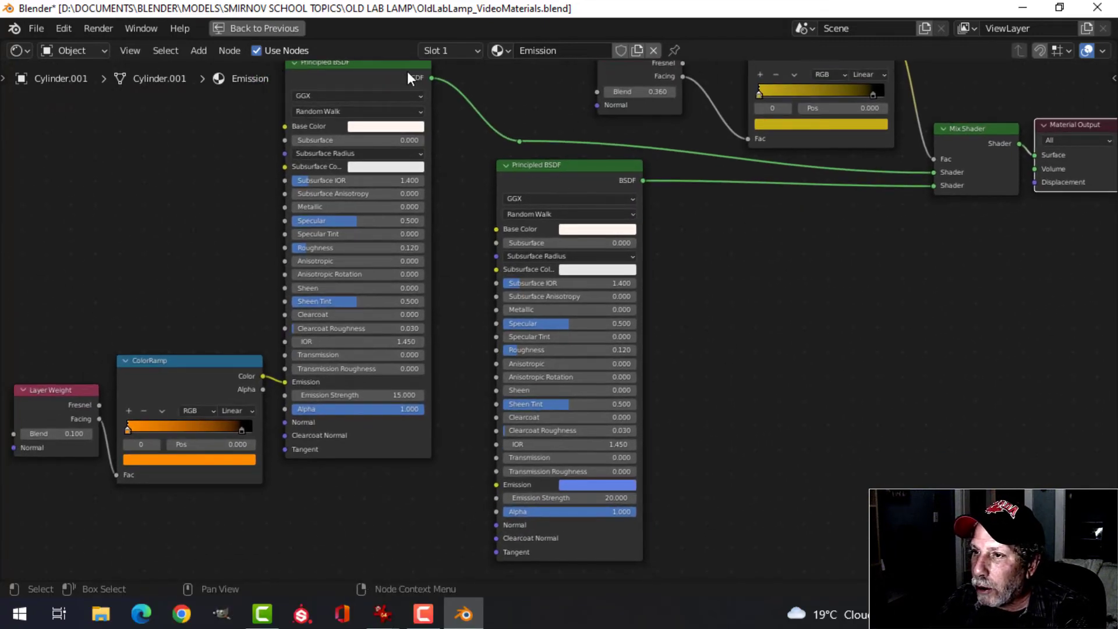
# - Examine the emission colours and strengths of the two Principled BSDF nodes and the Layer Weight and orange ColorRamp feeding the first one
pyautogui.scroll(-1, 670, 262)
pyautogui.scroll(-1, 833, 239)
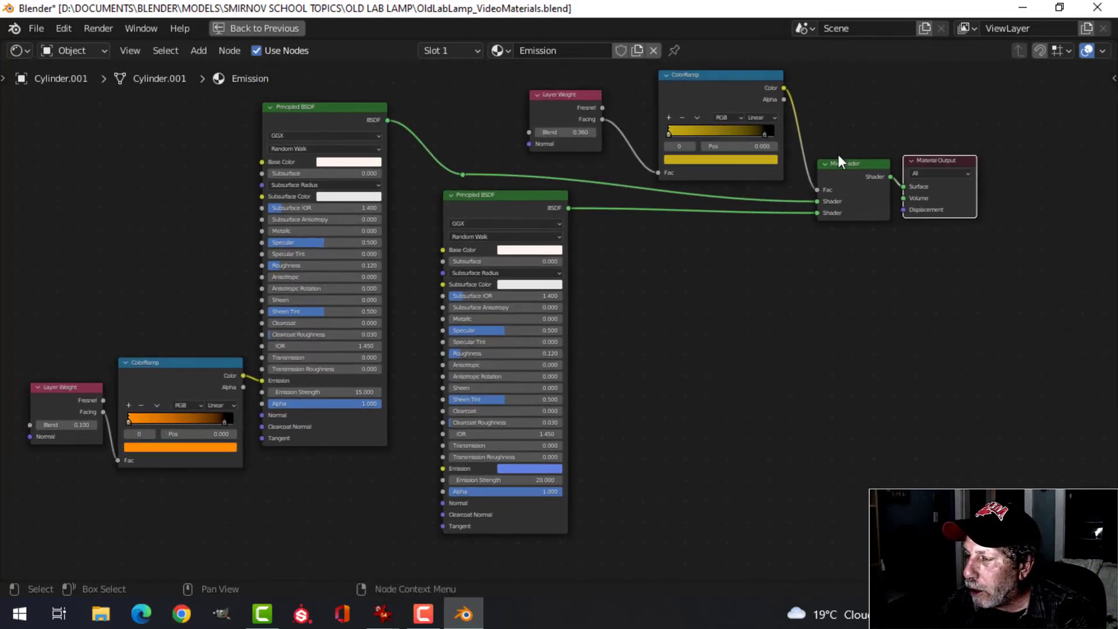
pyautogui.scroll(2, 722, 345)
pyautogui.moveTo(679, 359); pyautogui.dragTo(707, 332, button='middle')
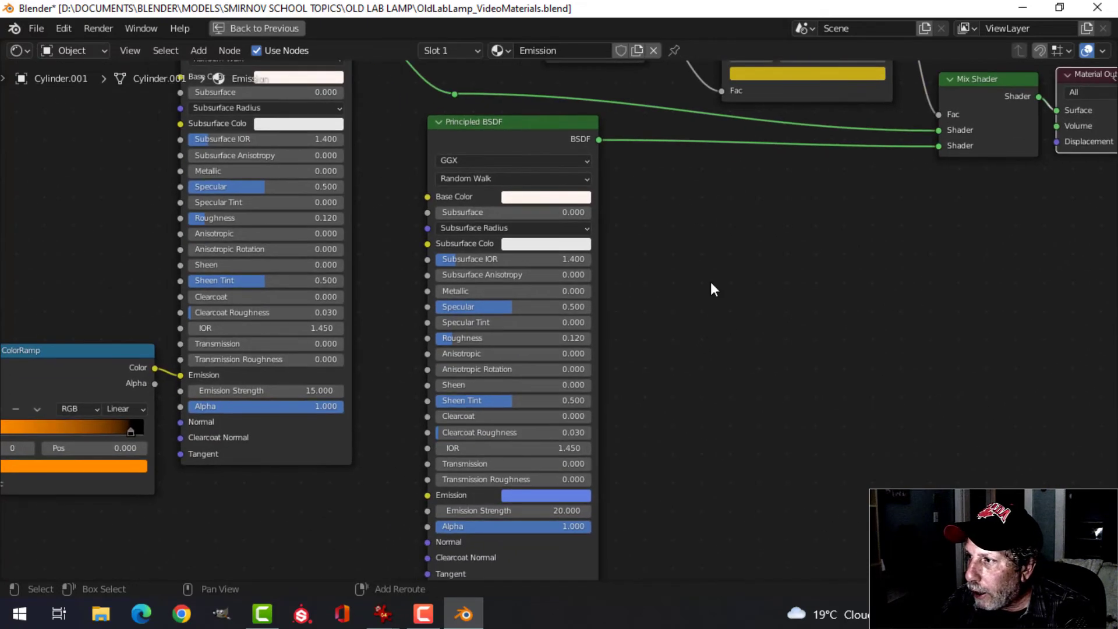
pyautogui.scroll(-1, 682, 340)
pyautogui.scroll(1, 675, 375)
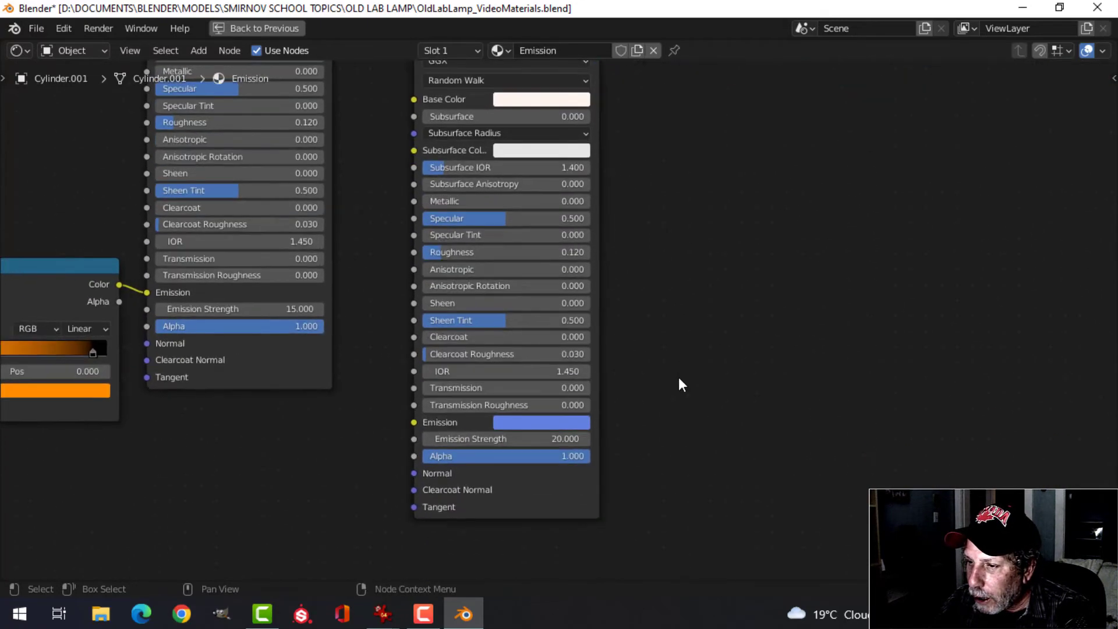
pyautogui.scroll(1, 618, 343)
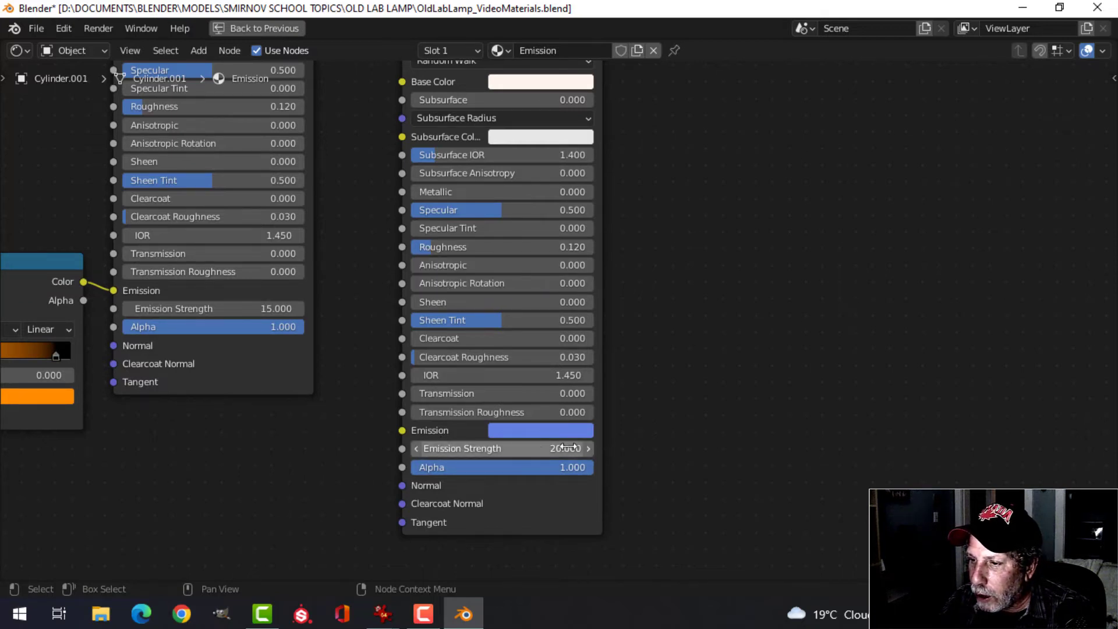
pyautogui.scroll(-2, 680, 410)
pyautogui.moveTo(679, 382); pyautogui.dragTo(849, 461, button='middle')
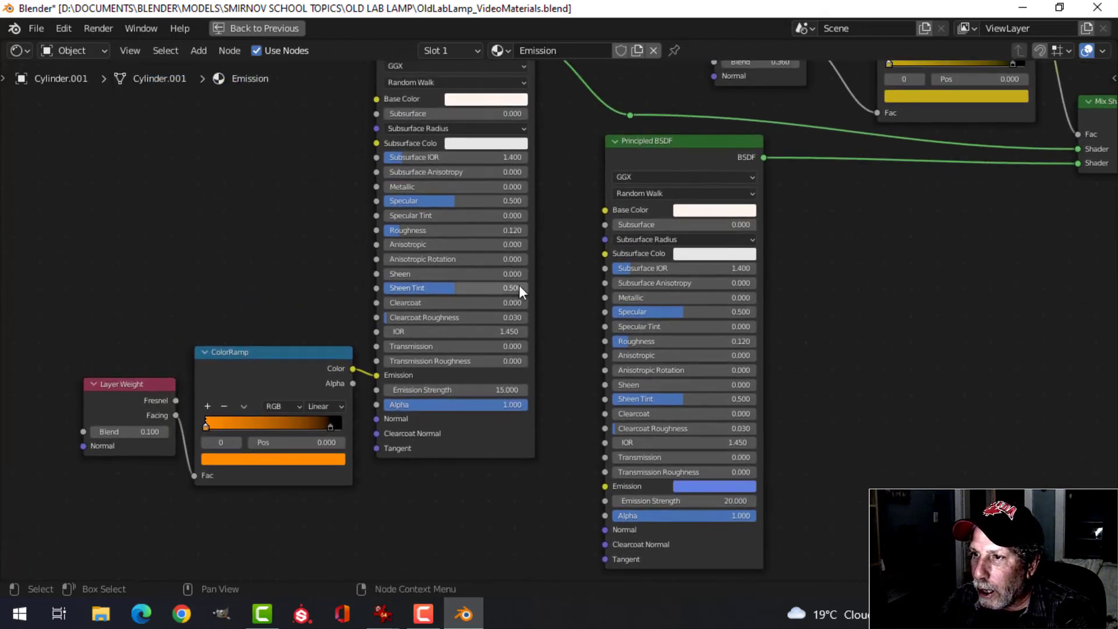
pyautogui.moveTo(560, 234)
pyautogui.mouseDown(button='middle')
pyautogui.moveTo(569, 267)
pyautogui.moveTo(580, 225)
pyautogui.mouseUp(button='middle')
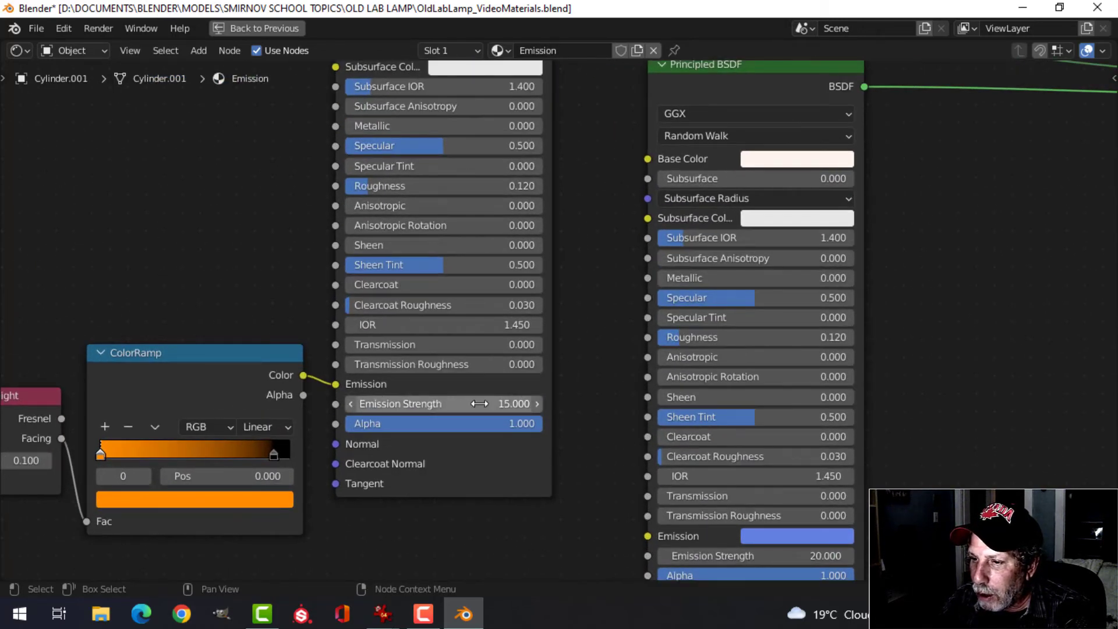
pyautogui.scroll(-2, 326, 442)
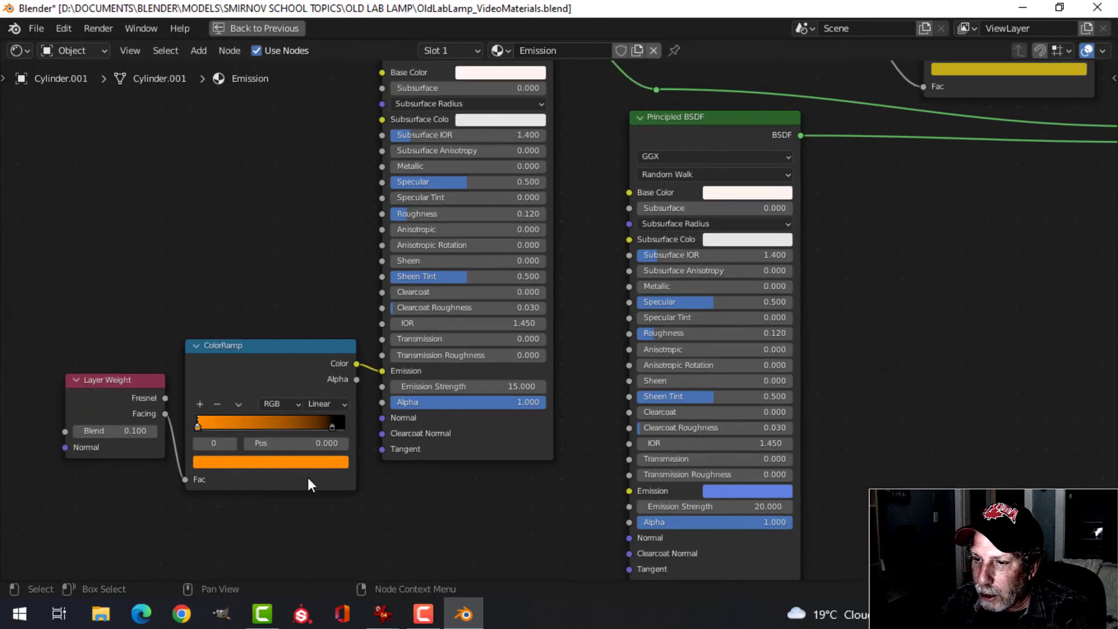
pyautogui.moveTo(307, 477); pyautogui.dragTo(419, 479, button='middle')
pyautogui.scroll(1, 330, 391)
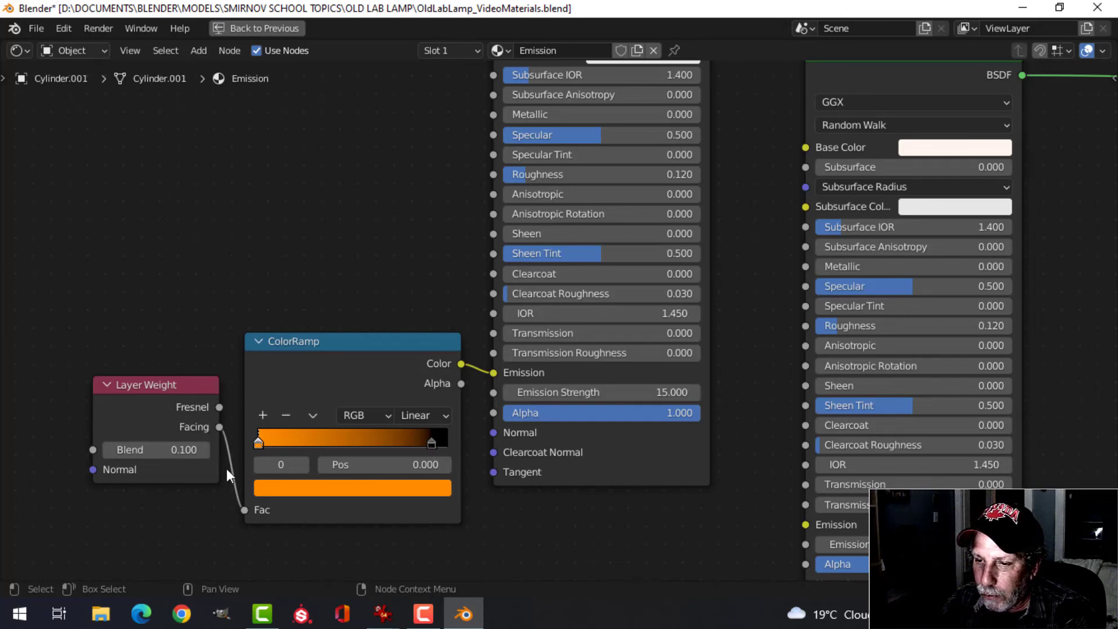
# - Examine the Layer Weight and yellow ColorRamp that drive the Mix Shader, and restore the normal screen layout
pyautogui.scroll(-2, 579, 293)
pyautogui.keyDown('shift'); pyautogui.moveTo(638, 269); pyautogui.dragTo(410, 398, button='middle'); pyautogui.keyUp('shift')
pyautogui.moveTo(806, 327); pyautogui.dragTo(754, 417, button='middle')
pyautogui.scroll(3, 629, 348)
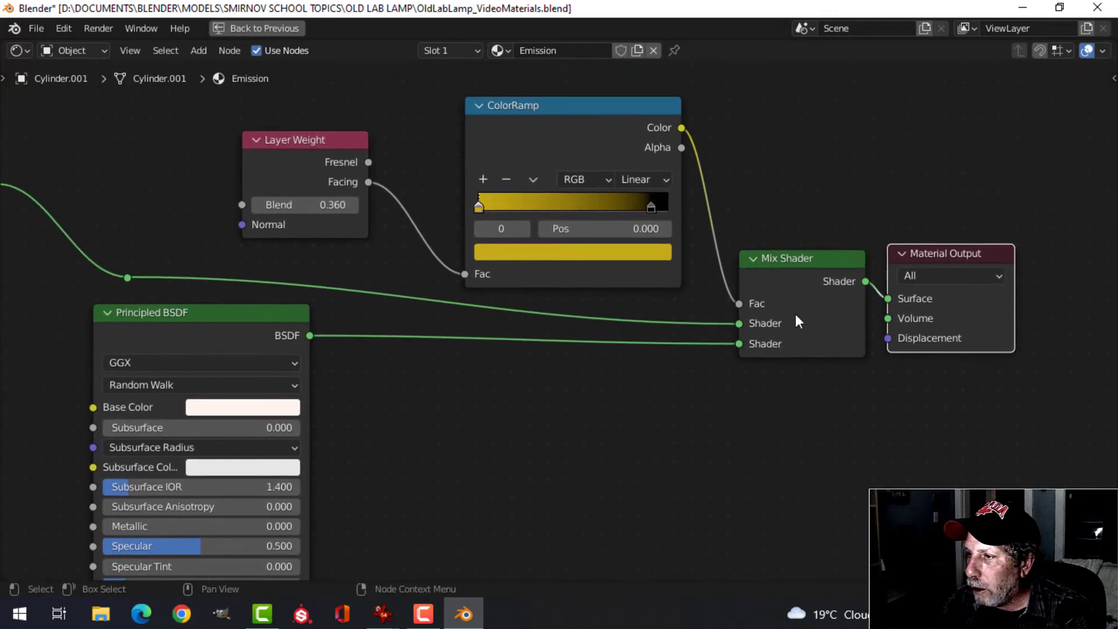
pyautogui.moveTo(672, 324); pyautogui.dragTo(710, 332, button='middle')
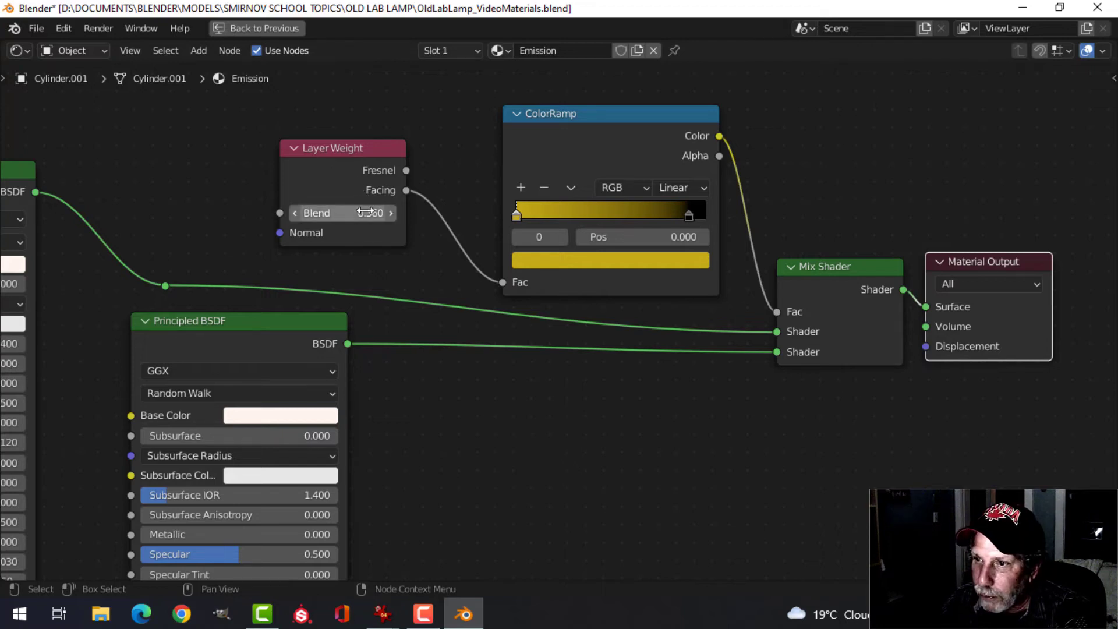
pyautogui.click(263, 28)
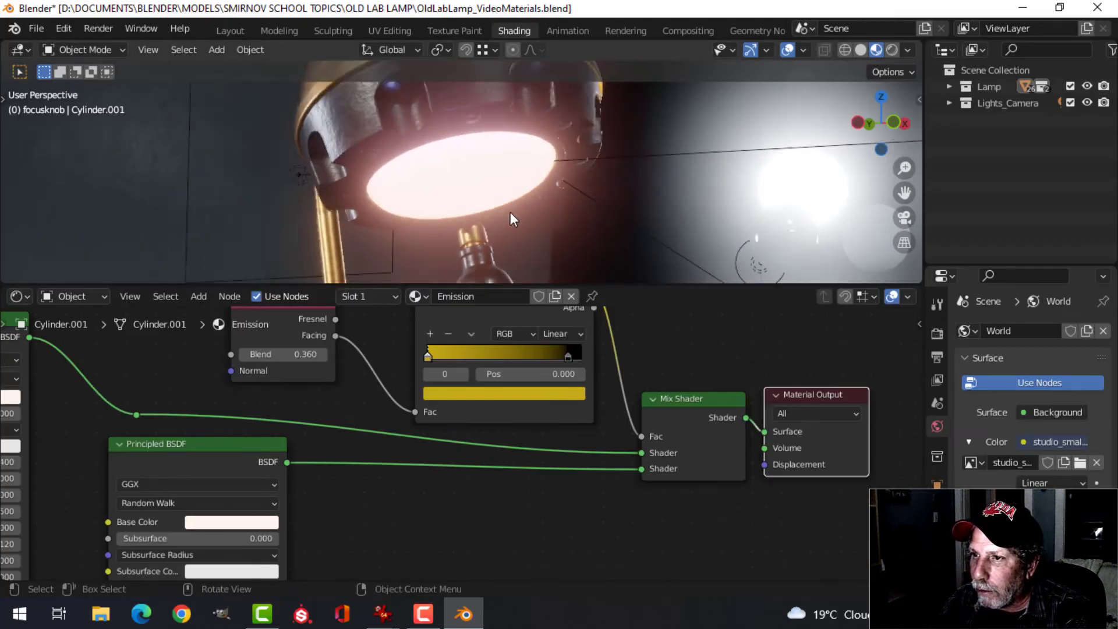
# - Go to the Layout workspace, deselect everything and reframe the camera on the lamp's wheel side with the light disc in view
pyautogui.click(693, 31)
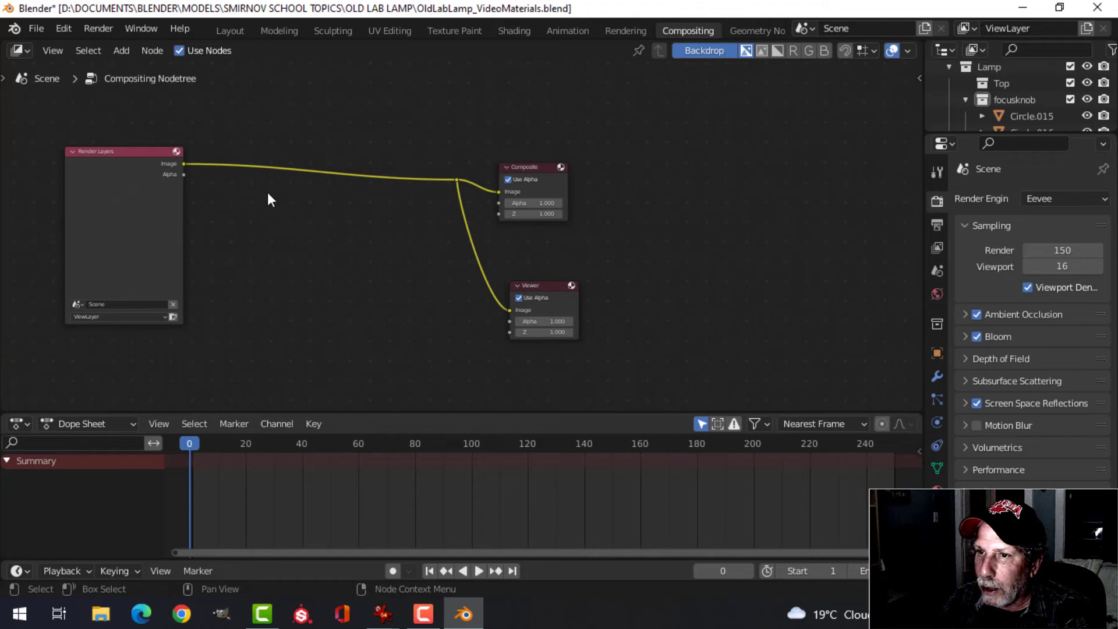
pyautogui.click(235, 28)
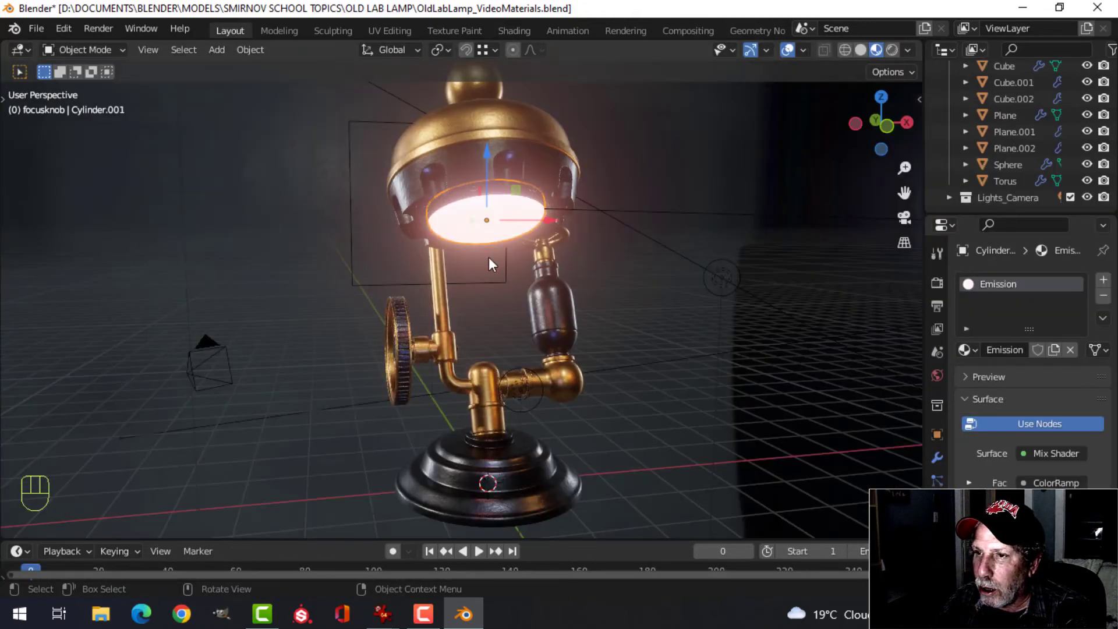
pyautogui.hotkey('alt', 'a')
pyautogui.moveTo(601, 277); pyautogui.dragTo(508, 316, button='middle')
pyautogui.moveTo(436, 273); pyautogui.dragTo(543, 306, button='middle')
pyautogui.press('KP_0')
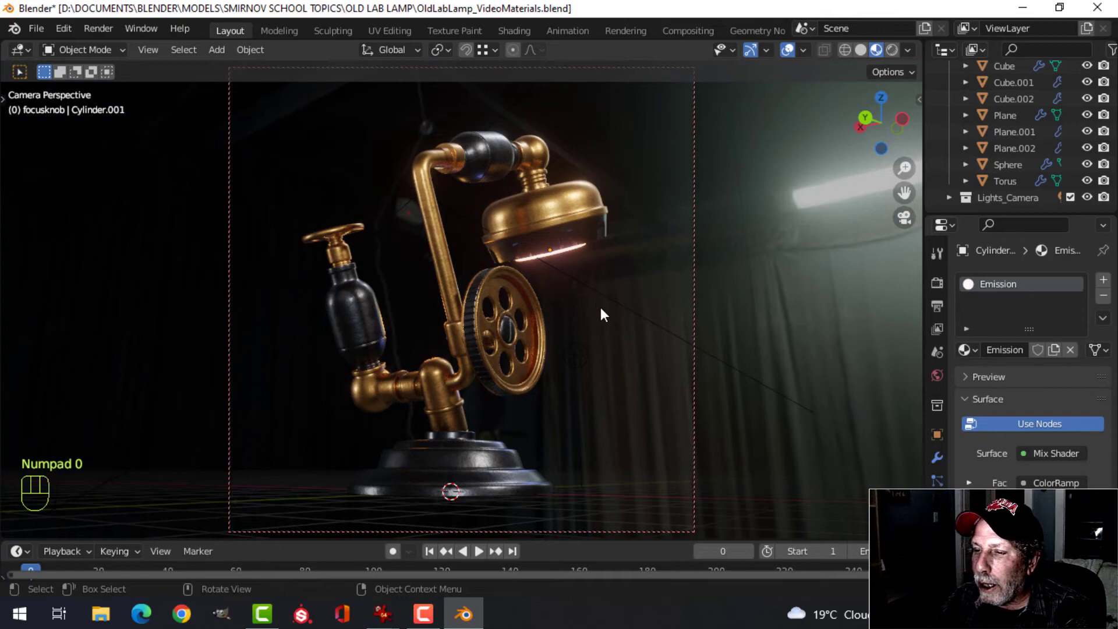
pyautogui.moveTo(618, 320); pyautogui.dragTo(554, 298, button='middle')
pyautogui.moveTo(467, 316); pyautogui.dragTo(584, 324, button='middle')
pyautogui.scroll(1, 623, 309)
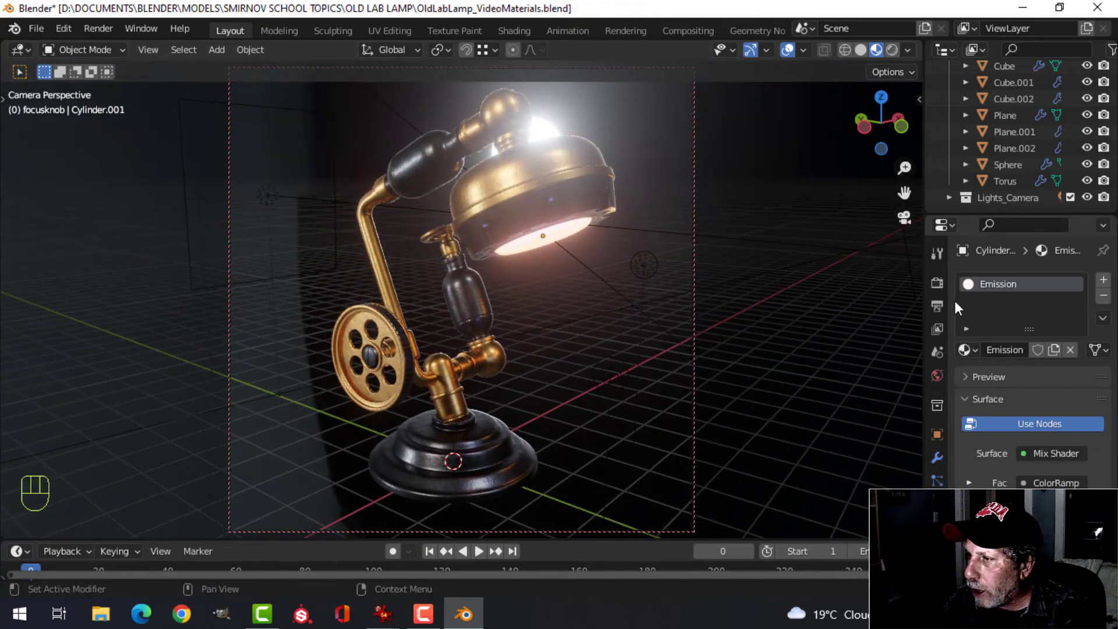
# - Enter 2 as the Ambient Occlusion factor in the render settings, check the output resolution and save the file
pyautogui.click(937, 284)
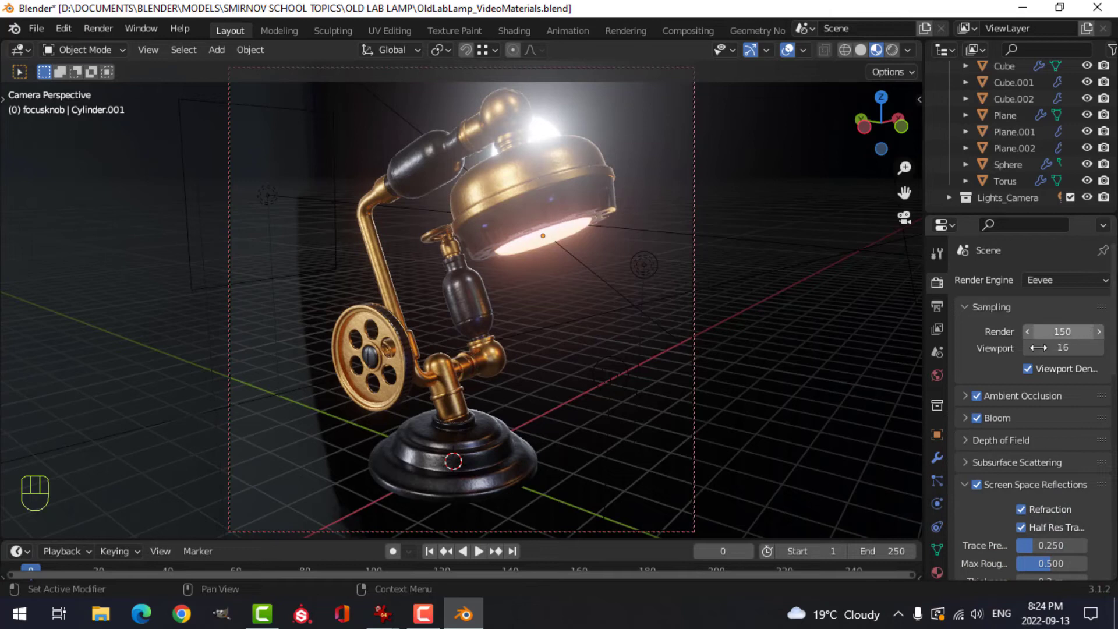
pyautogui.click(969, 396)
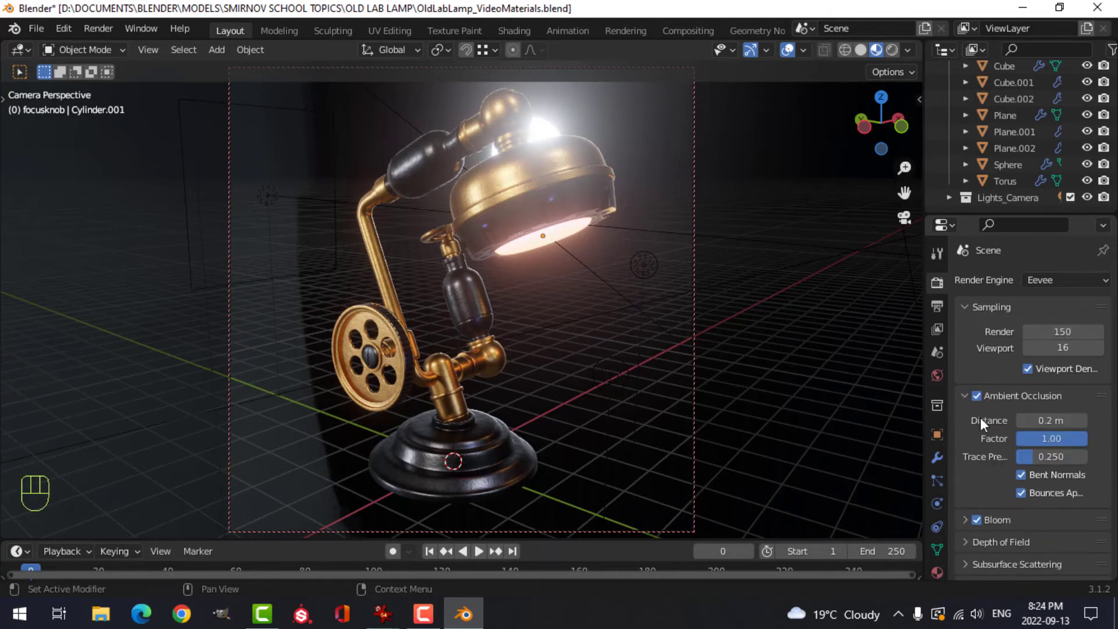
pyautogui.click(1072, 438)
pyautogui.write('2')
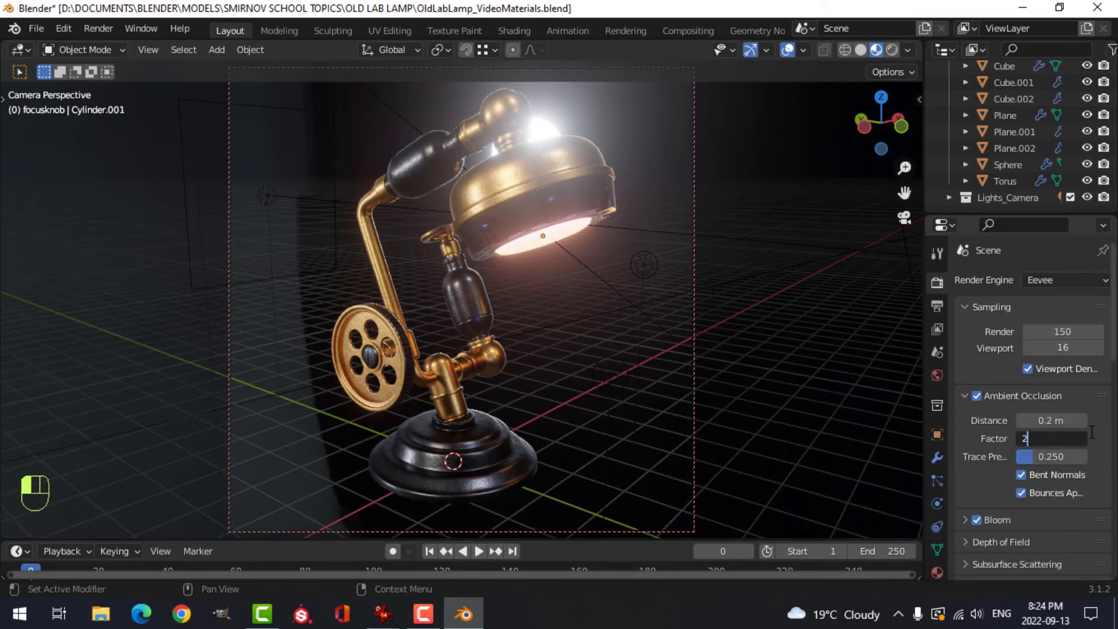
pyautogui.press('Return')
pyautogui.click(962, 396)
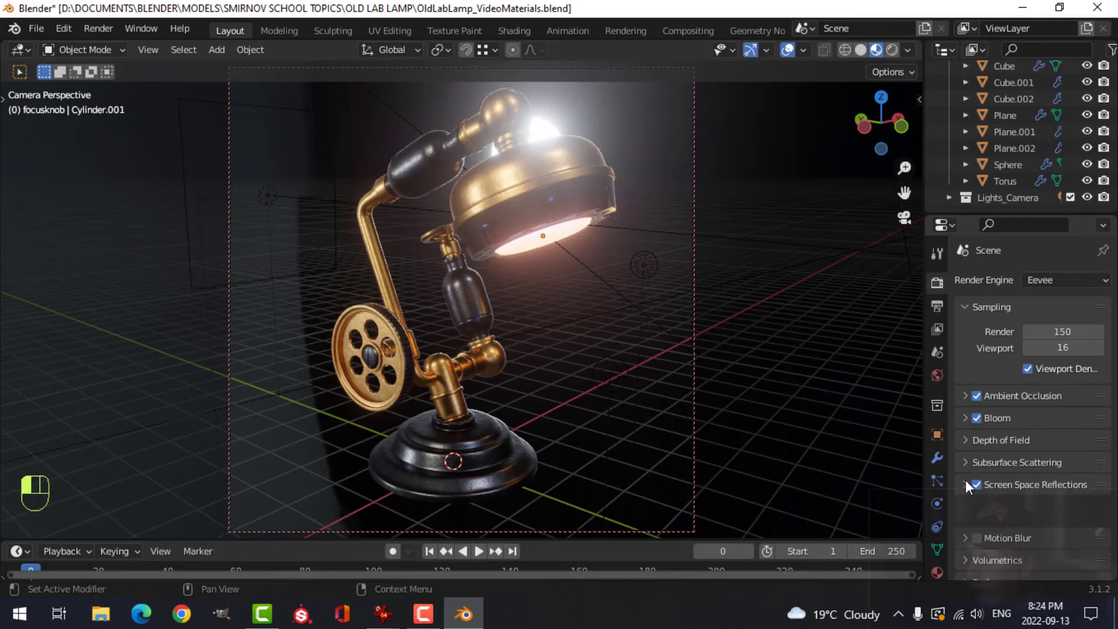
pyautogui.click(936, 306)
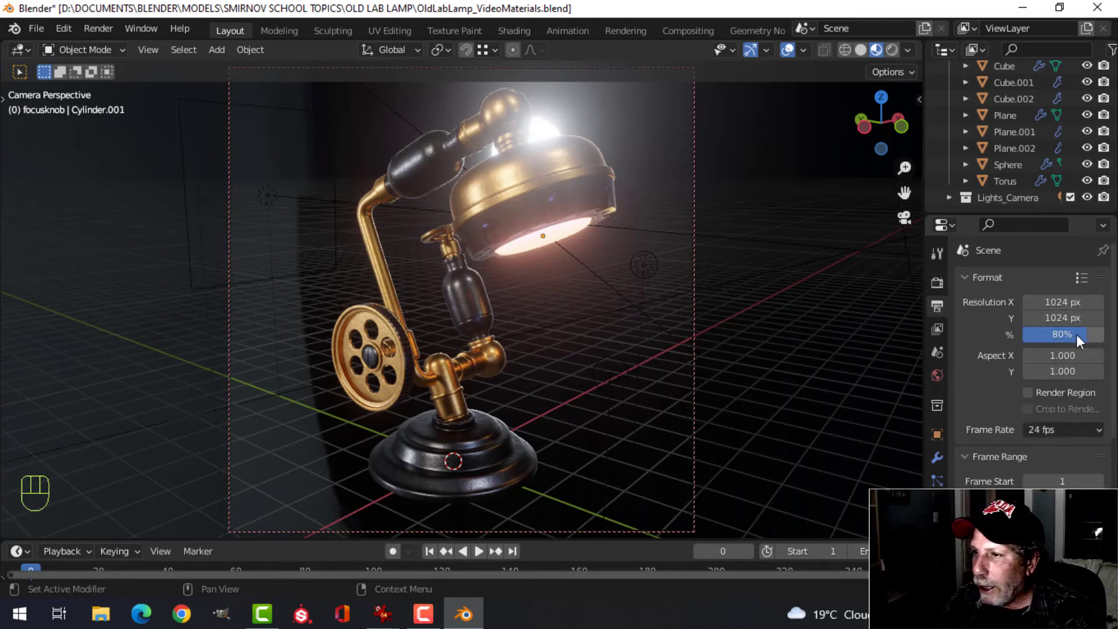
pyautogui.hotkey('ctrl', 's')
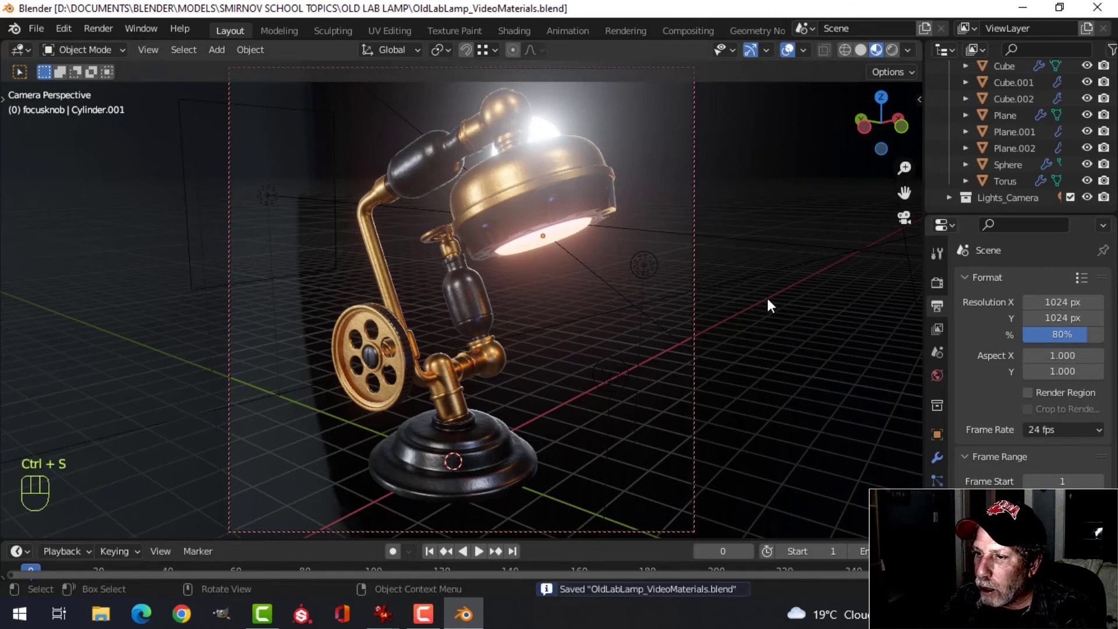
# - Adjust the camera's tilt slightly on the lamp and render the image
pyautogui.moveTo(759, 289)
pyautogui.mouseDown(button='middle')
pyautogui.moveTo(774, 268)
pyautogui.moveTo(759, 274)
pyautogui.mouseUp(button='middle')
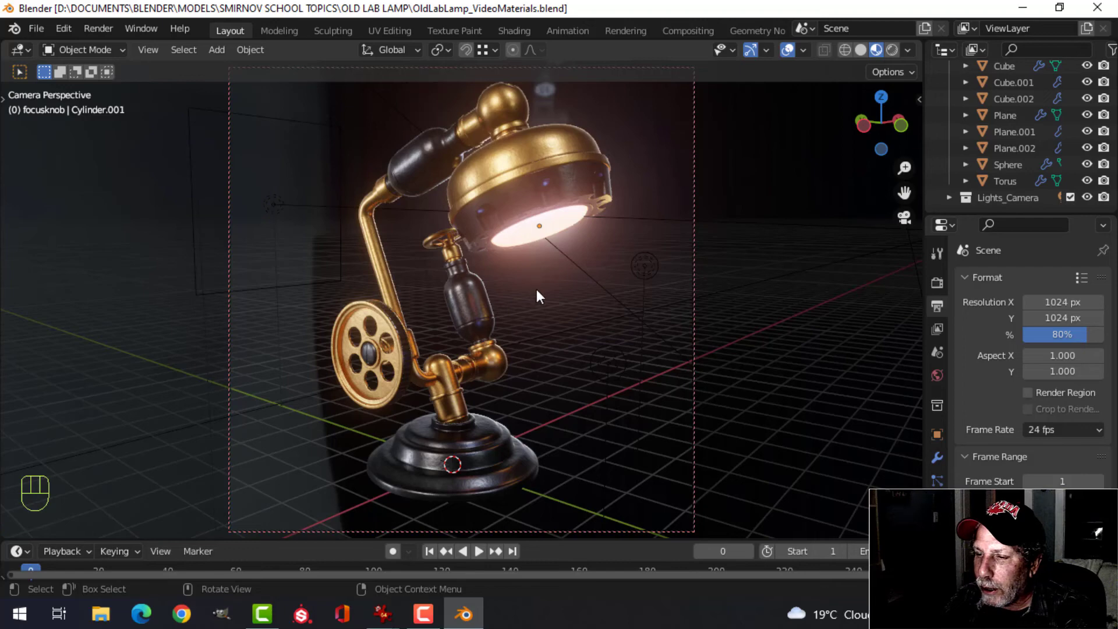
pyautogui.keyDown('shift'); pyautogui.moveTo(576, 273); pyautogui.dragTo(572, 292, button='middle'); pyautogui.keyUp('shift')
pyautogui.moveTo(572, 291)
pyautogui.mouseDown(button='middle')
pyautogui.moveTo(581, 295)
pyautogui.moveTo(571, 303)
pyautogui.mouseUp(button='middle')
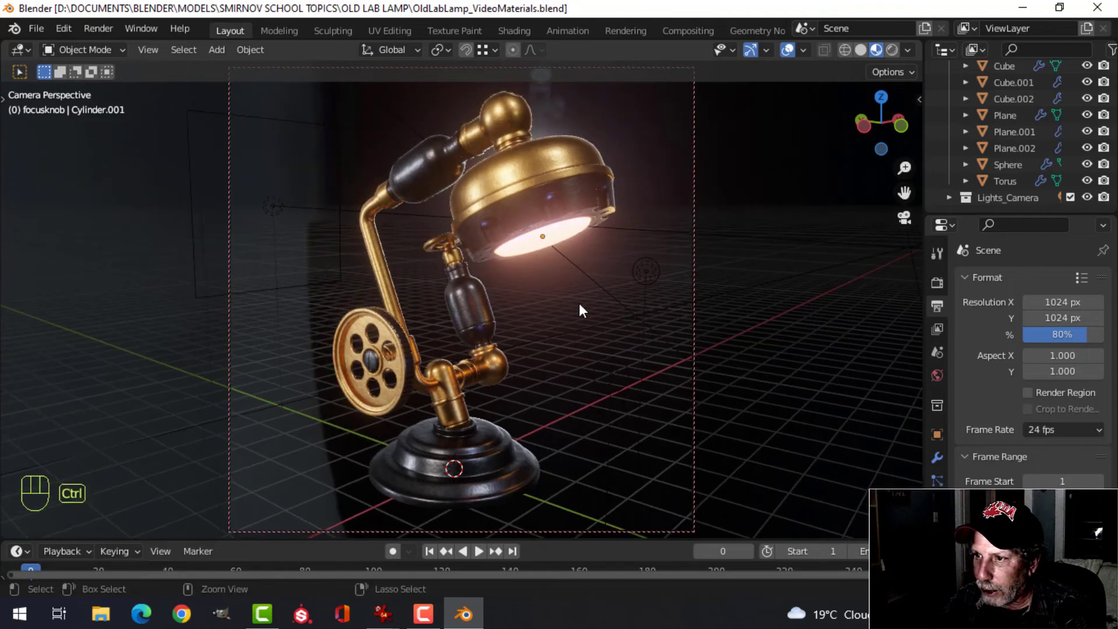
pyautogui.press('F12')
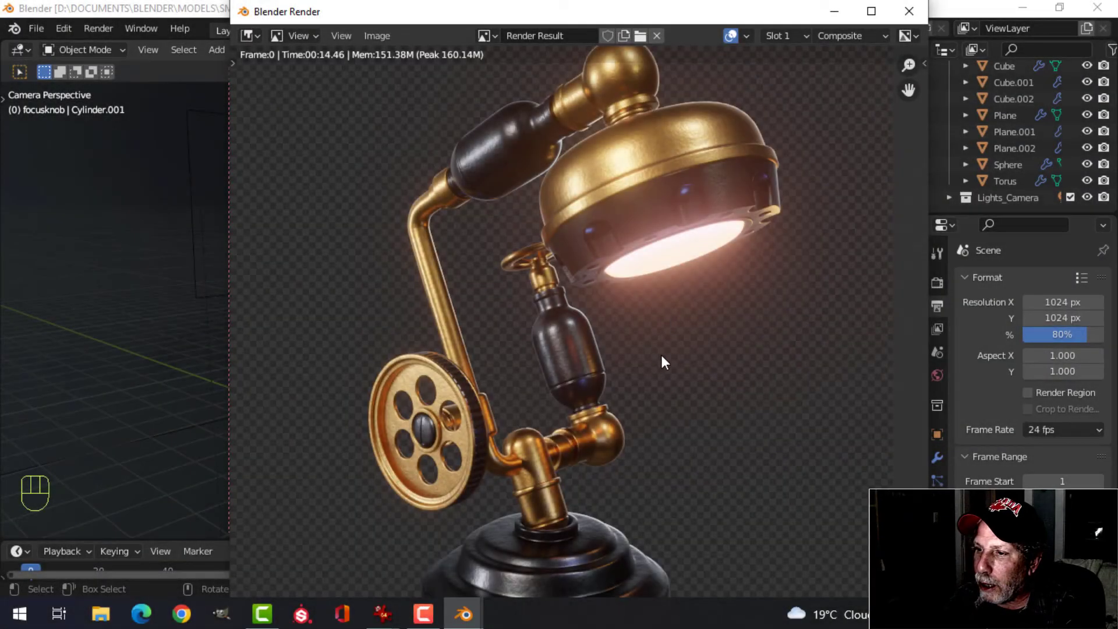
# - Inspect the rendered lamp from its head down to its base and close the render window
pyautogui.moveTo(665, 355)
pyautogui.mouseDown(button='middle')
pyautogui.moveTo(667, 321)
pyautogui.moveTo(661, 344)
pyautogui.mouseUp(button='middle')
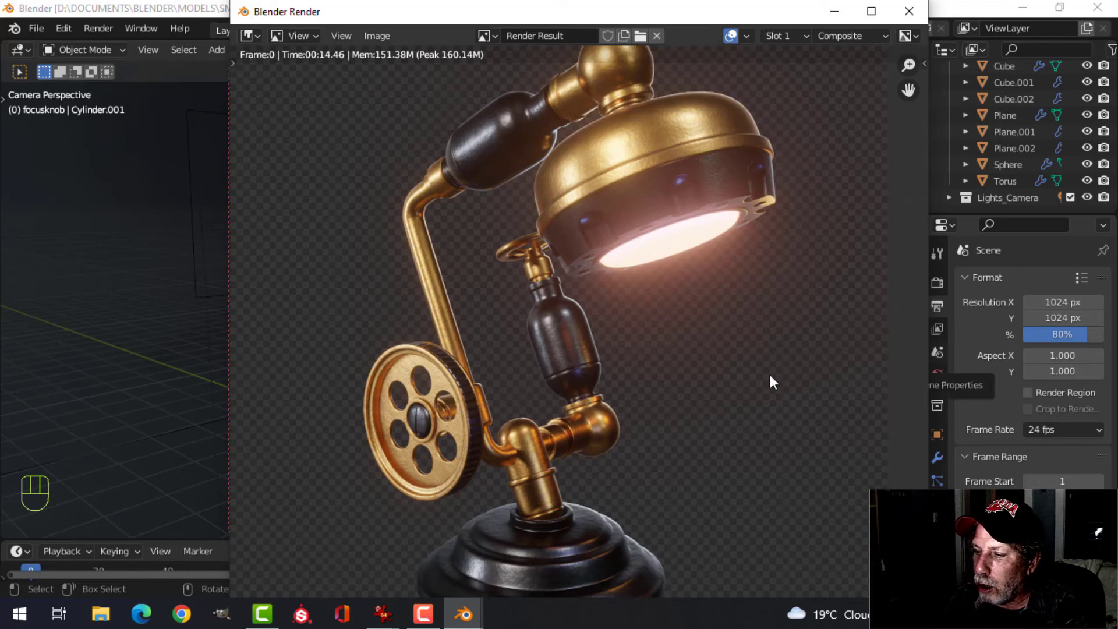
pyautogui.moveTo(770, 375); pyautogui.dragTo(764, 345, button='middle')
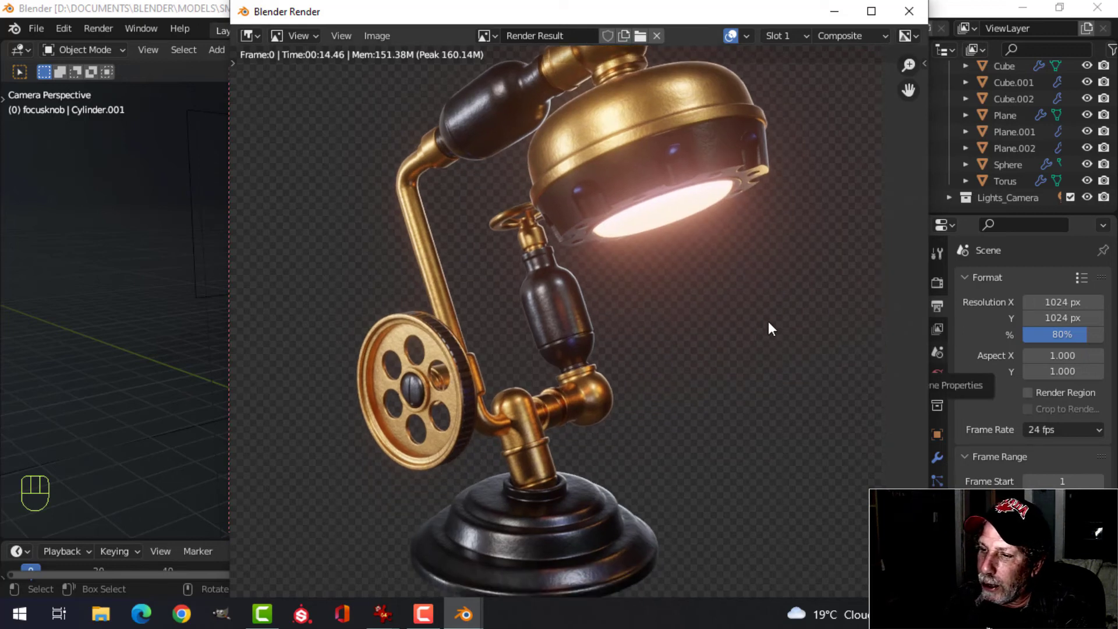
pyautogui.moveTo(757, 281); pyautogui.dragTo(767, 325, button='middle')
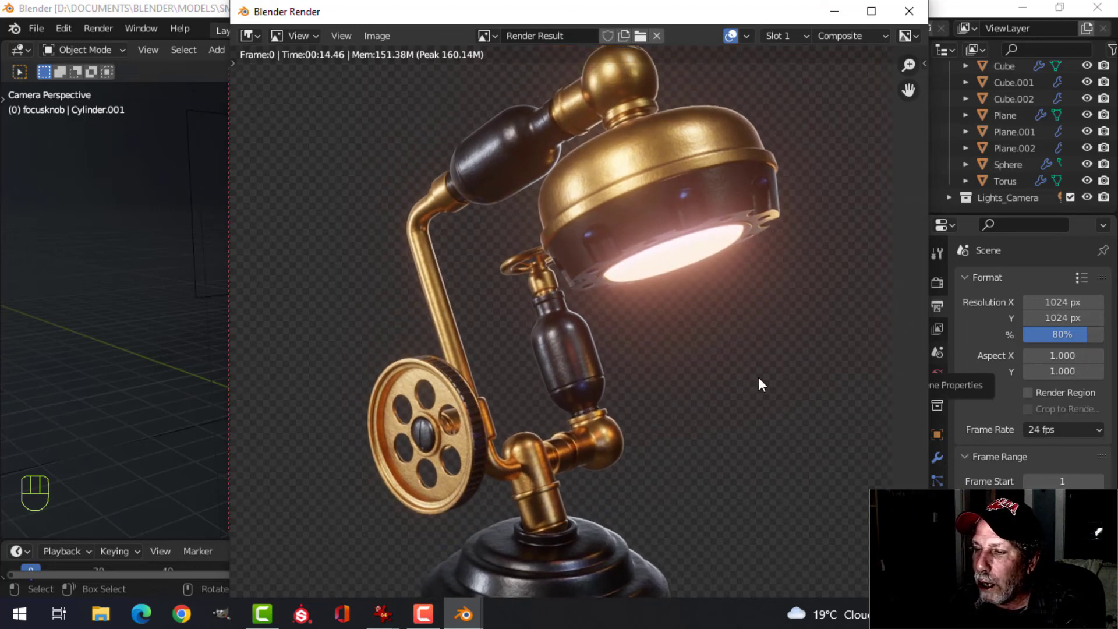
pyautogui.moveTo(753, 389); pyautogui.dragTo(754, 330, button='middle')
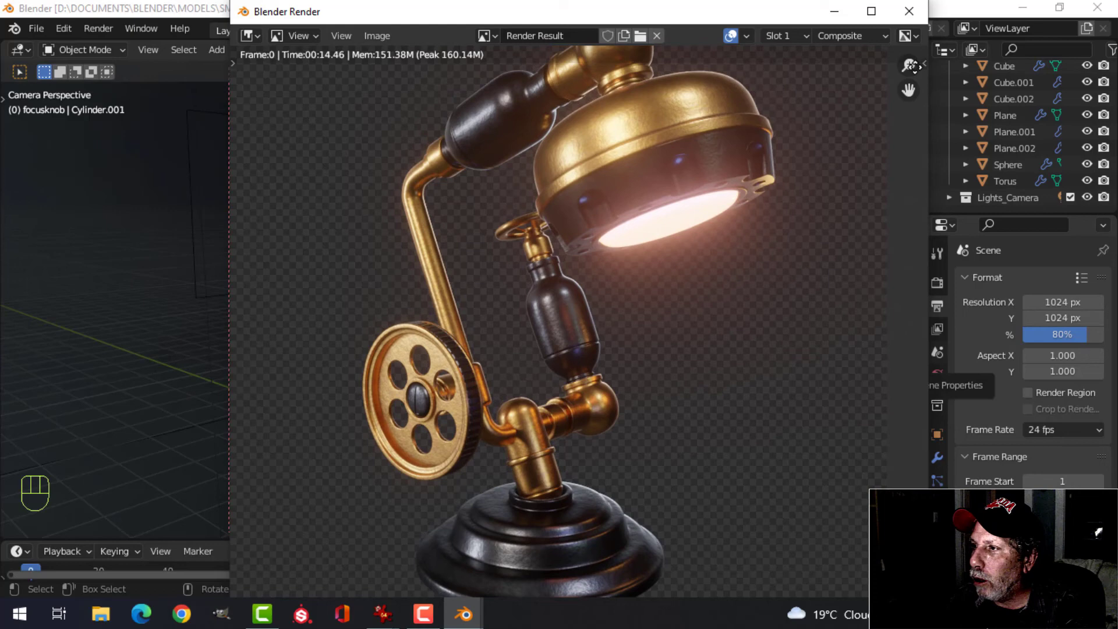
pyautogui.click(909, 12)
# - Check the Film settings for the render's transparent background and collapse the section
pyautogui.click(937, 282)
pyautogui.scroll(-5, 1006, 467)
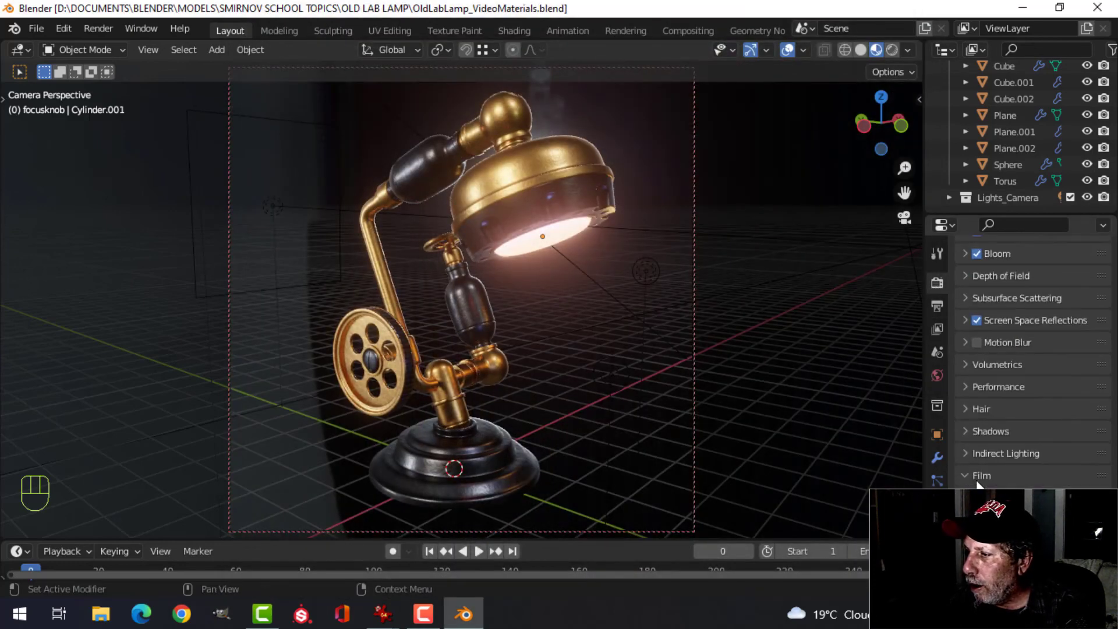
pyautogui.click(976, 481)
pyautogui.scroll(-4, 980, 449)
pyautogui.scroll(1, 980, 450)
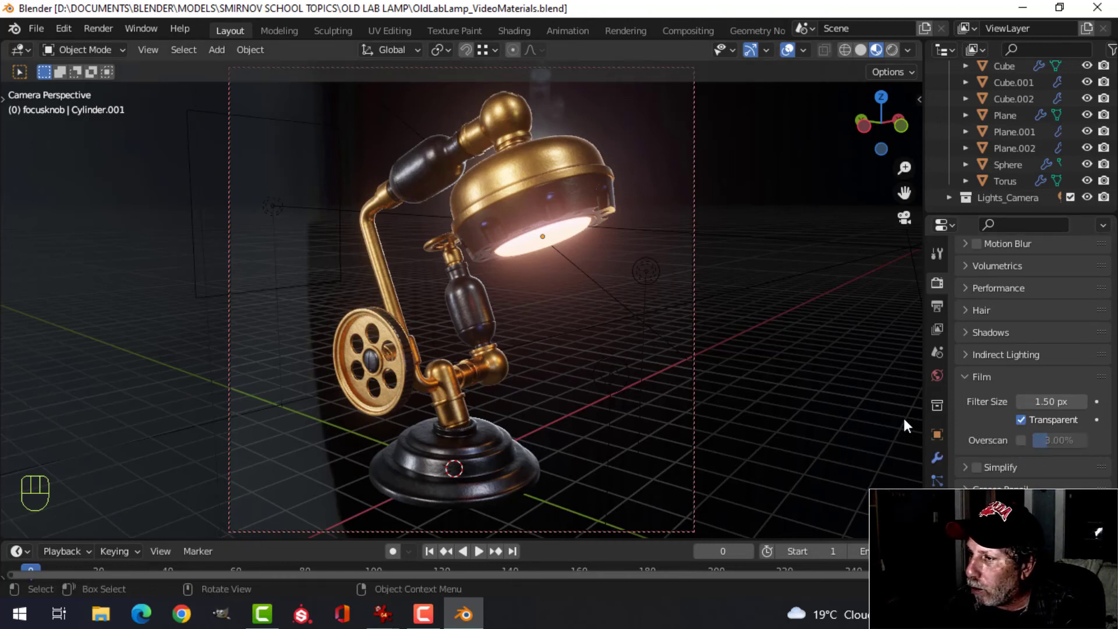
pyautogui.click(967, 376)
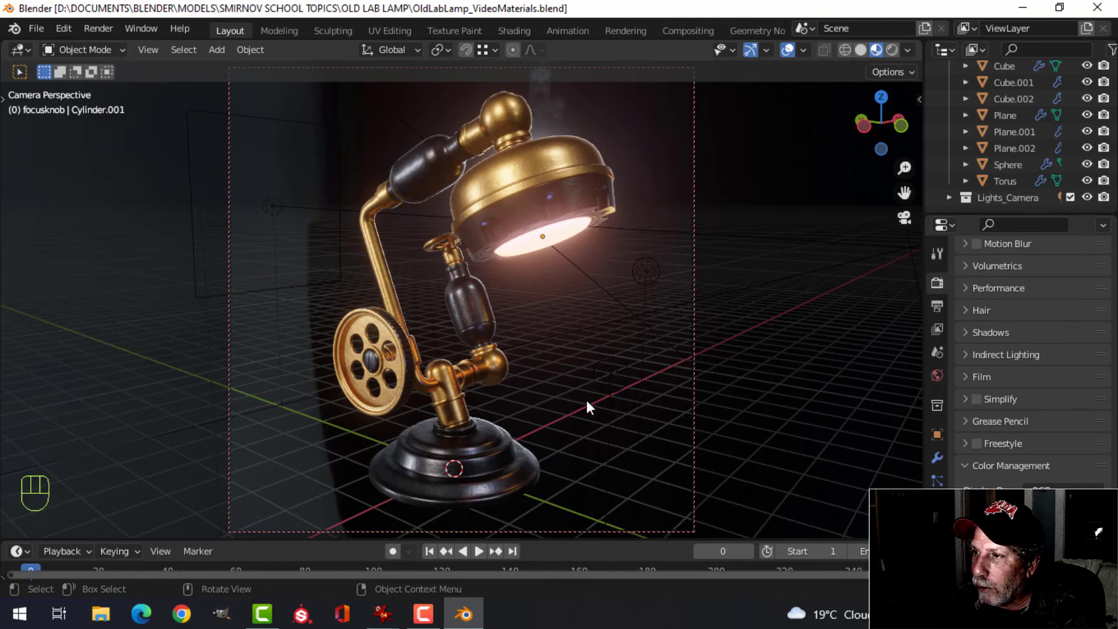
# - Swing the camera around to the opposite side of the lamp, render the image and look over the result
pyautogui.moveTo(584, 344); pyautogui.dragTo(491, 285, button='middle')
pyautogui.scroll(2, 479, 298)
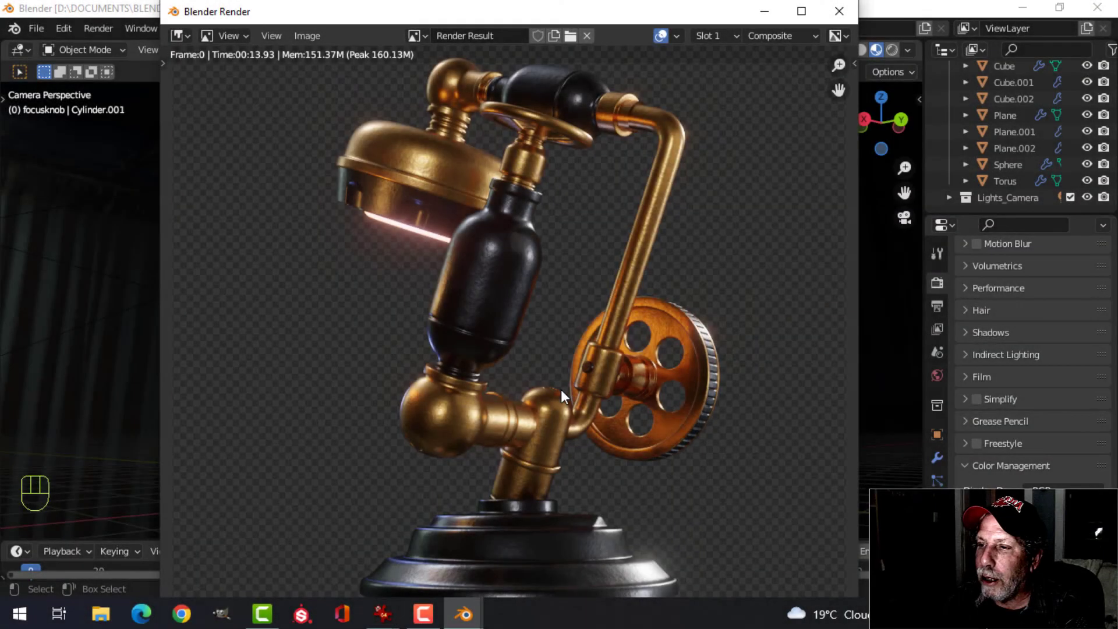
pyautogui.moveTo(587, 408); pyautogui.dragTo(581, 378, button='middle')
pyautogui.moveTo(589, 299)
pyautogui.mouseDown(button='middle')
pyautogui.moveTo(584, 335)
pyautogui.moveTo(589, 314)
pyautogui.mouseUp(button='middle')
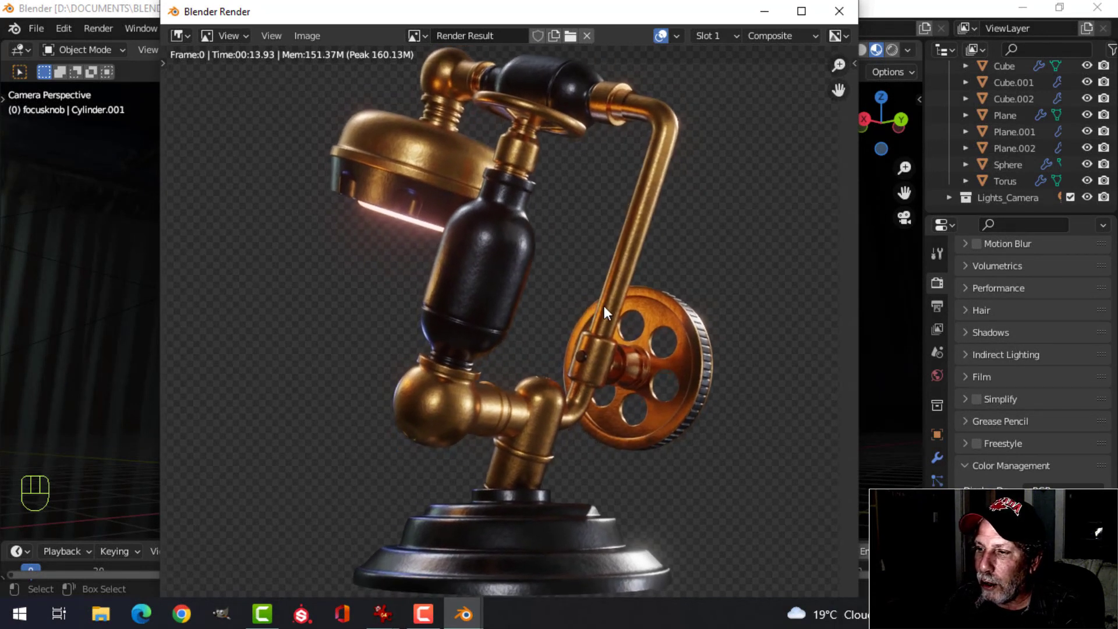